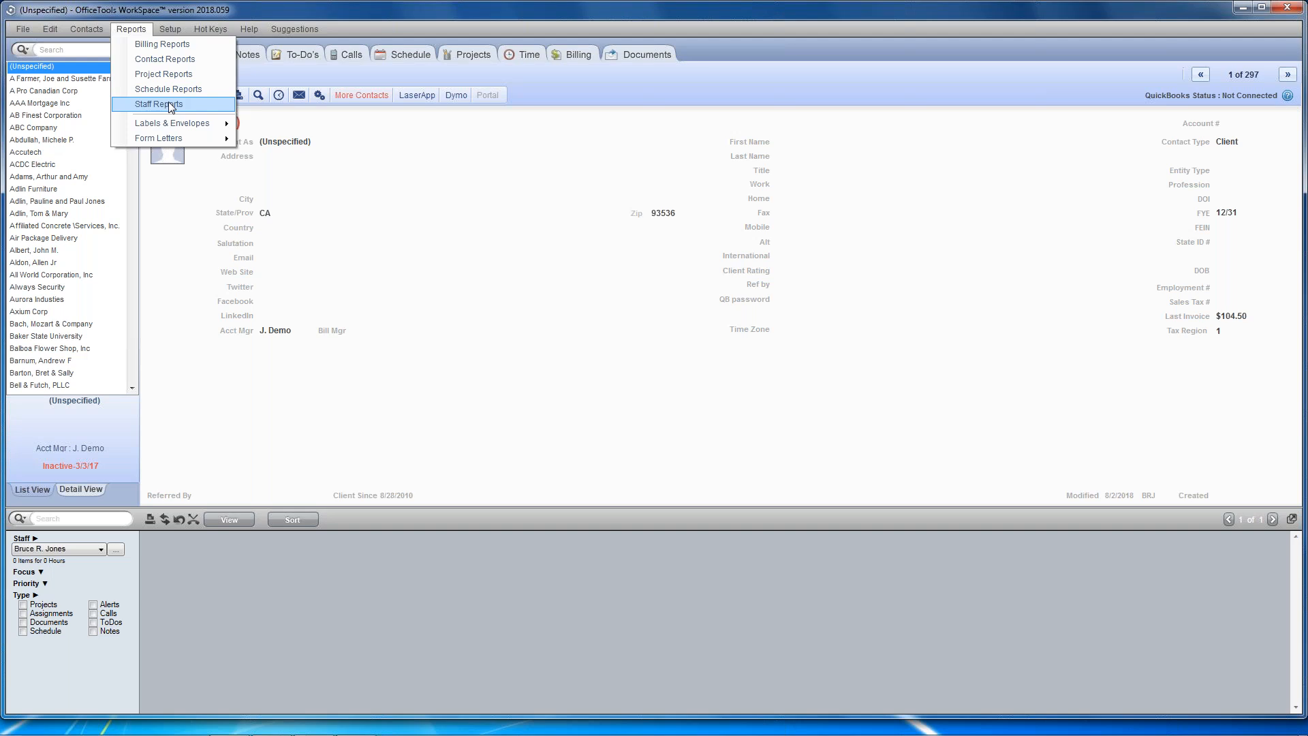
Step: Open the contact reports and choose the Custom Field report type
left_click(179, 62)
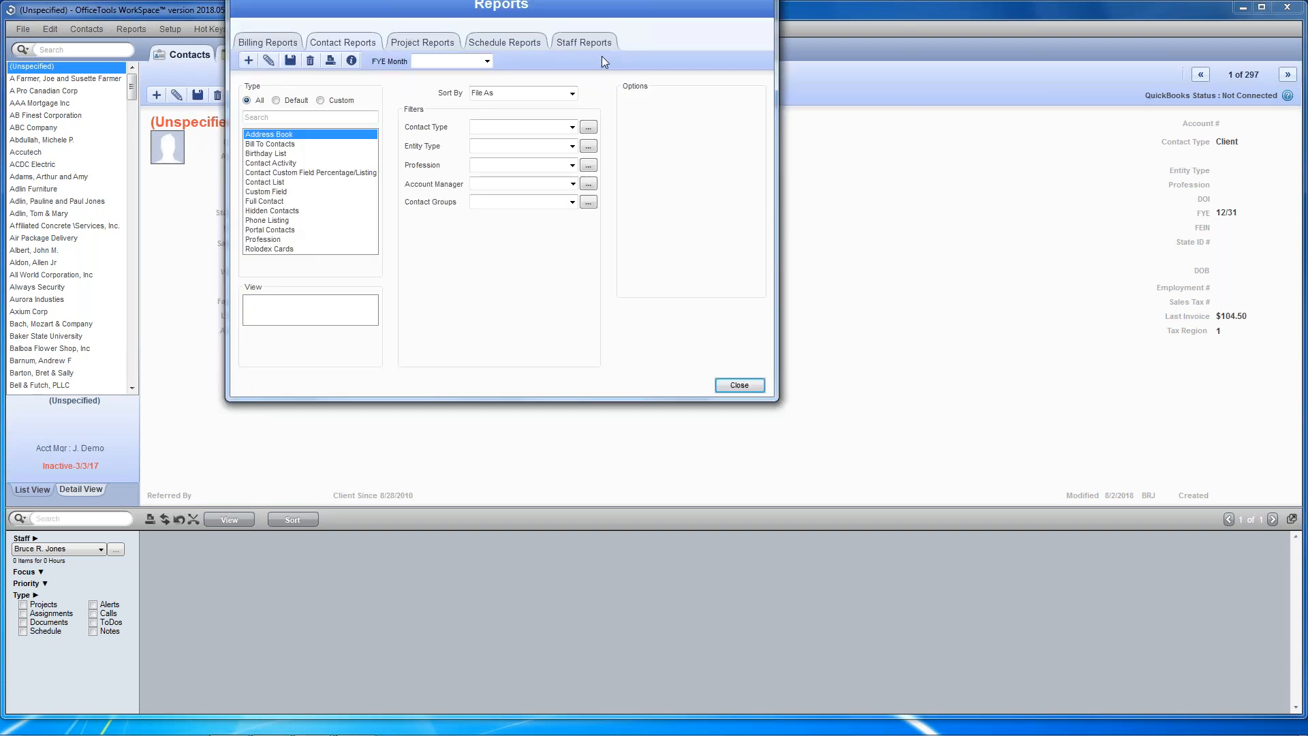
left_click_drag(592, 0, 604, 96)
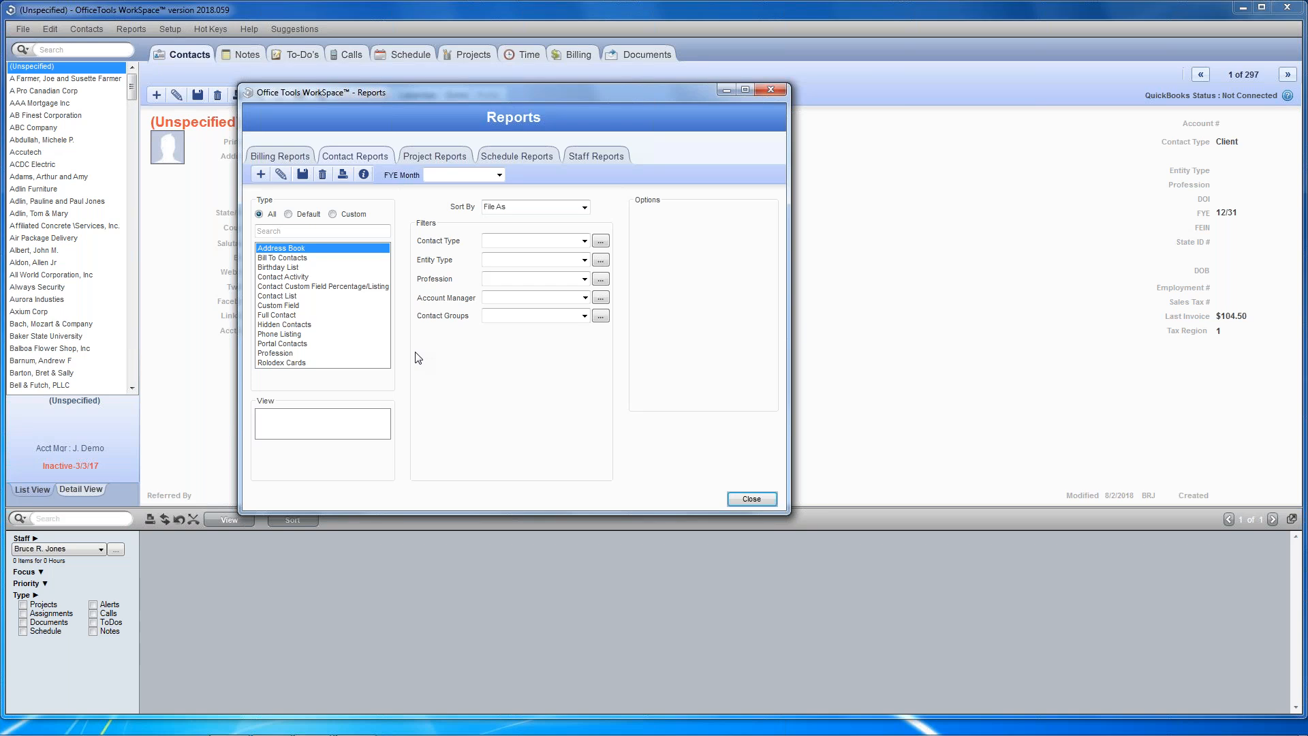
left_click(292, 305)
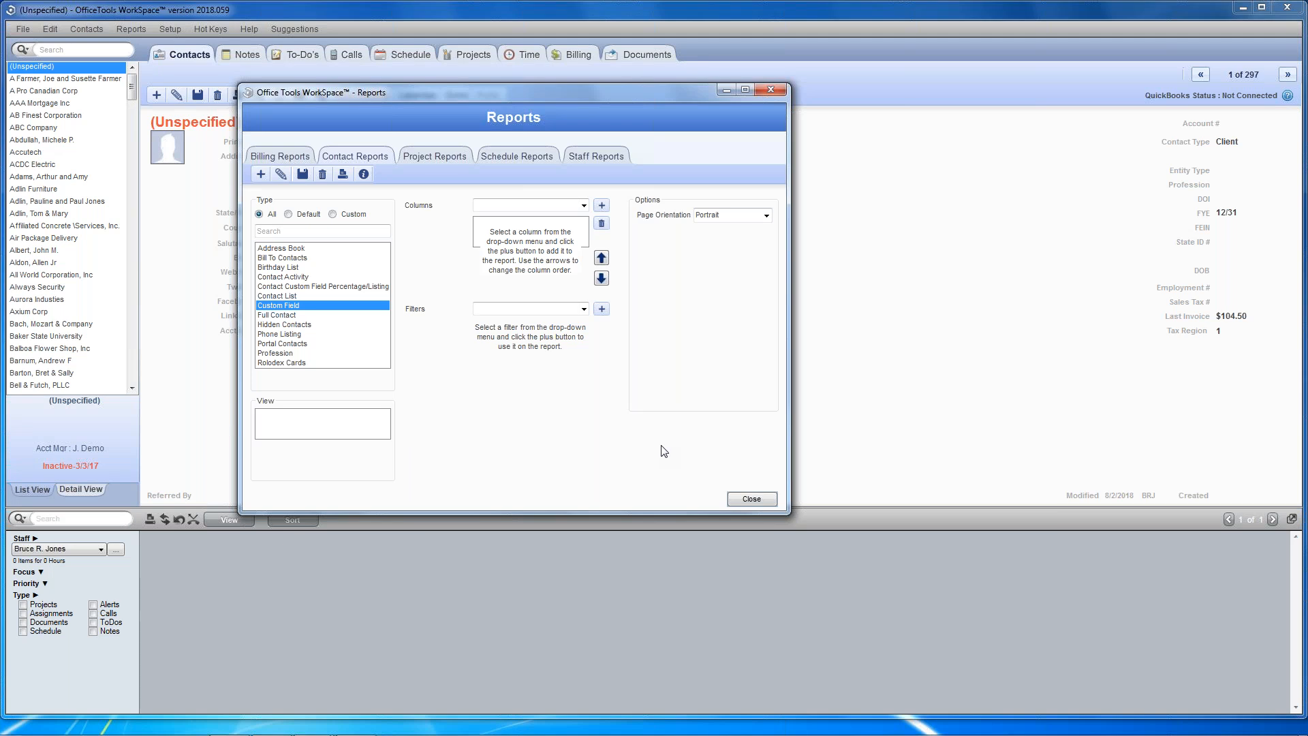
Step: Examine the contact fields that are available as columns for the Custom Field report
left_click(585, 206)
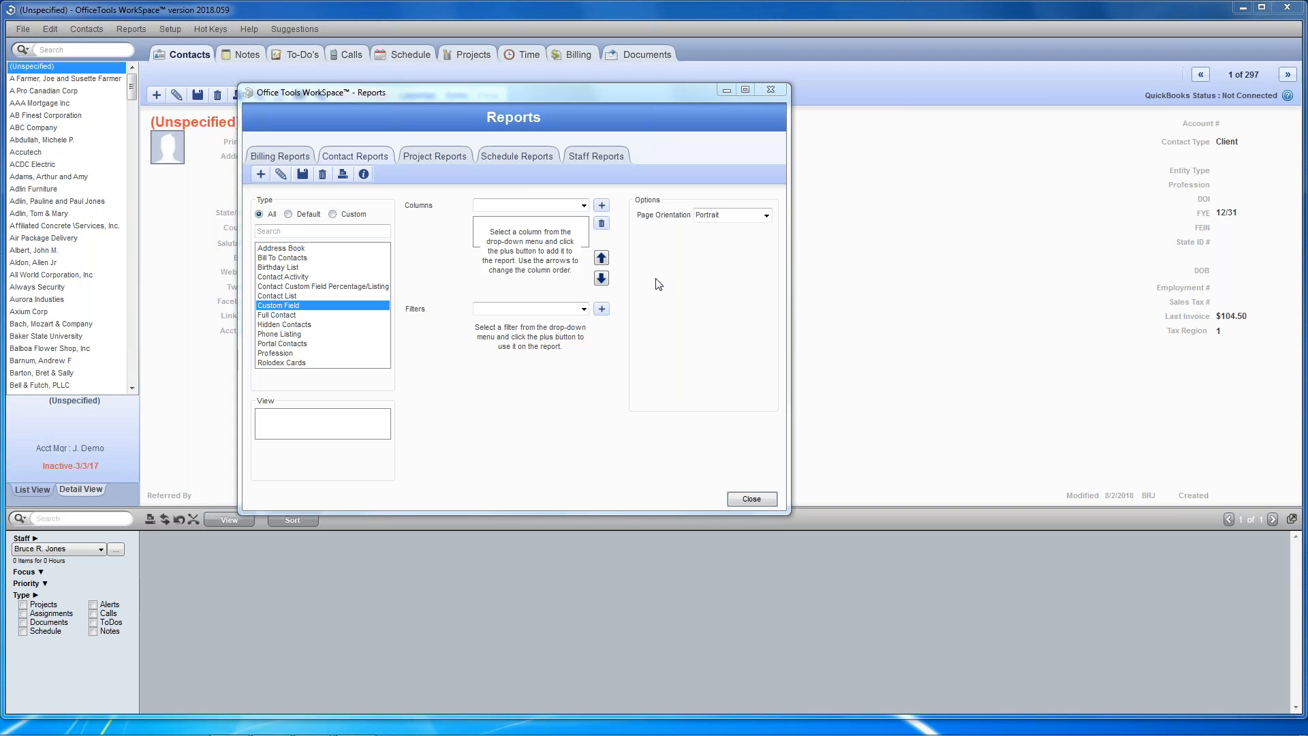
left_click(584, 205)
scroll(559, 268, "down", 5)
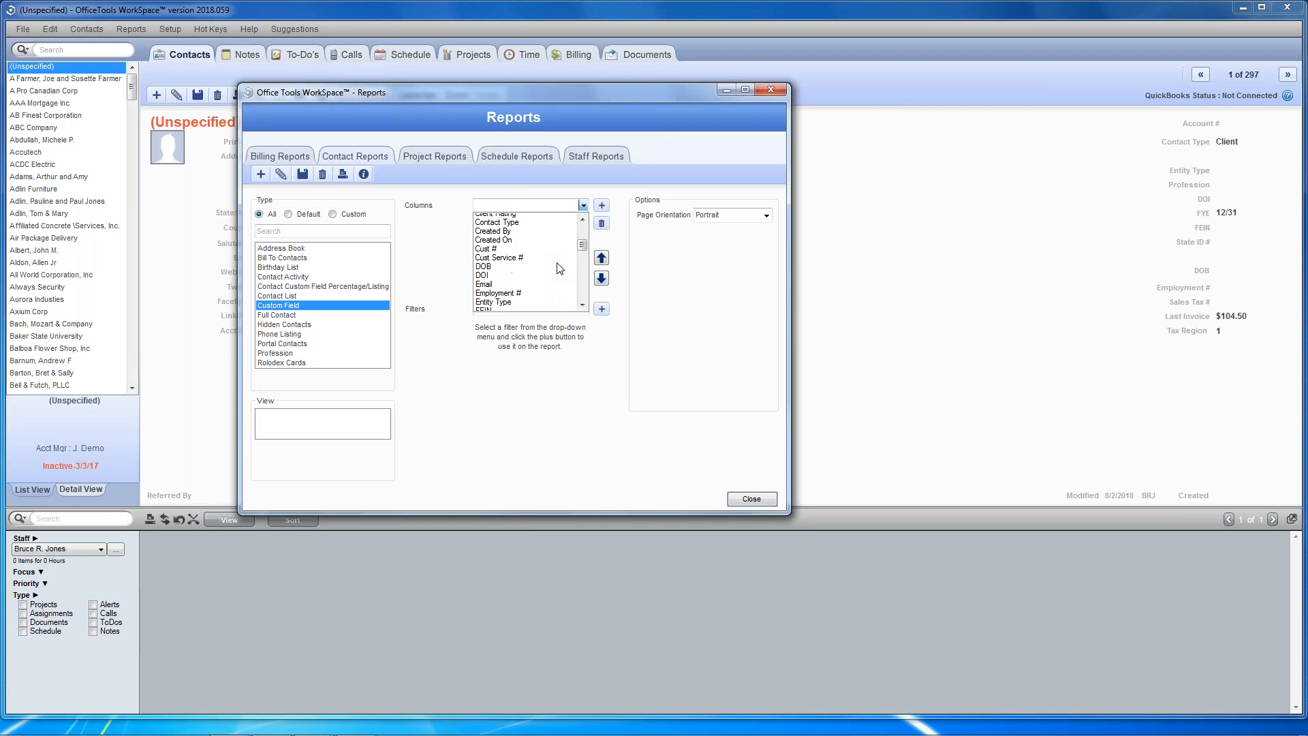
scroll(559, 268, "down", 8)
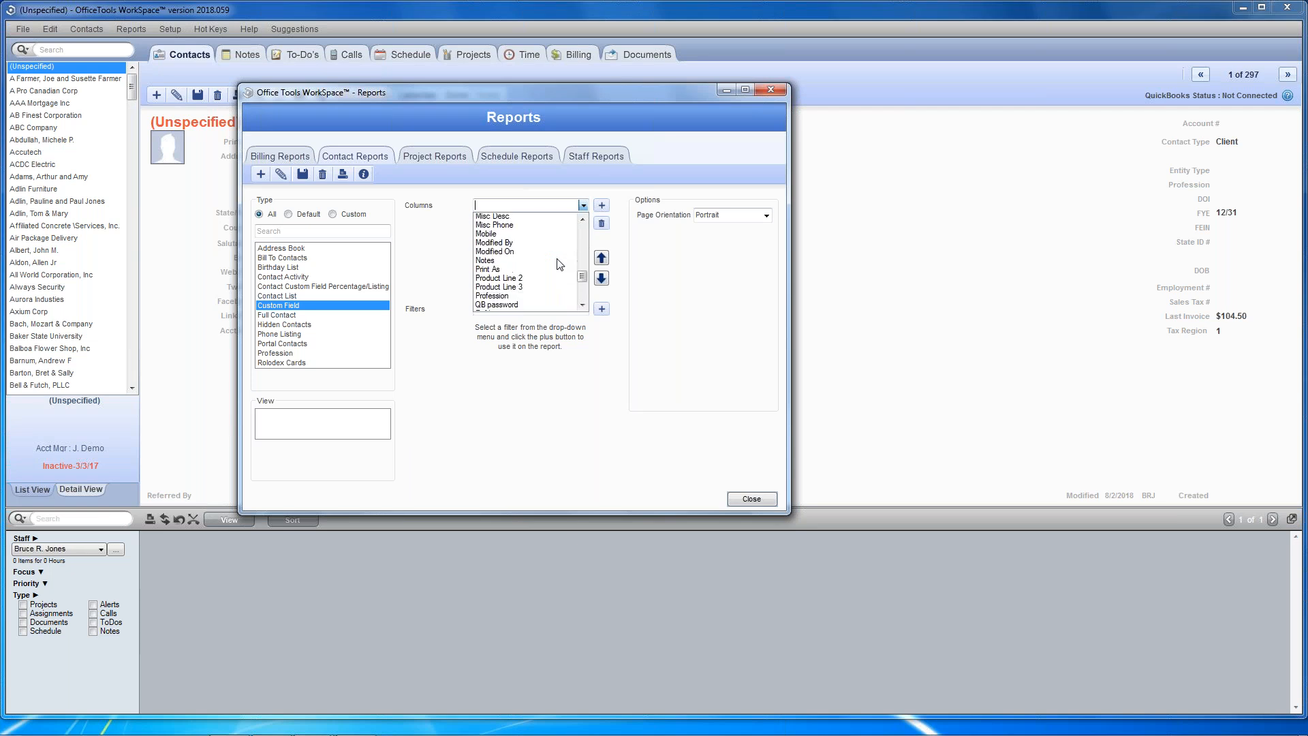
scroll(559, 265, "down", 4)
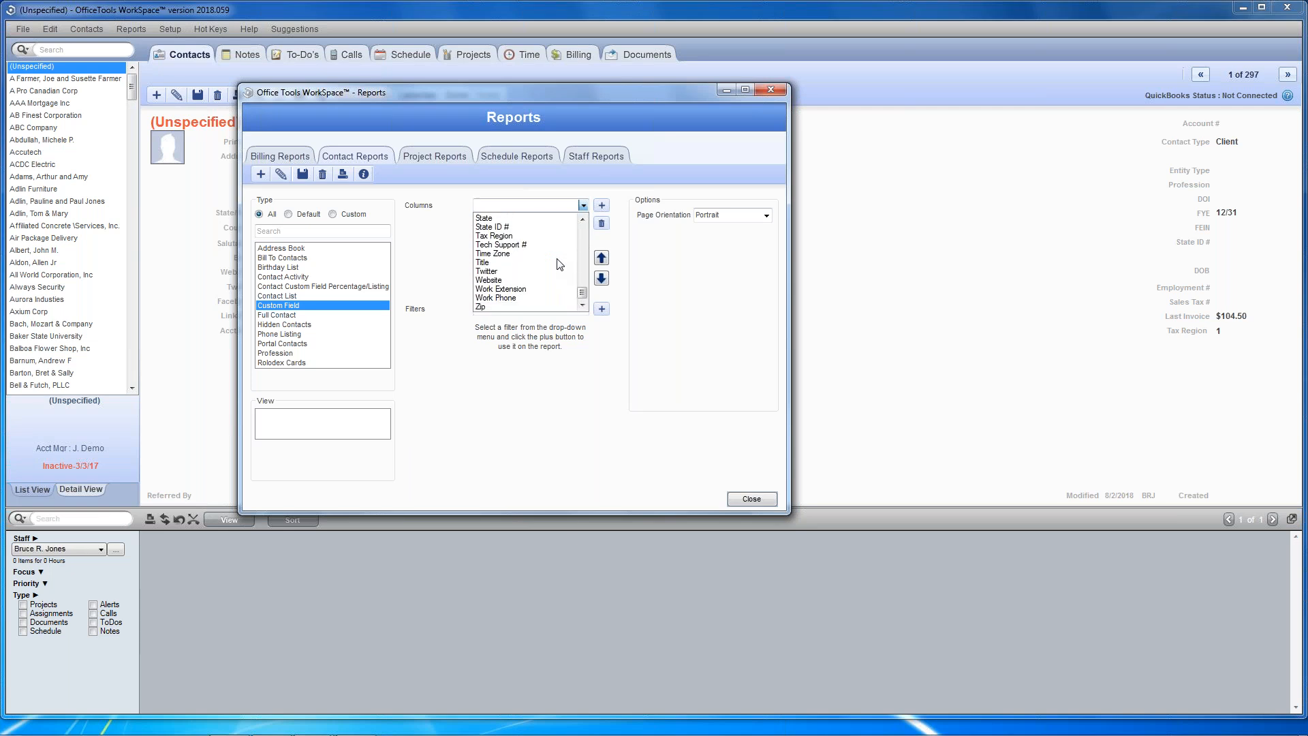
left_click_drag(583, 290, 583, 253)
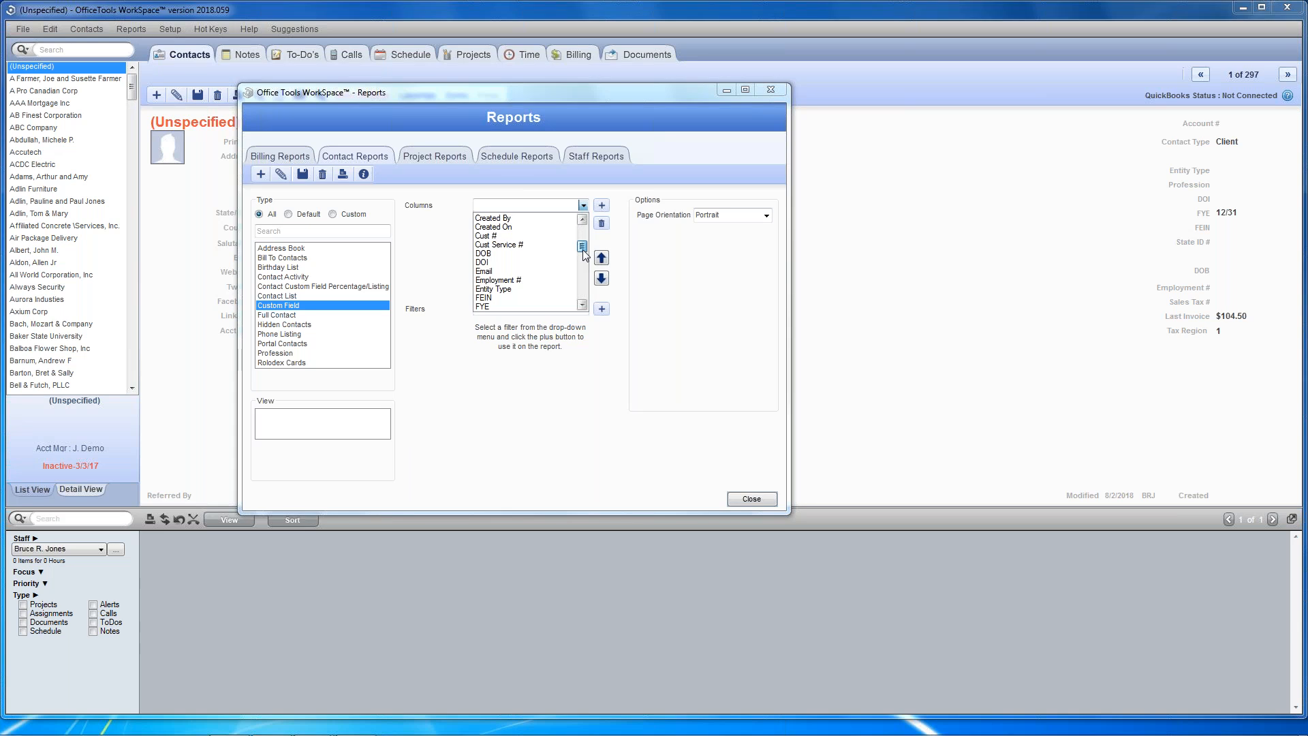
scroll(584, 261, "down", 4)
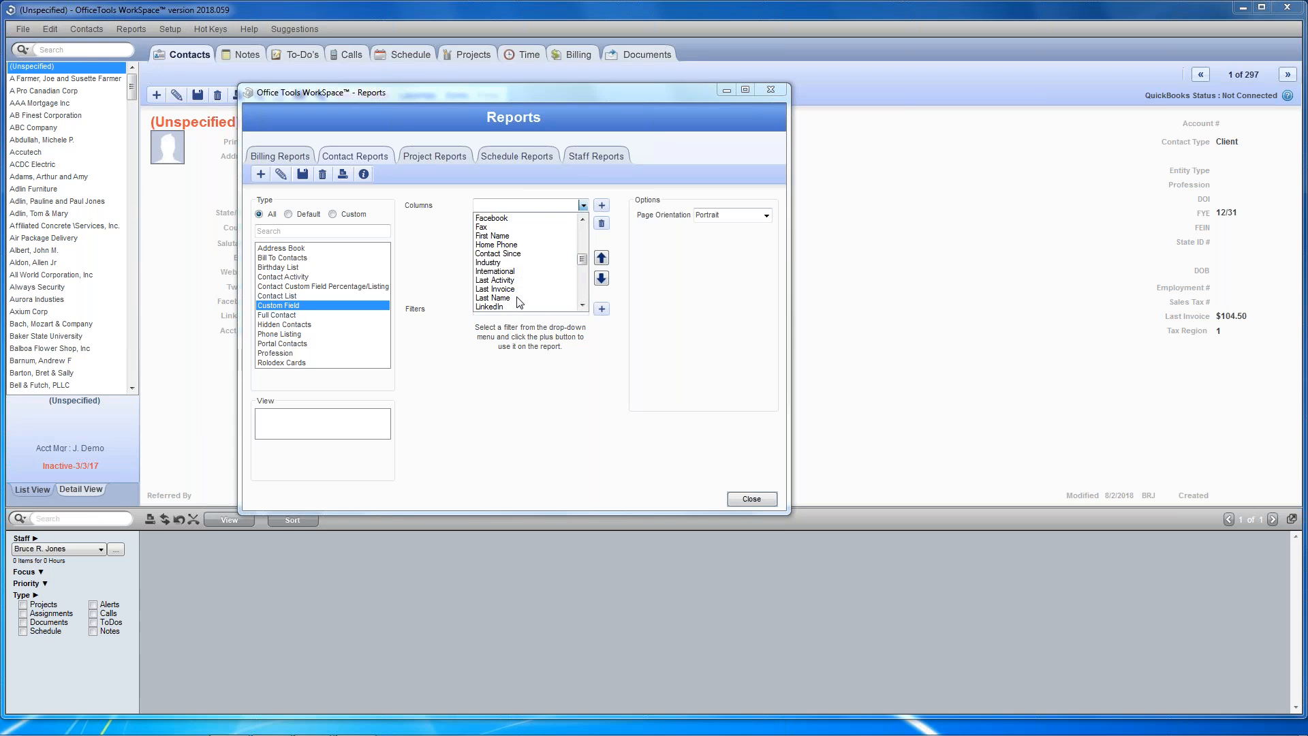
scroll(514, 293, "down", 2)
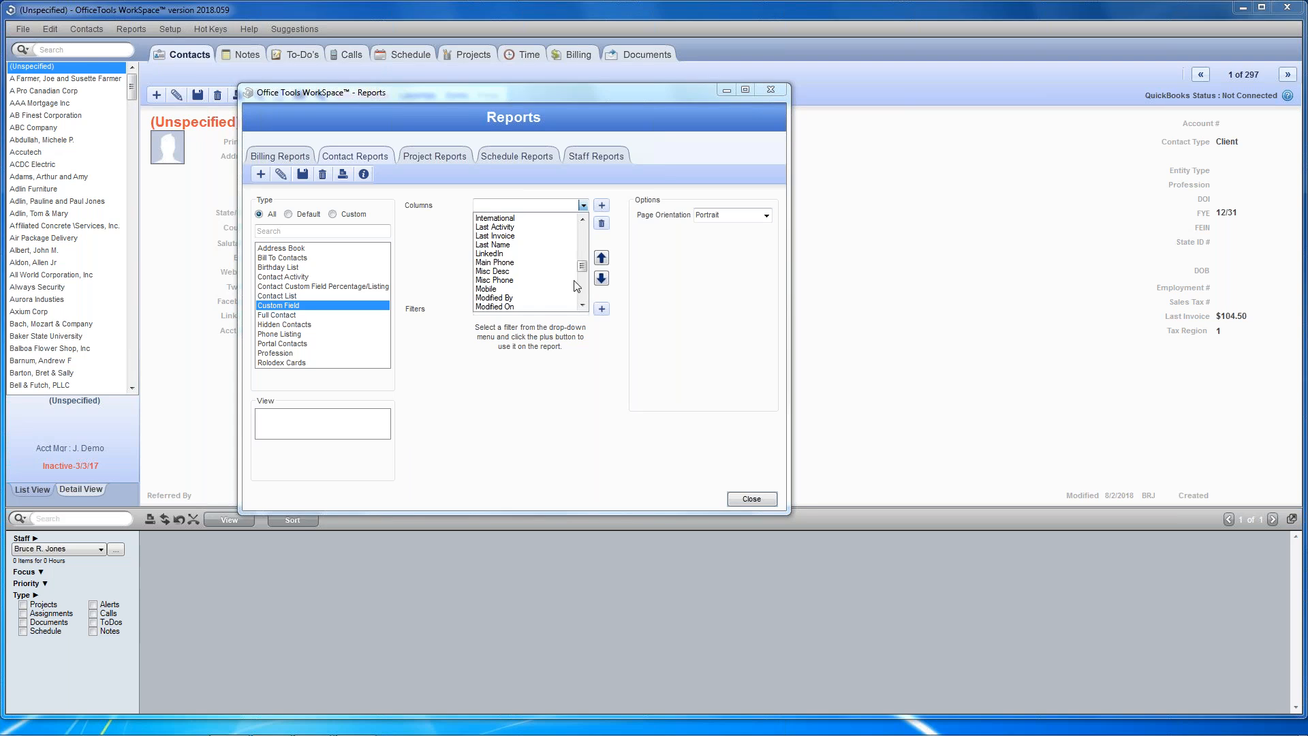
left_click_drag(582, 266, 555, 234)
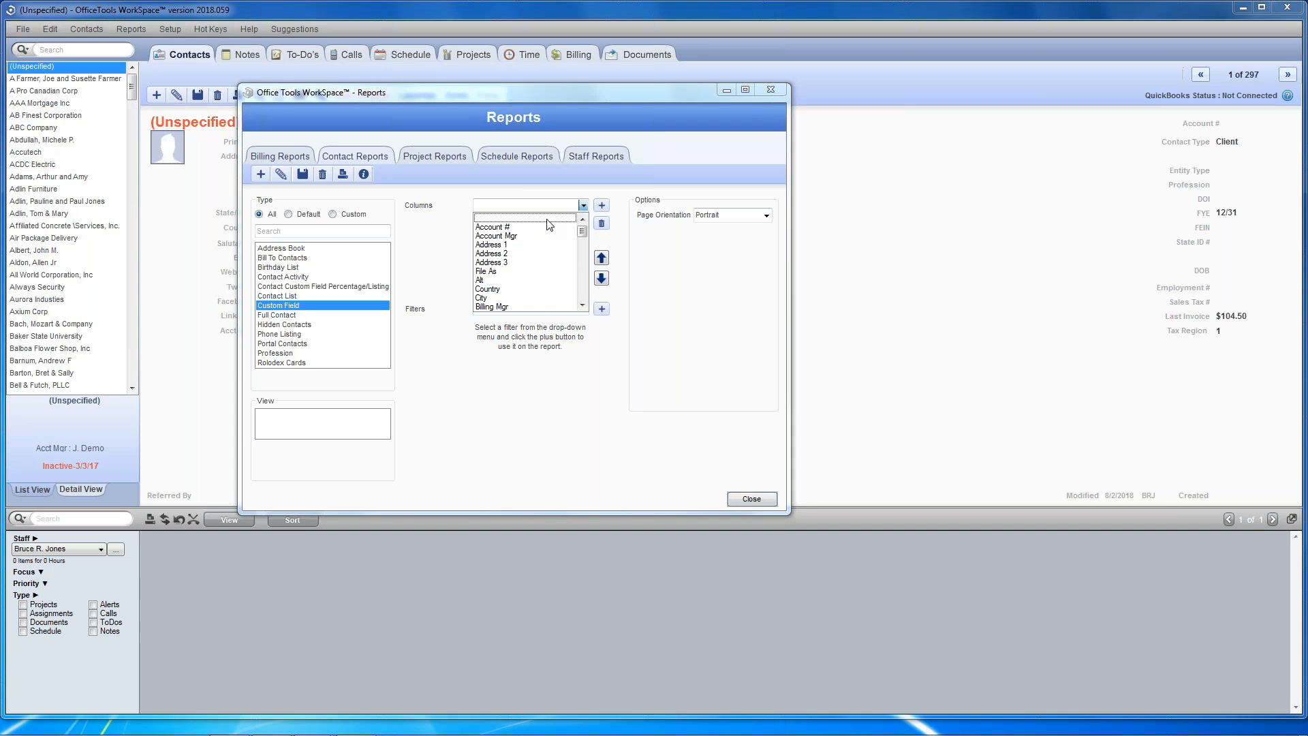
scroll(548, 273, "down", 3)
scroll(545, 274, "up", 1)
scroll(545, 274, "down", 2)
scroll(546, 274, "down", 1)
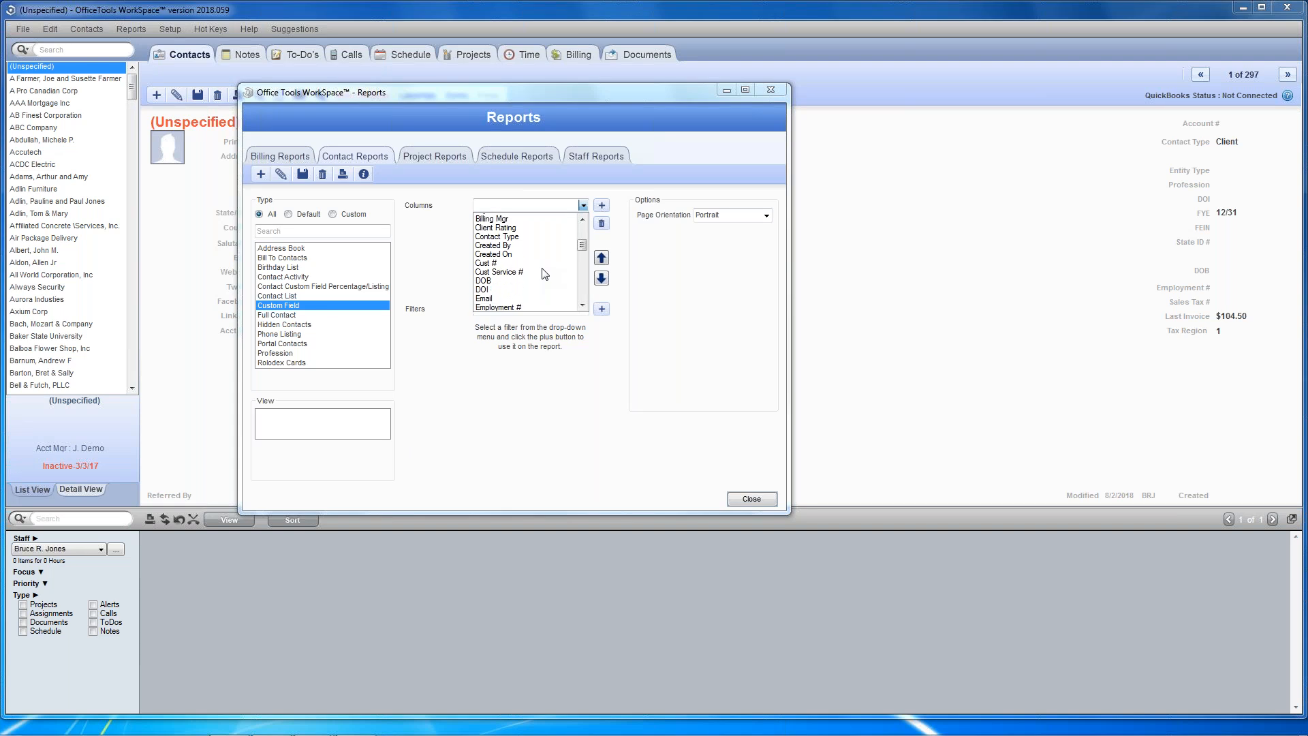
scroll(545, 274, "down", 1)
scroll(545, 274, "up", 5)
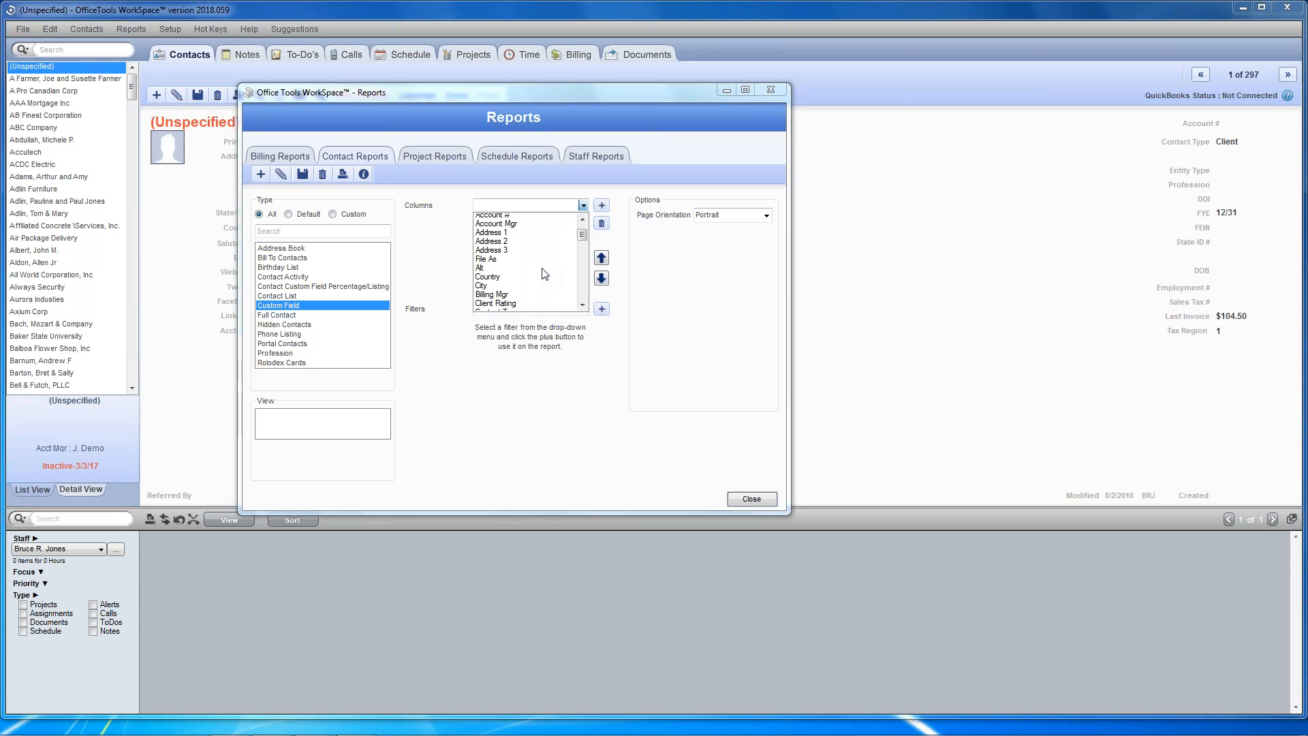
scroll(545, 274, "down", 3)
scroll(545, 274, "up", 4)
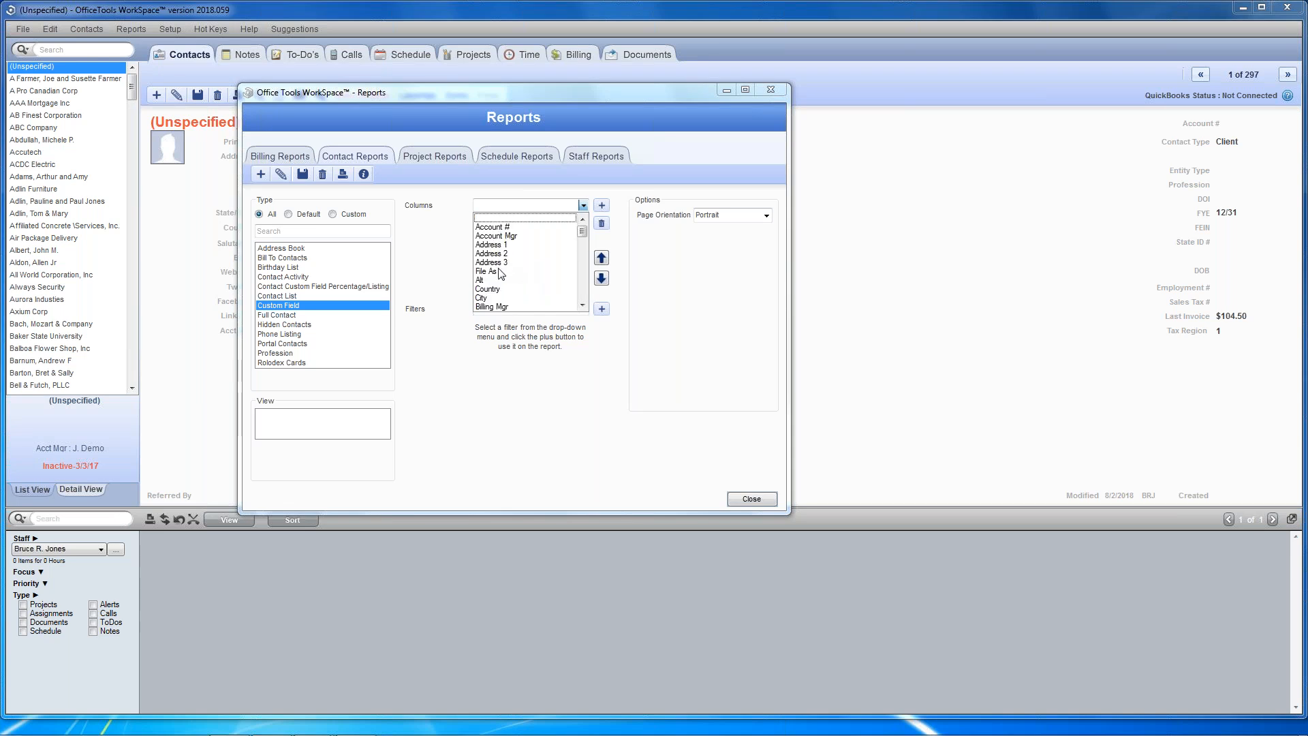
Step: Add the File As and Home Phone columns to the Custom Field report
left_click(498, 274)
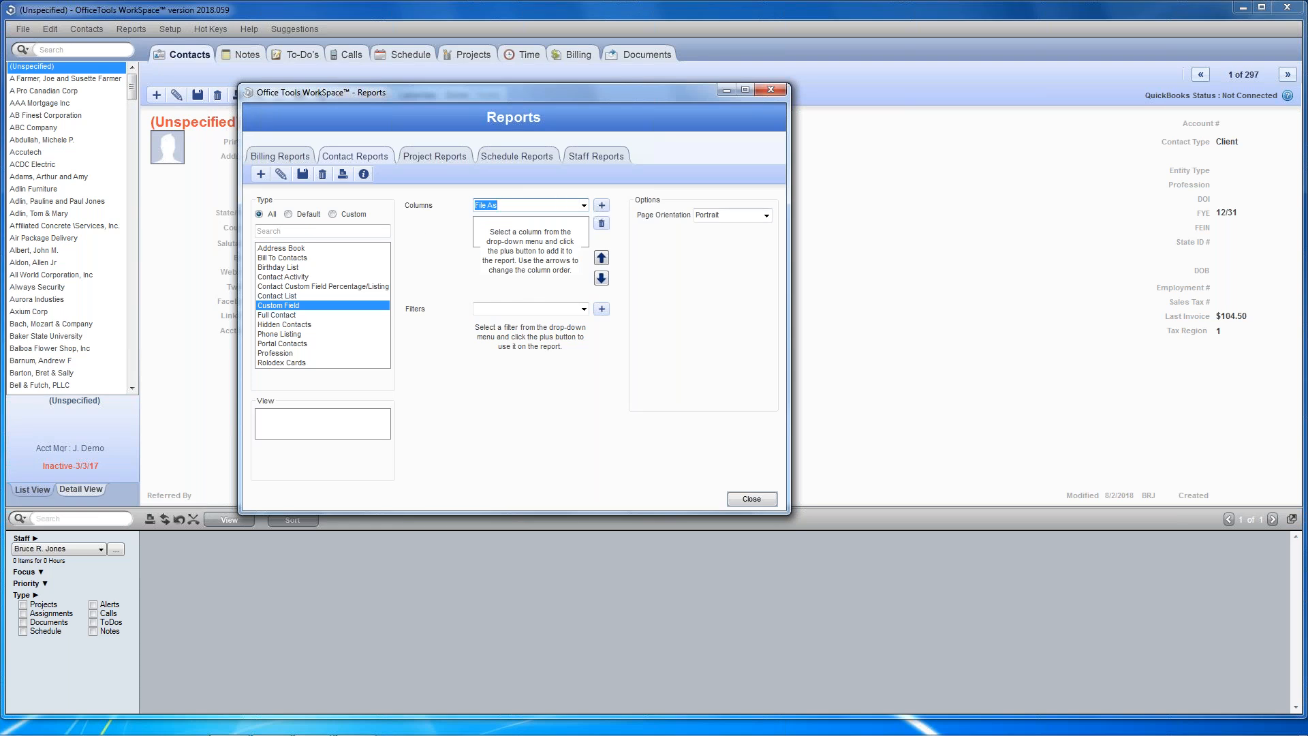
left_click(602, 205)
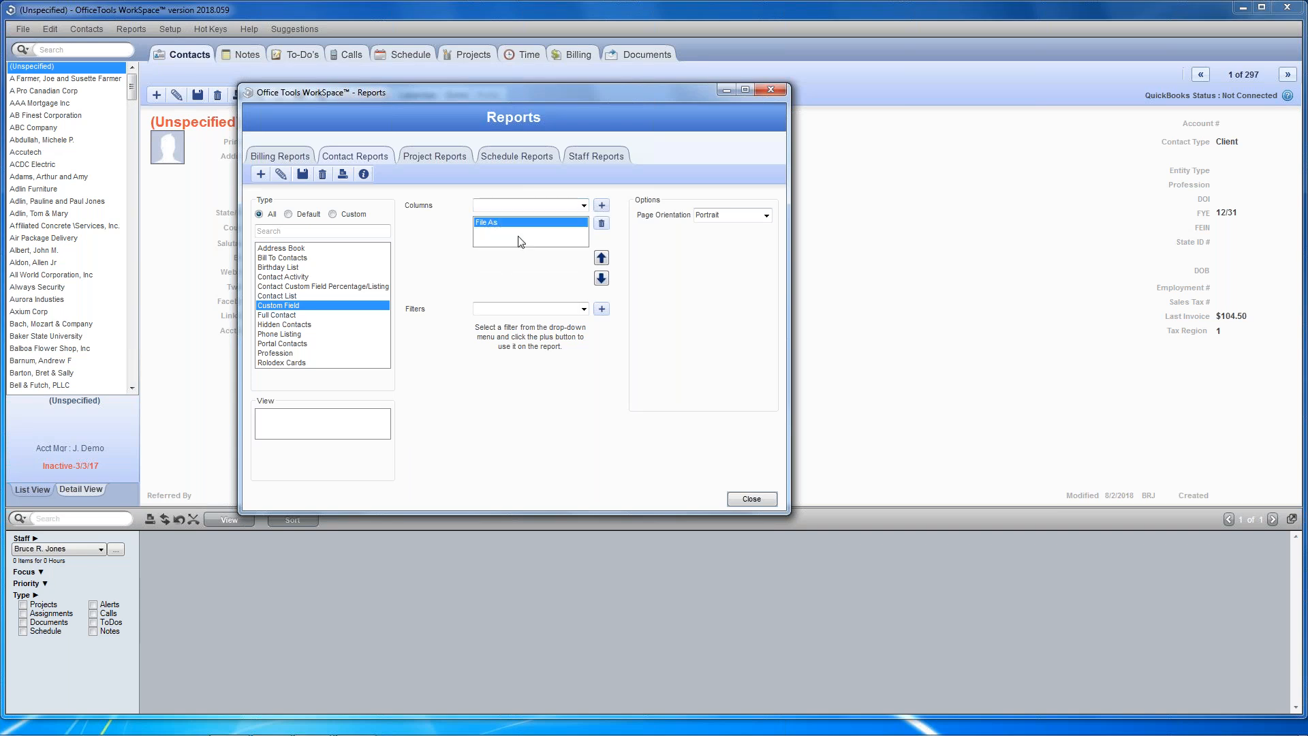
left_click(583, 206)
scroll(557, 256, "down", 2)
scroll(557, 256, "down", 6)
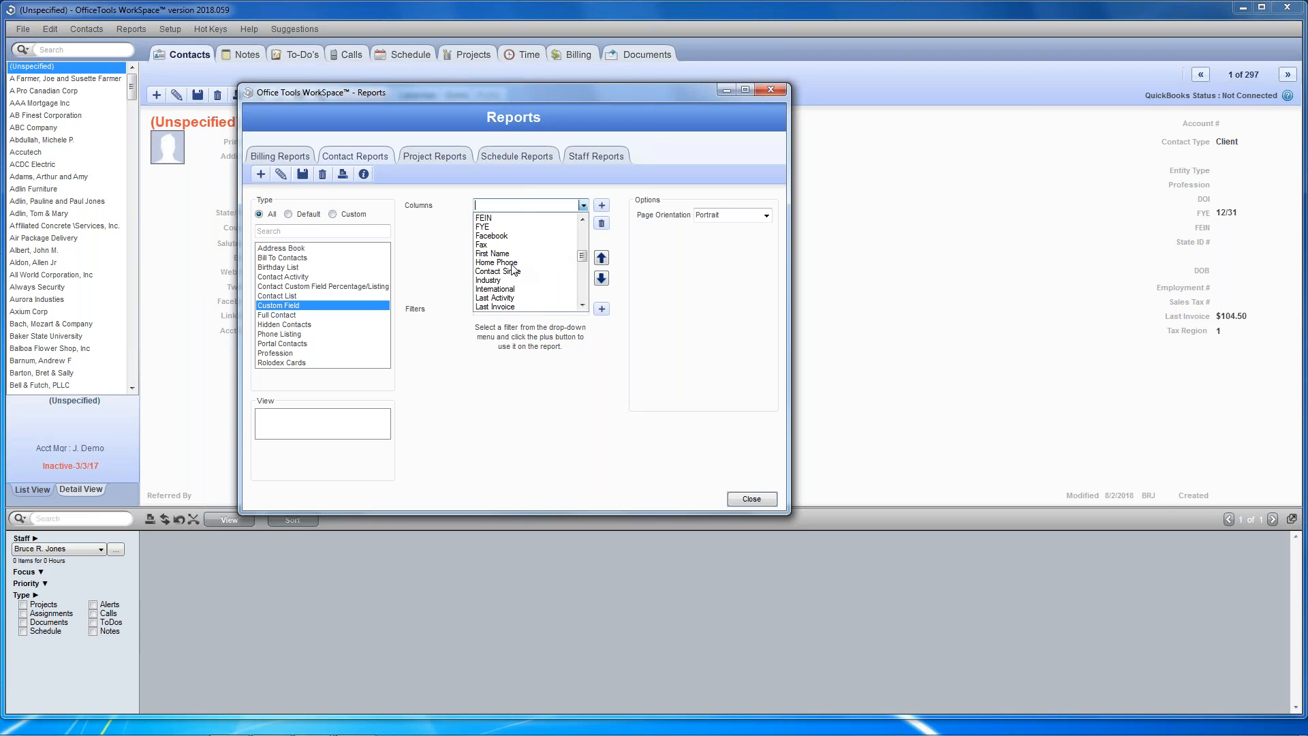
left_click(512, 264)
left_click(602, 205)
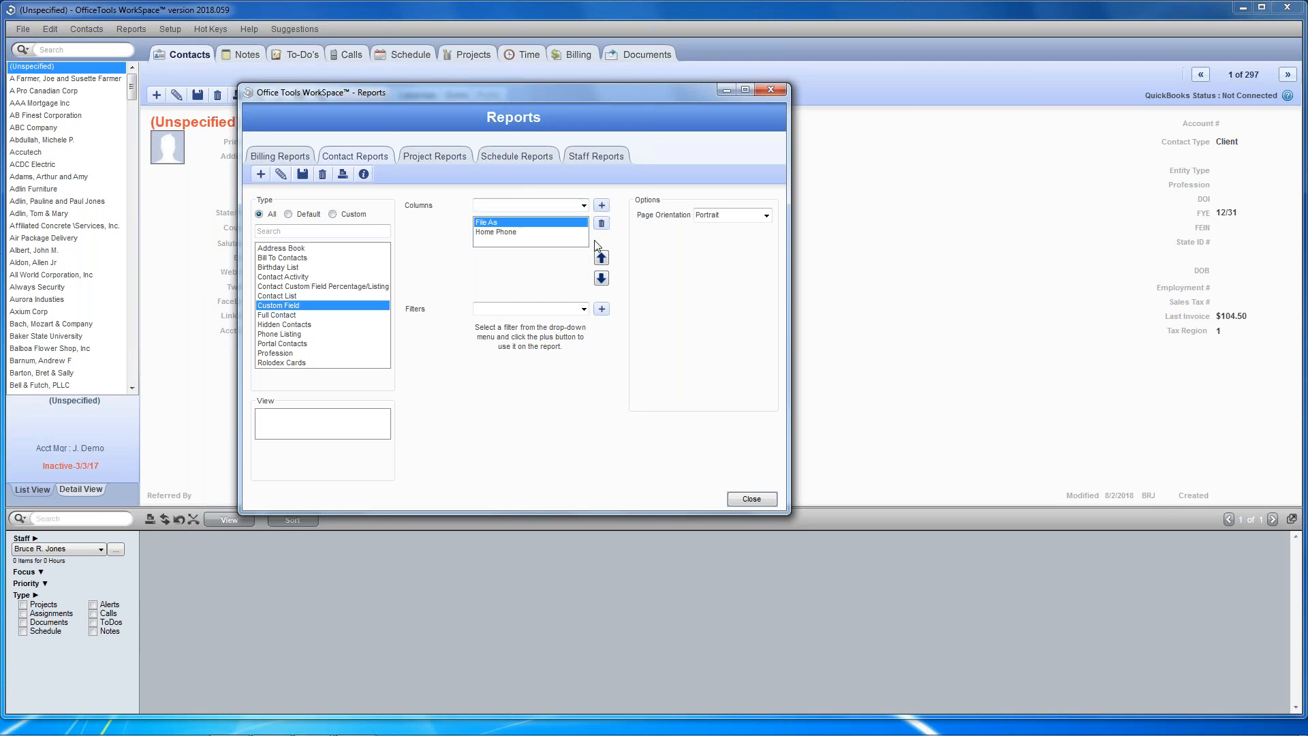
Step: Add Contact Since as the third column of the Custom Field report
left_click(584, 206)
scroll(541, 274, "down", 3)
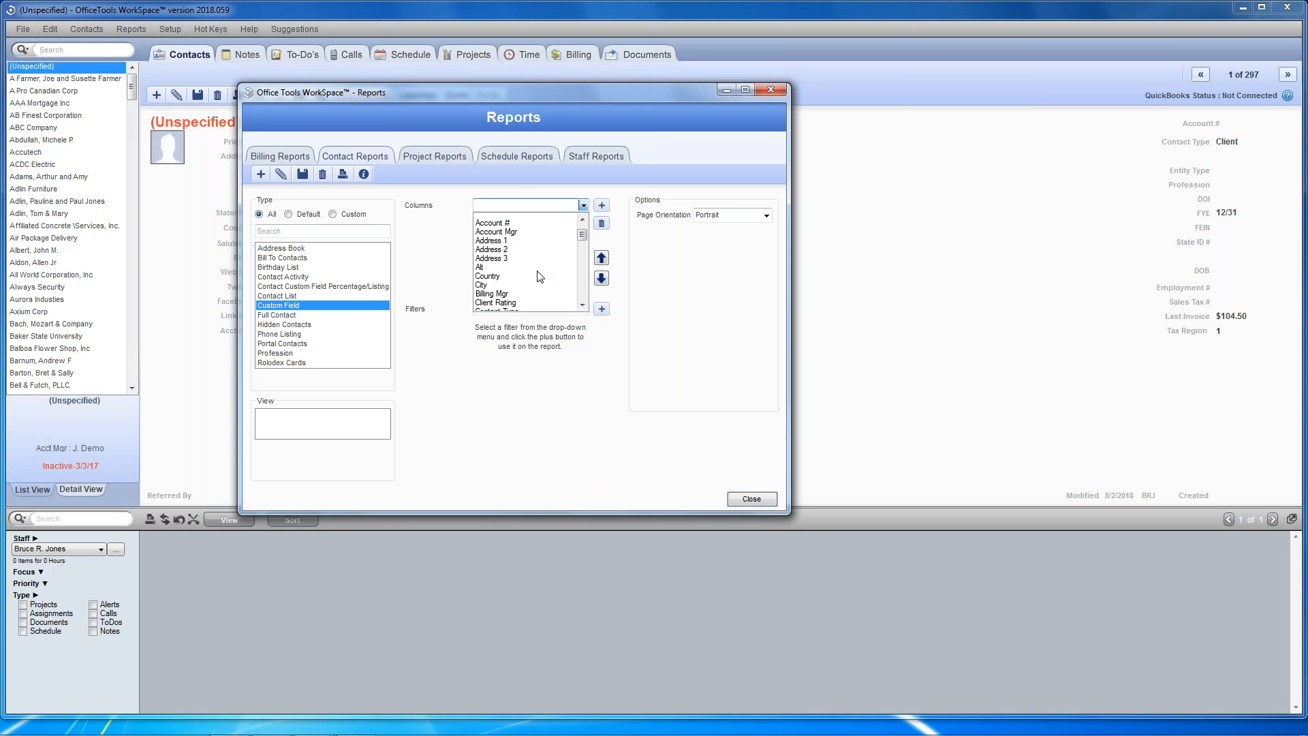
scroll(538, 274, "down", 1)
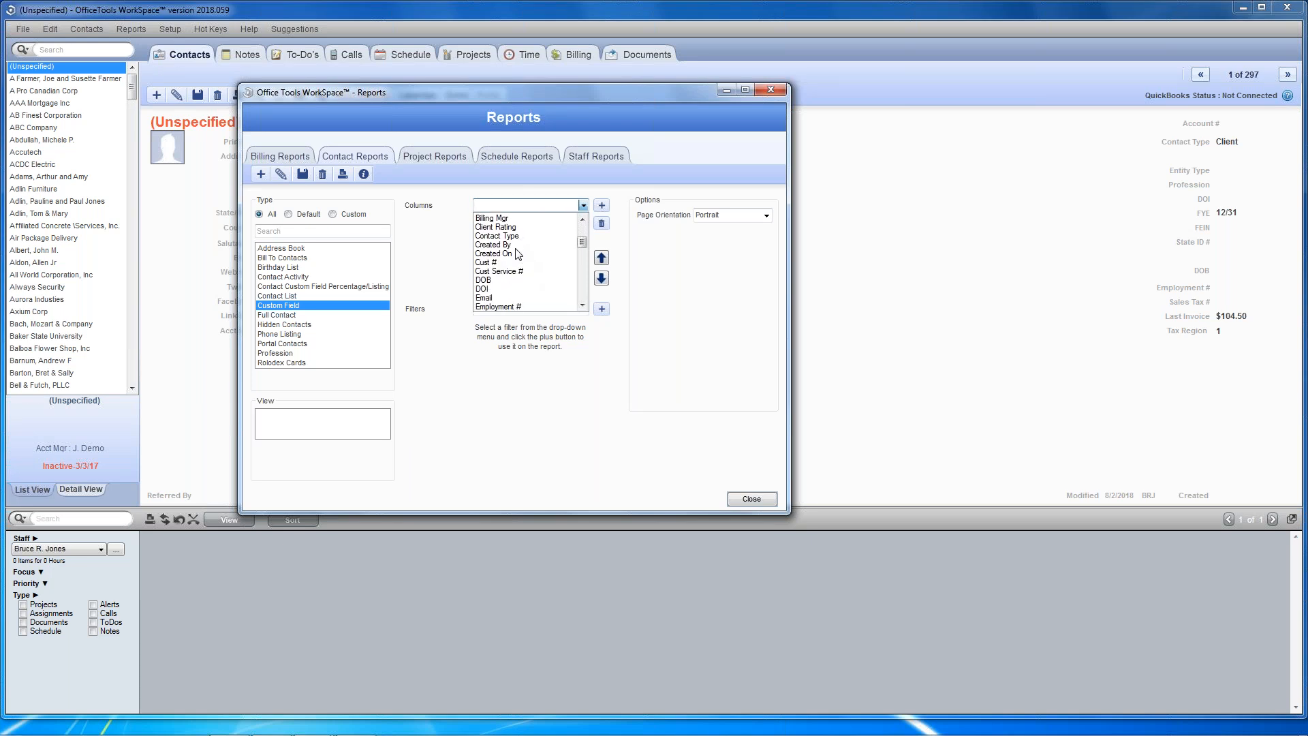
scroll(518, 256, "down", 2)
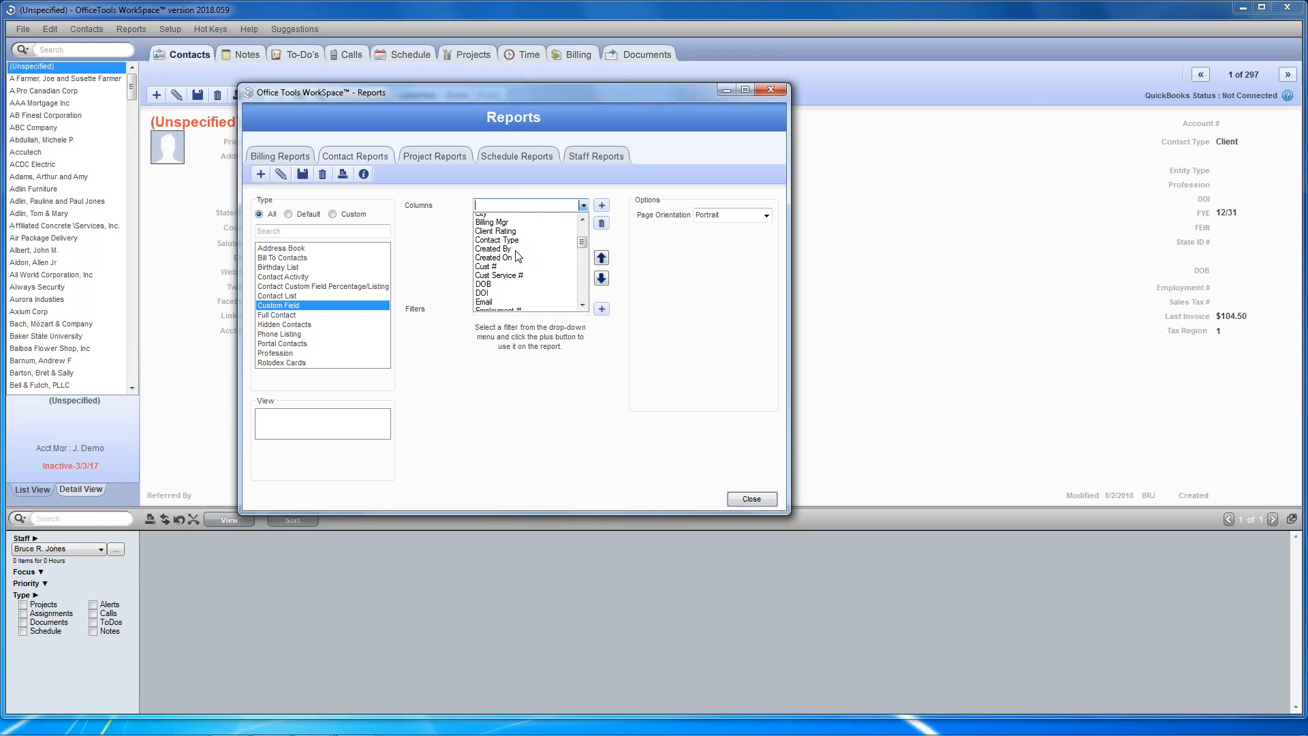
scroll(518, 257, "down", 2)
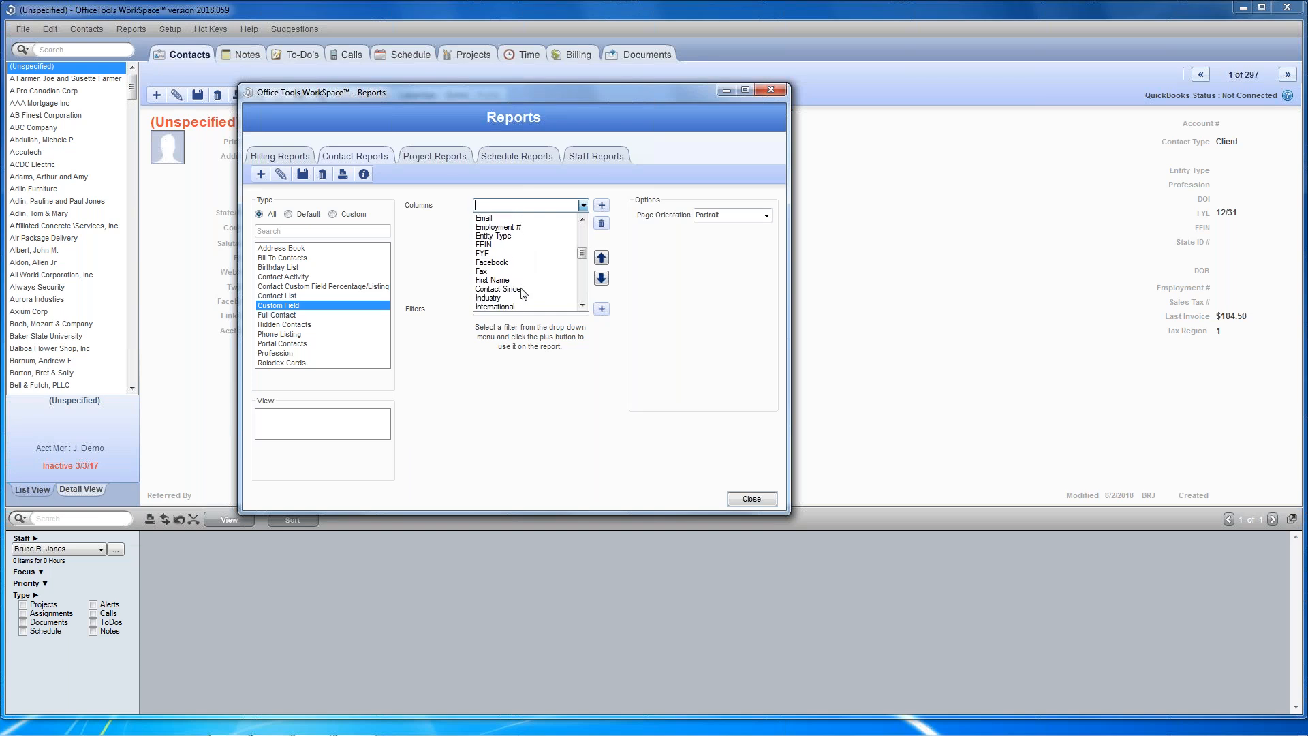
left_click(522, 298)
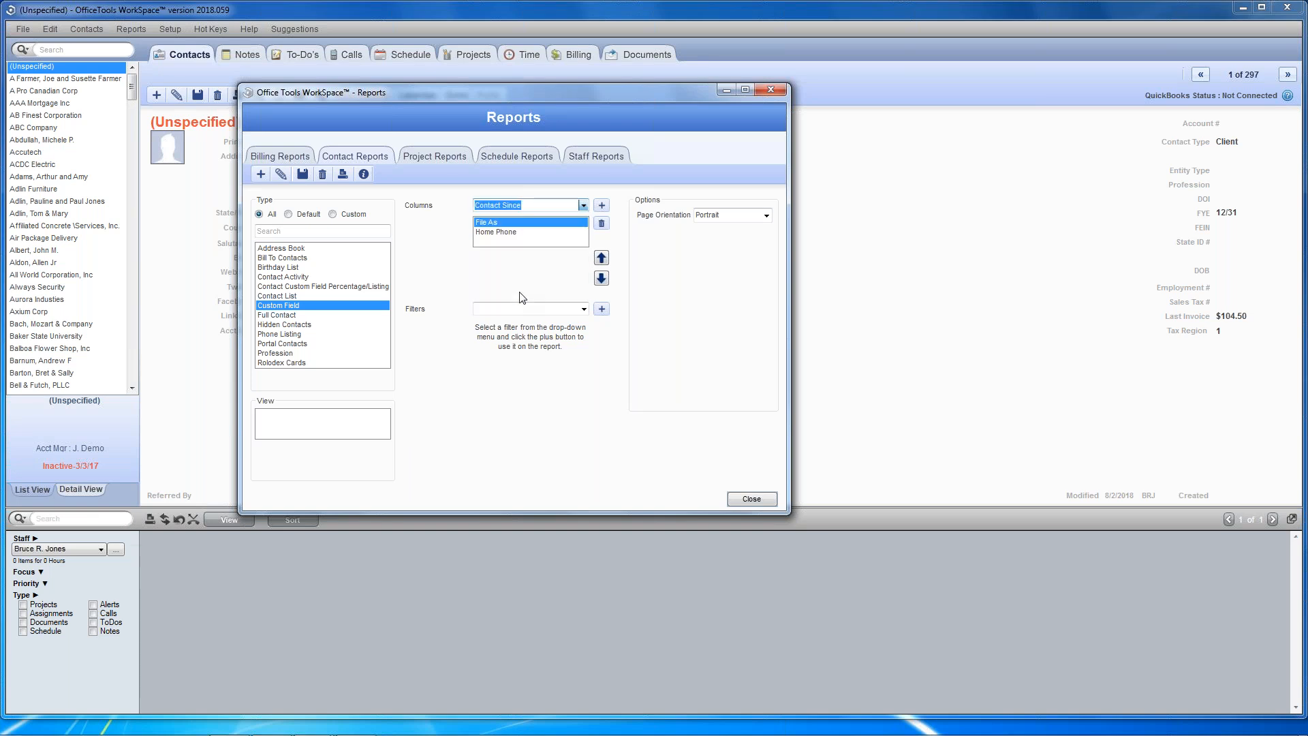
left_click(601, 206)
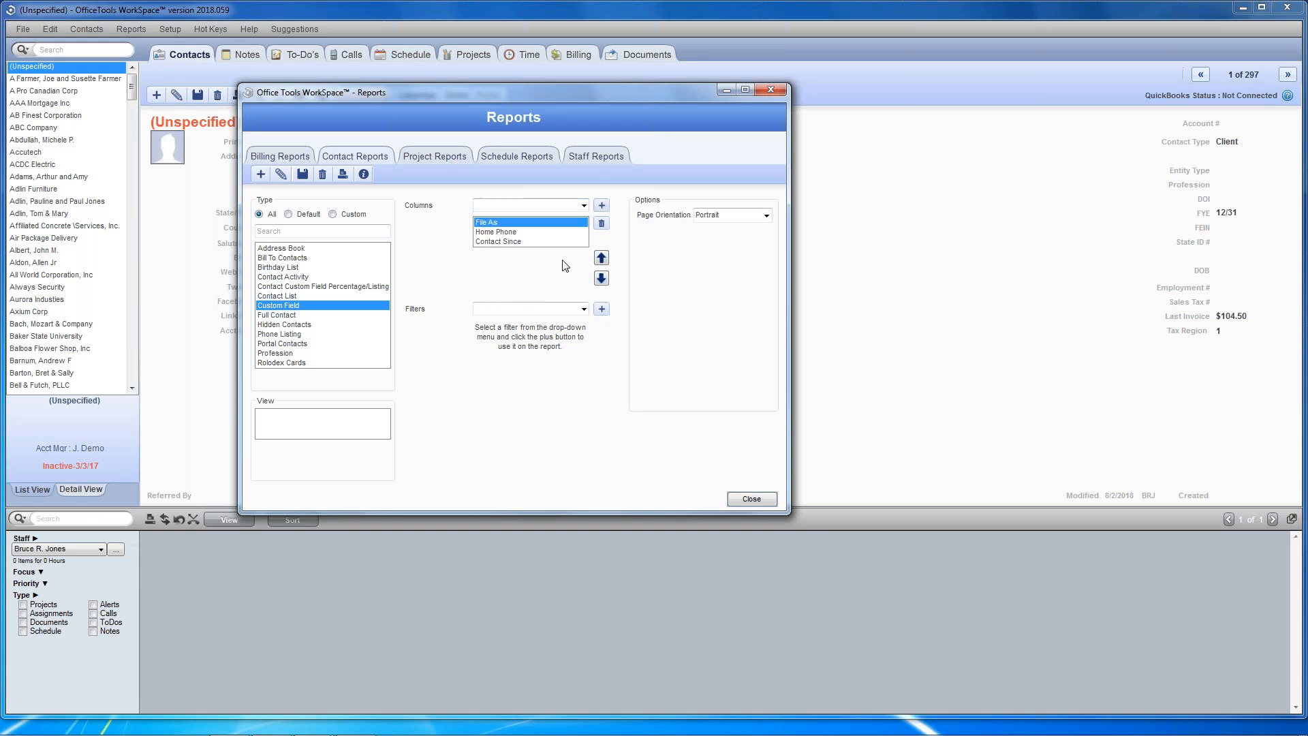
Step: Add a Referred By column to the report and check the list of chosen columns
left_click(582, 205)
left_click_drag(582, 240, 573, 290)
left_click(518, 271)
left_click(602, 205)
left_click(586, 240)
left_click(586, 240)
left_click(584, 226)
left_click(584, 226)
Step: Add a Referred By filter to the custom report, matching any value
left_click(583, 310)
left_click_drag(583, 334, 584, 387)
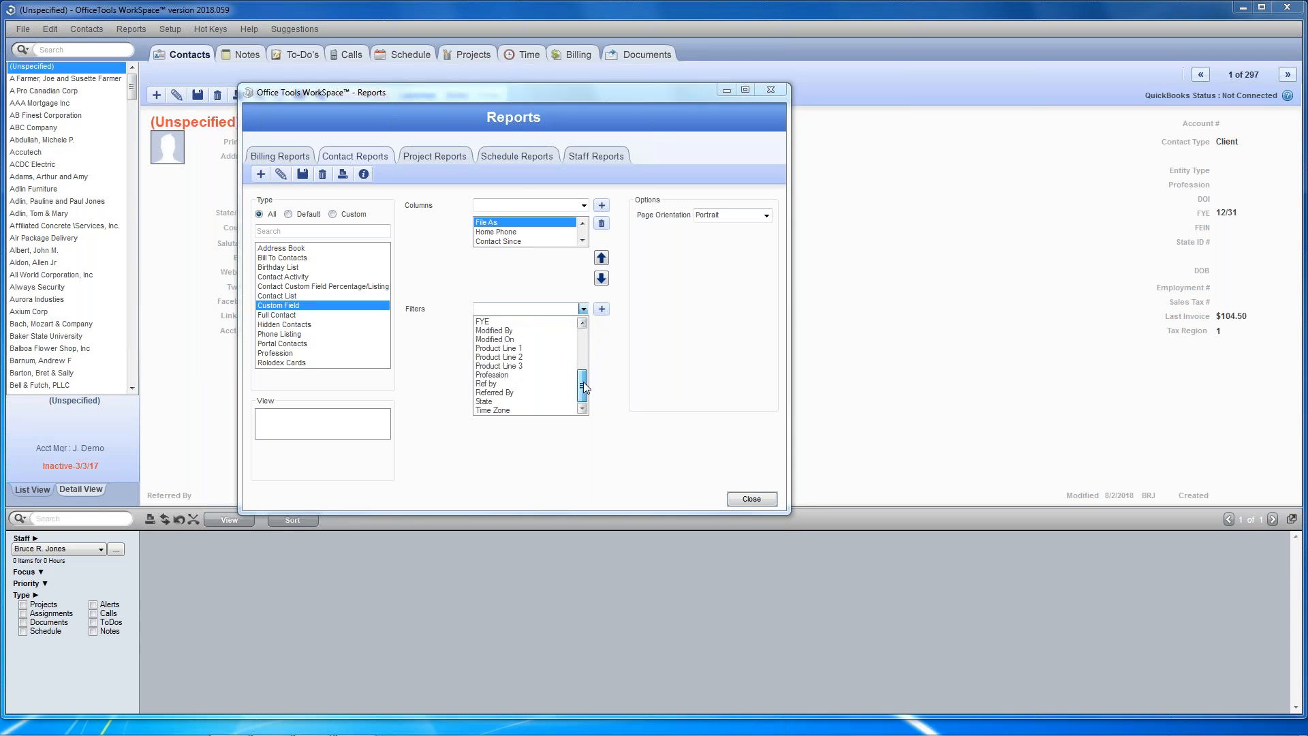
left_click(523, 393)
left_click(584, 329)
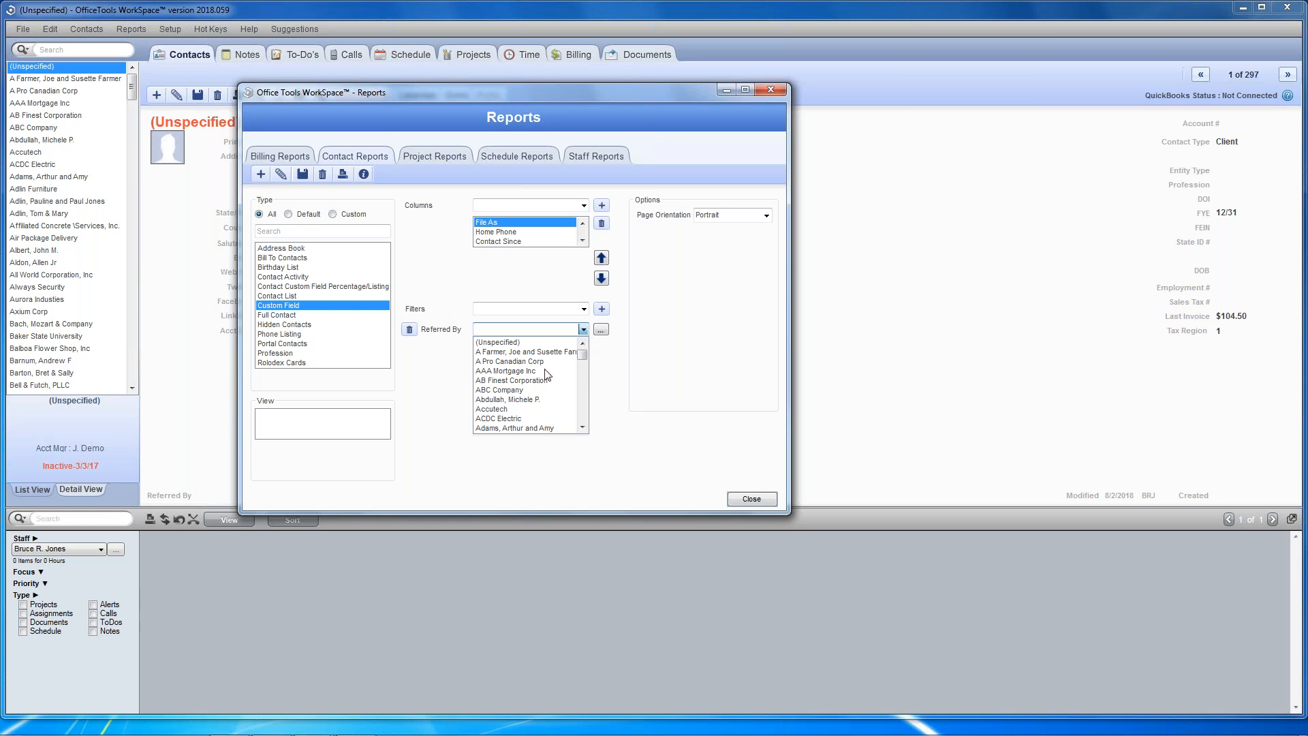
left_click(586, 330)
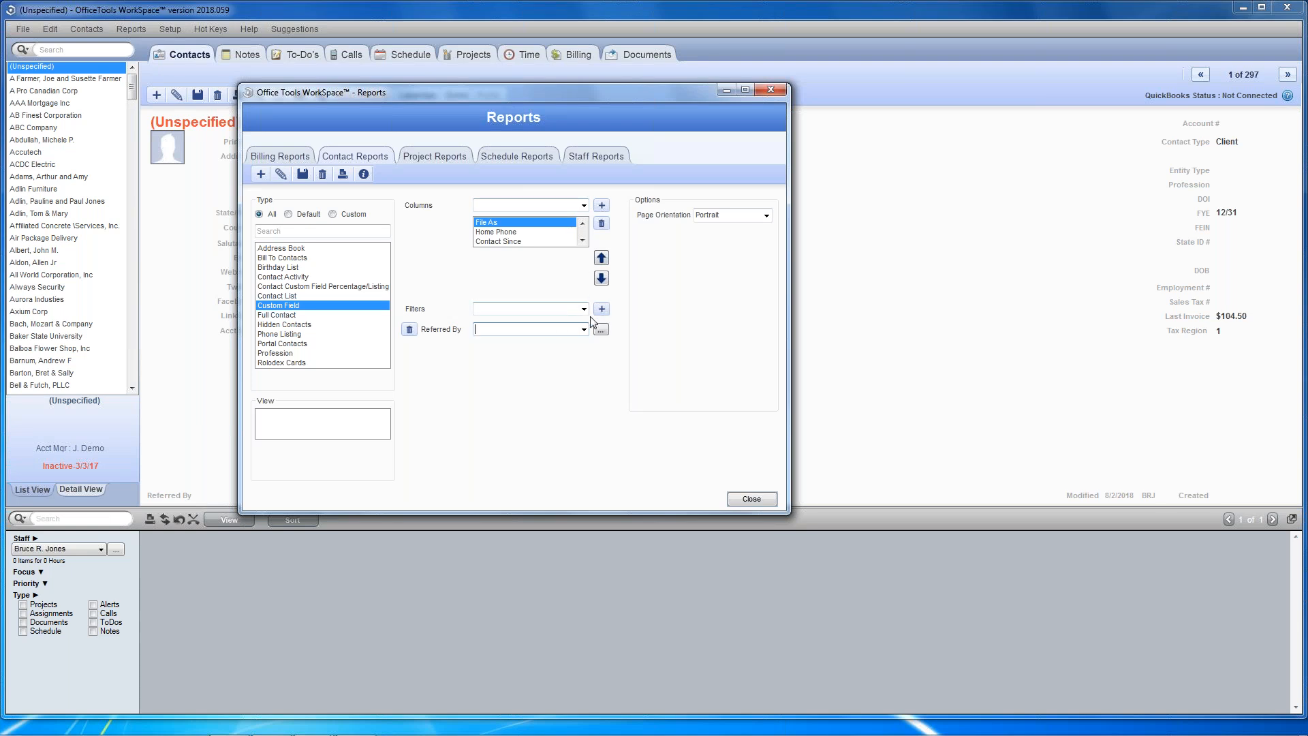
Step: Run the Custom Field report, view the contact listing full screen, and close the viewer
double_click(322, 307)
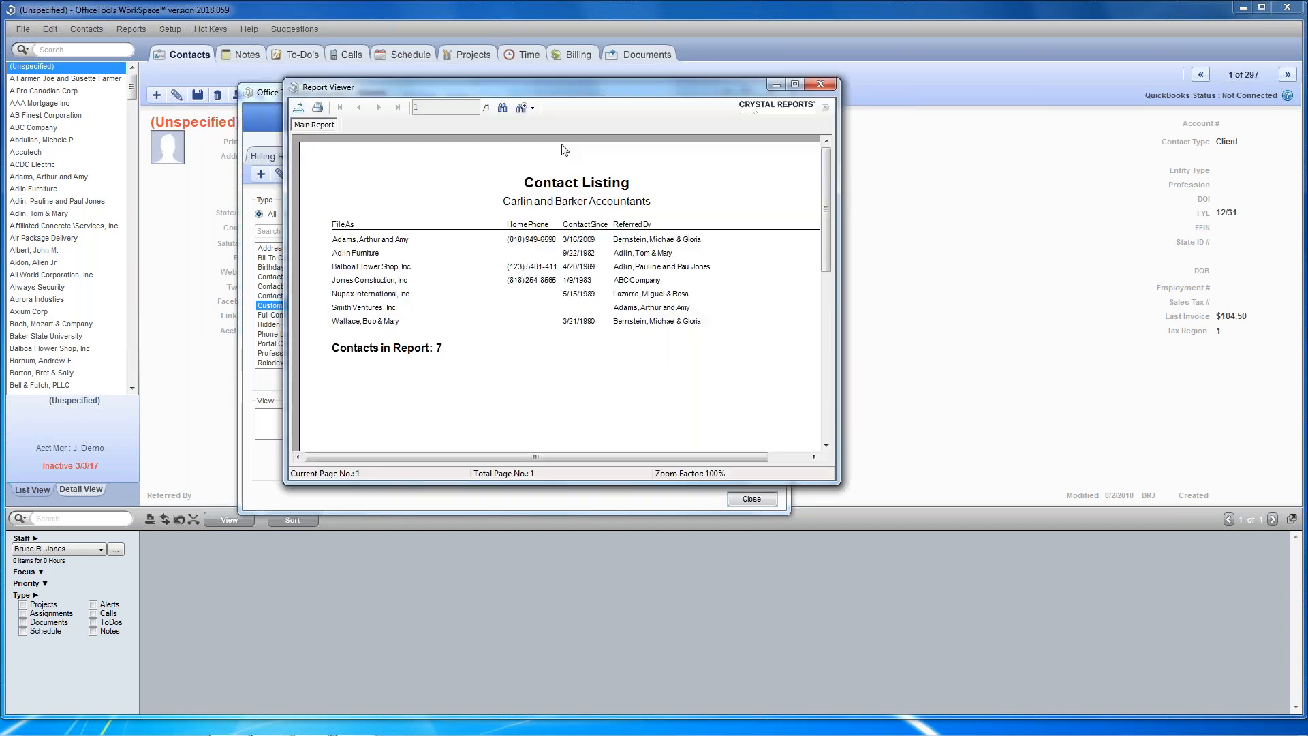
left_click_drag(565, 88, 562, 144)
left_click(793, 141)
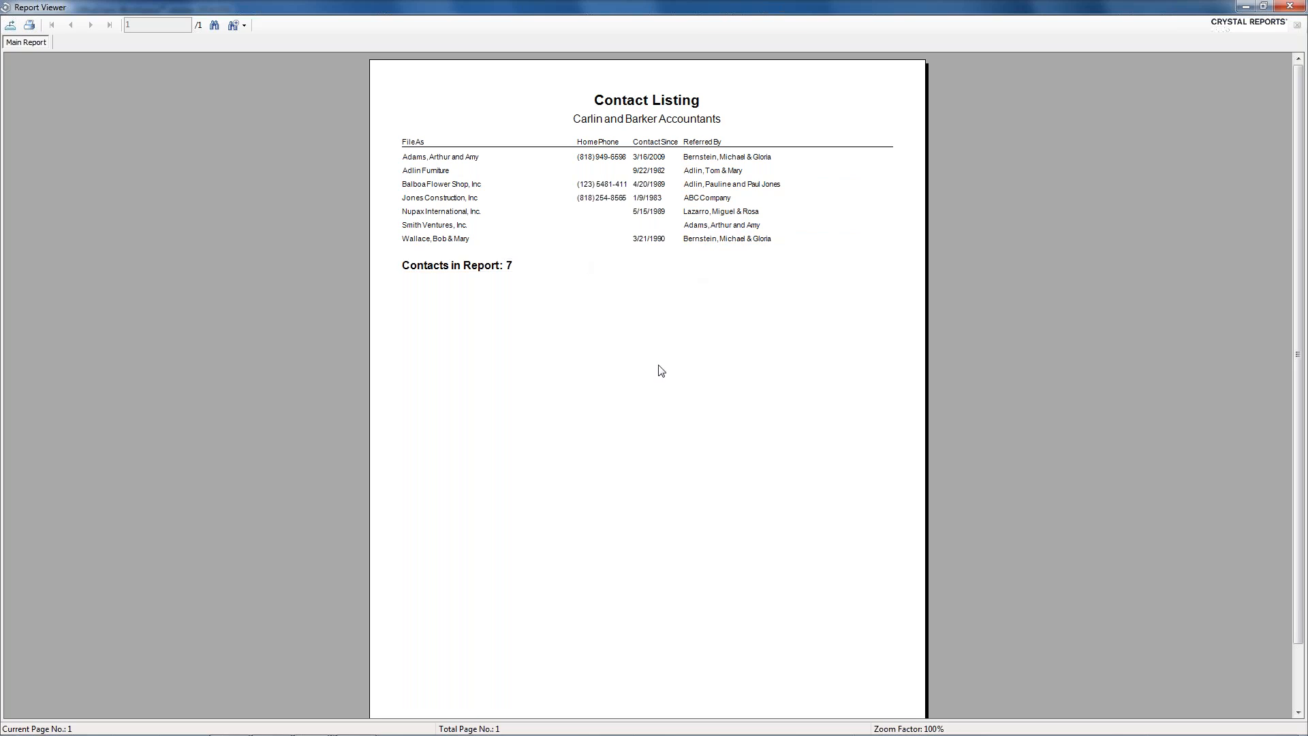
left_click(1284, 10)
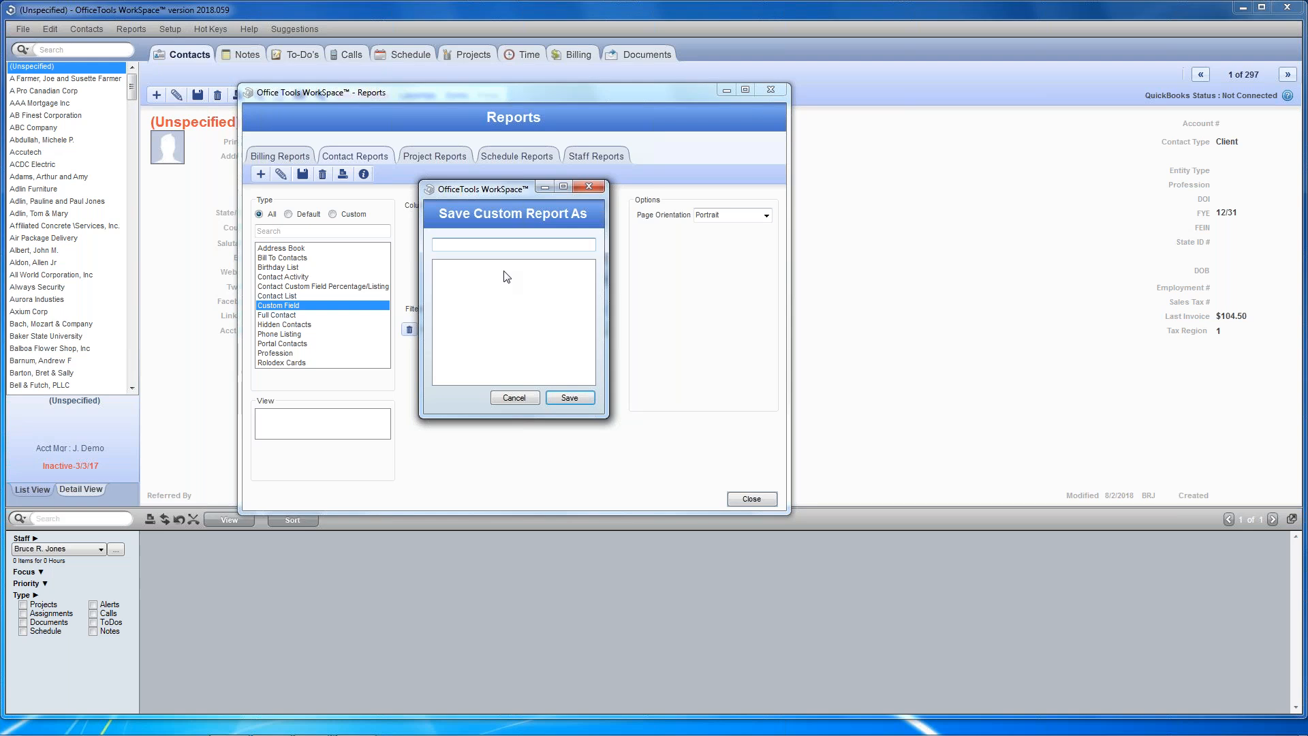
Step: Save the customised report under the name "Referral Report"
type("Referral Report")
left_click(568, 399)
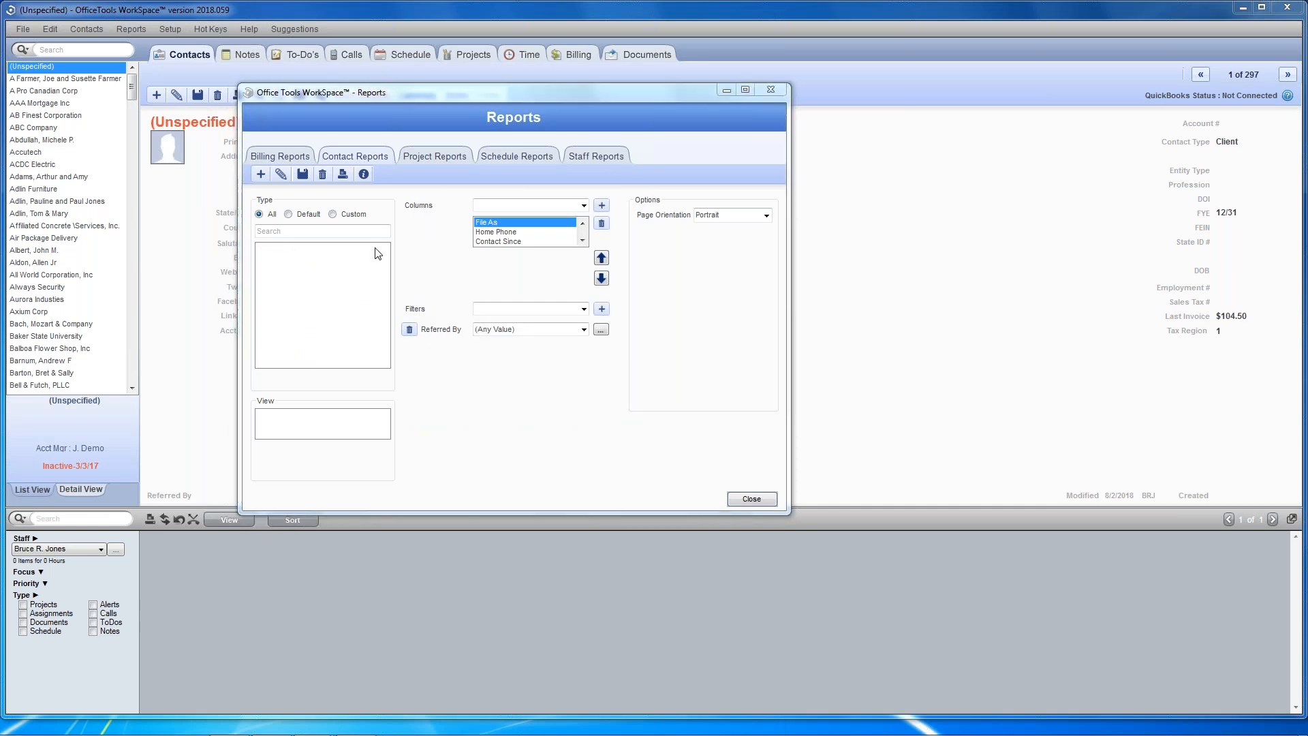
left_click(560, 336)
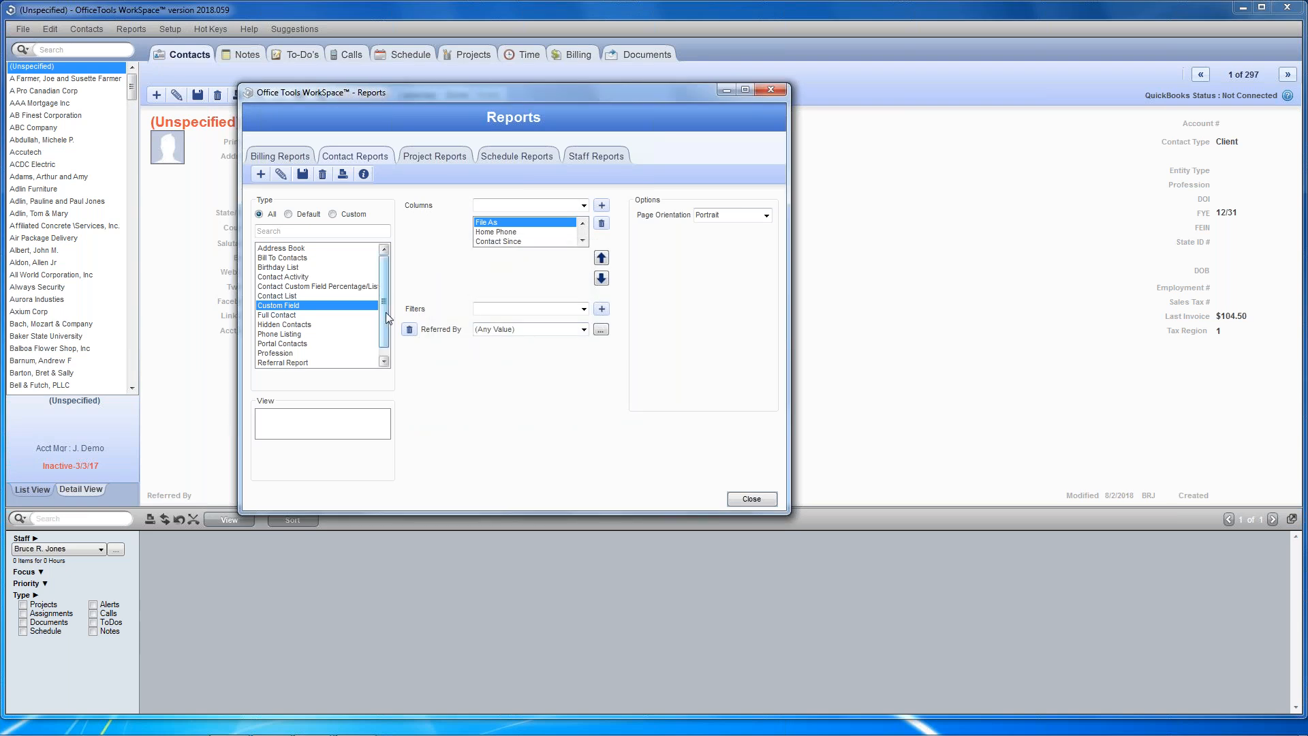
Step: Look through the filter fields available for the saved Referral Report, and close the reports window
scroll(386, 312, "down", 1)
left_click(304, 353)
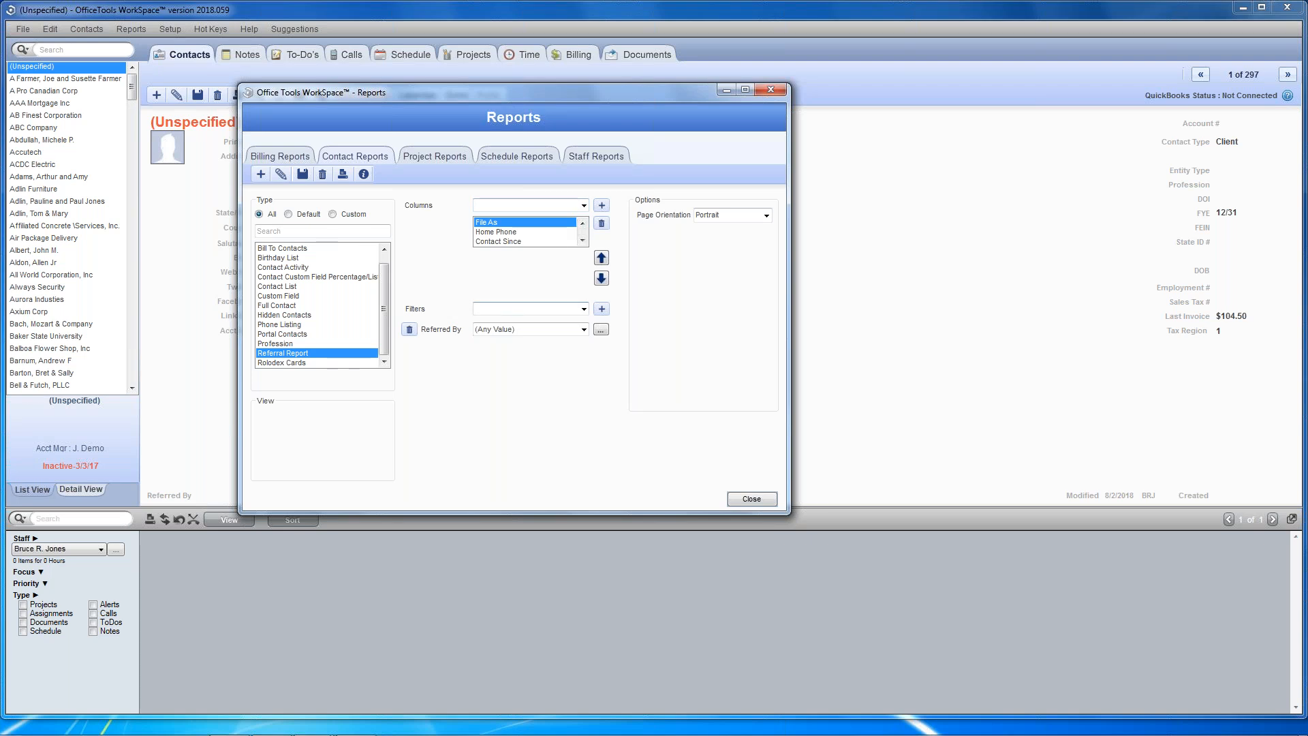
left_click(584, 308)
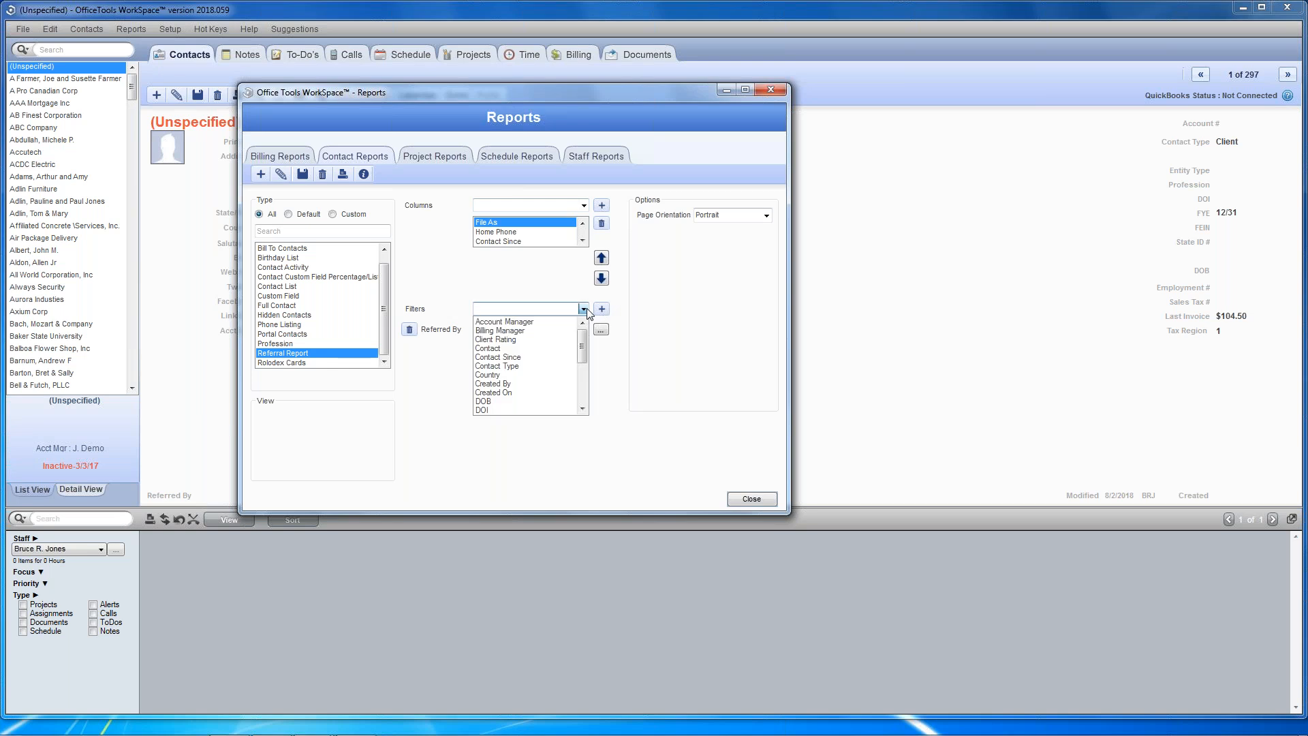
mouse_move(586, 346)
left_mouse_down()
mouse_move(583, 378)
mouse_move(582, 365)
left_mouse_up()
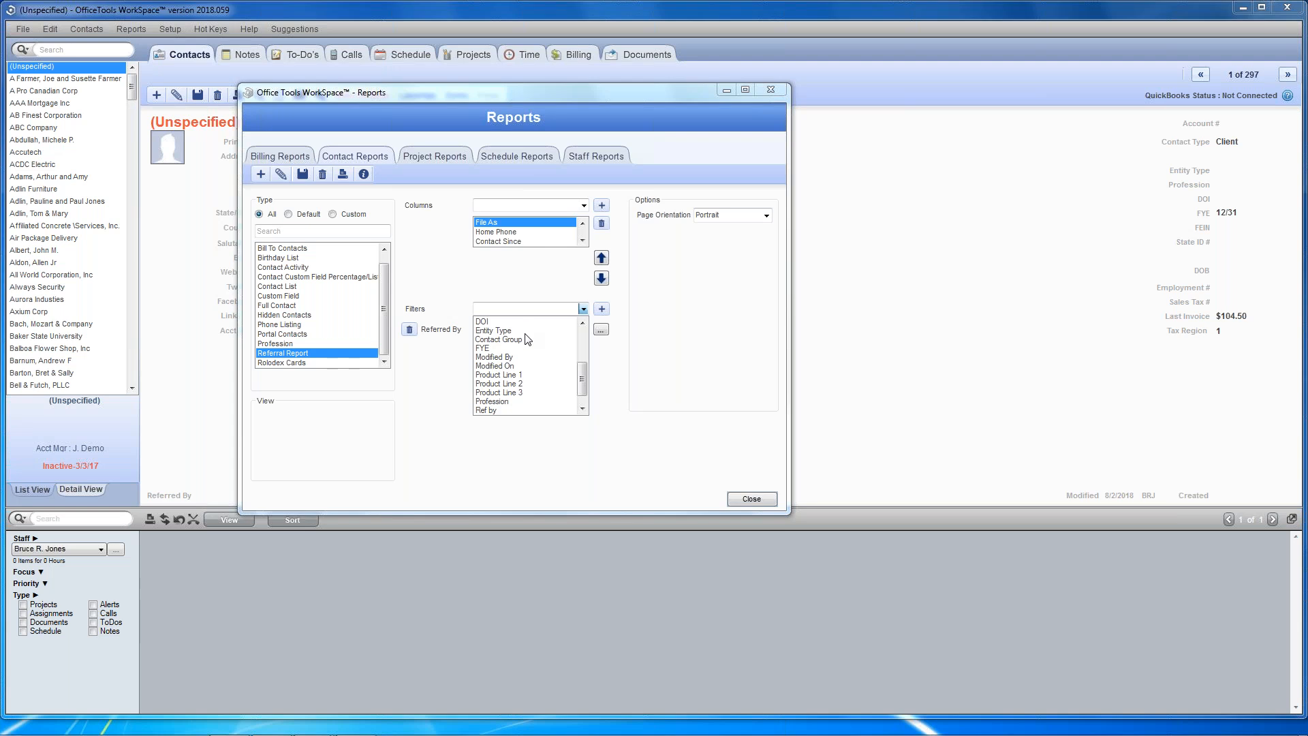
left_click(711, 421)
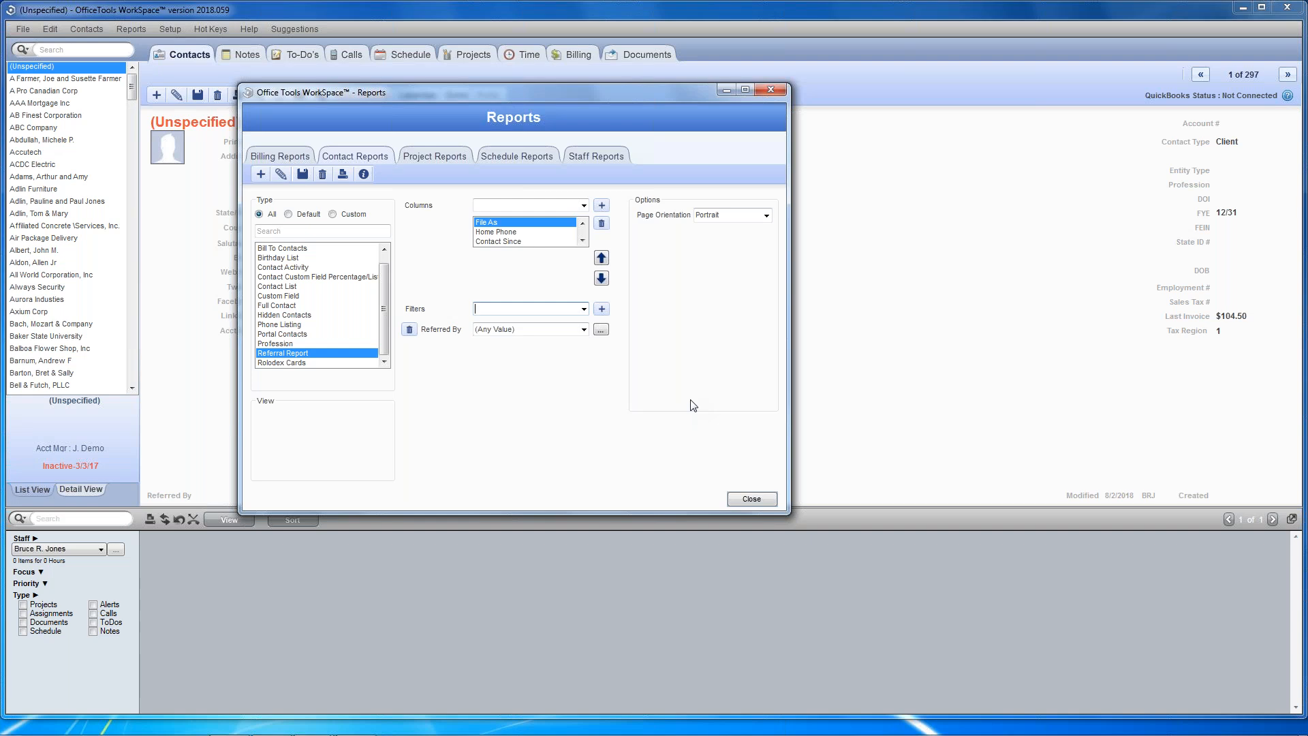
left_click(772, 91)
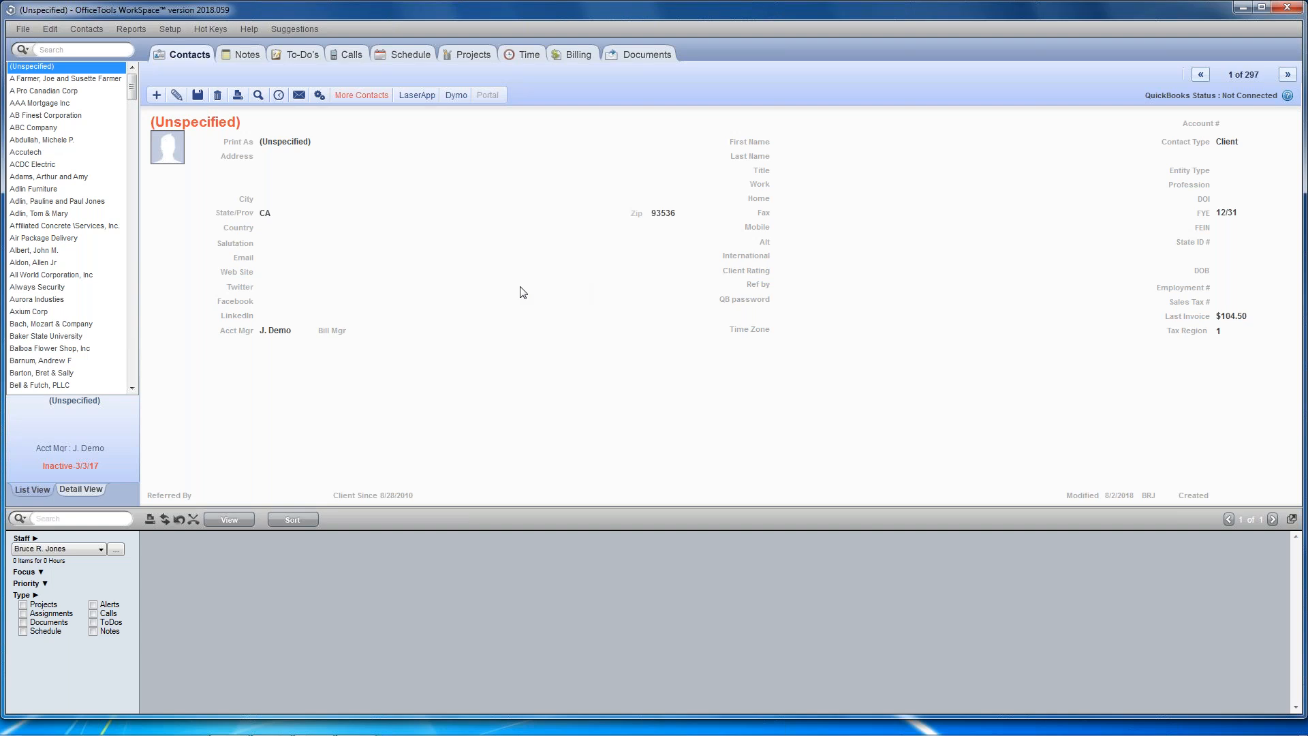
Step: Open the form letters window for contact letters and reposition it over the contact record
left_click(135, 30)
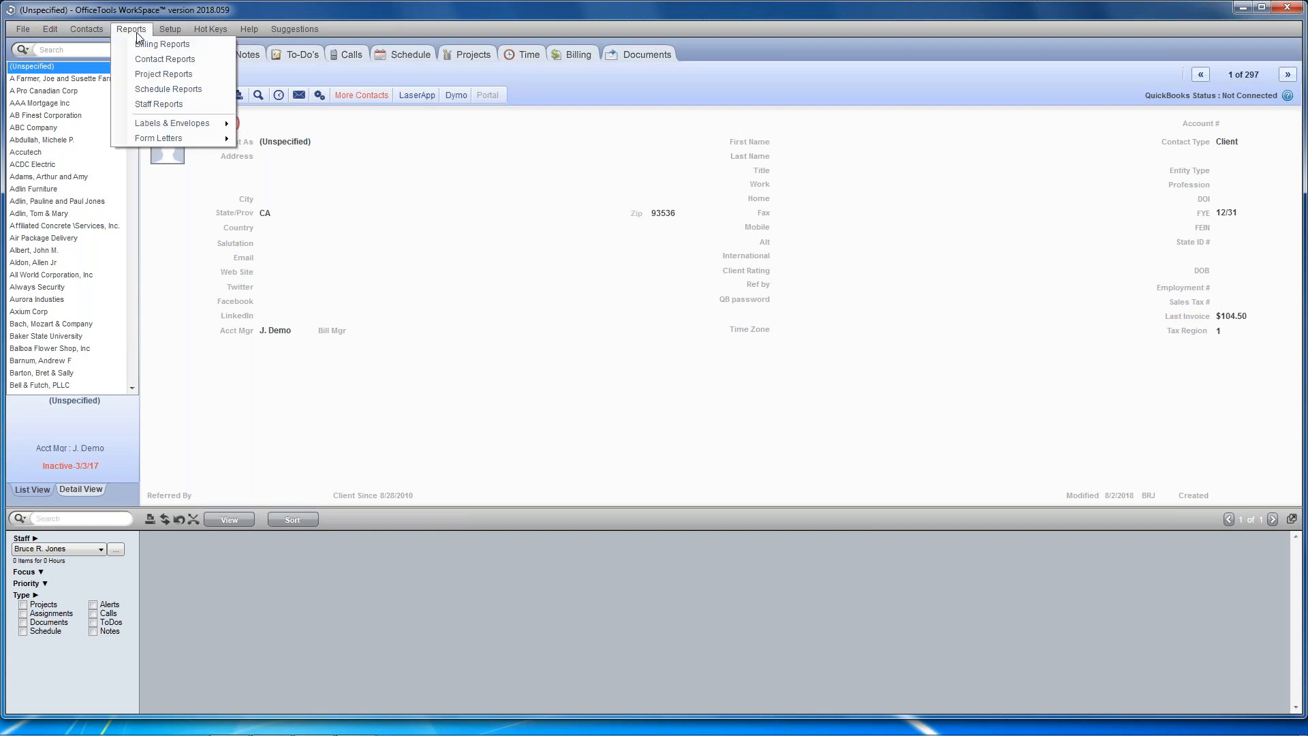
mouse_move(195, 137)
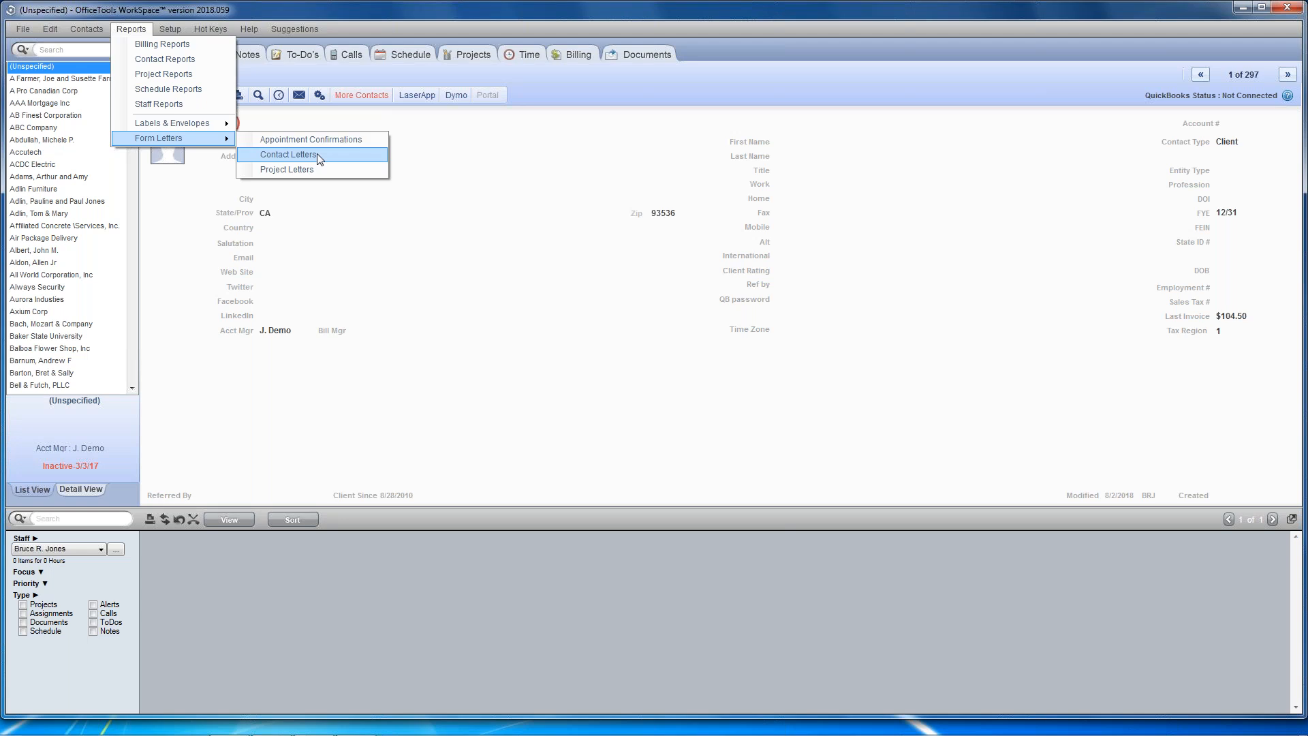
left_click(318, 155)
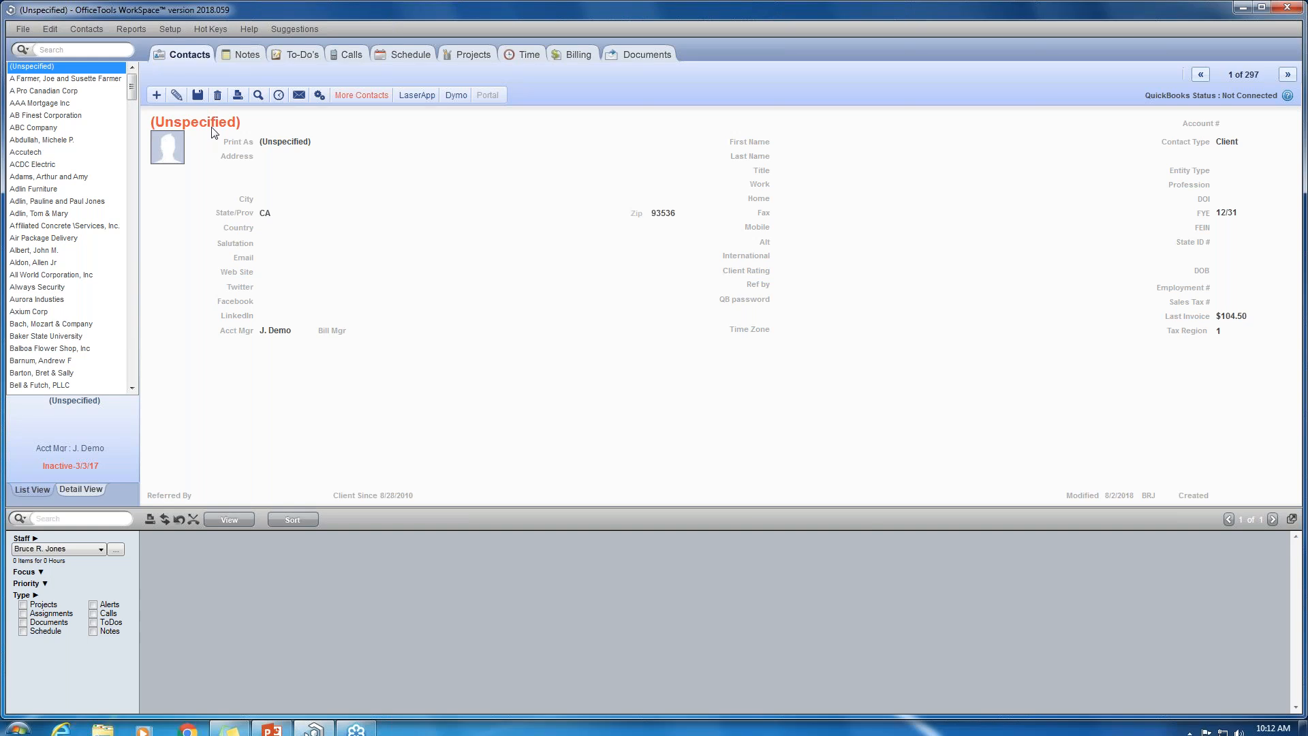
left_click(162, 31)
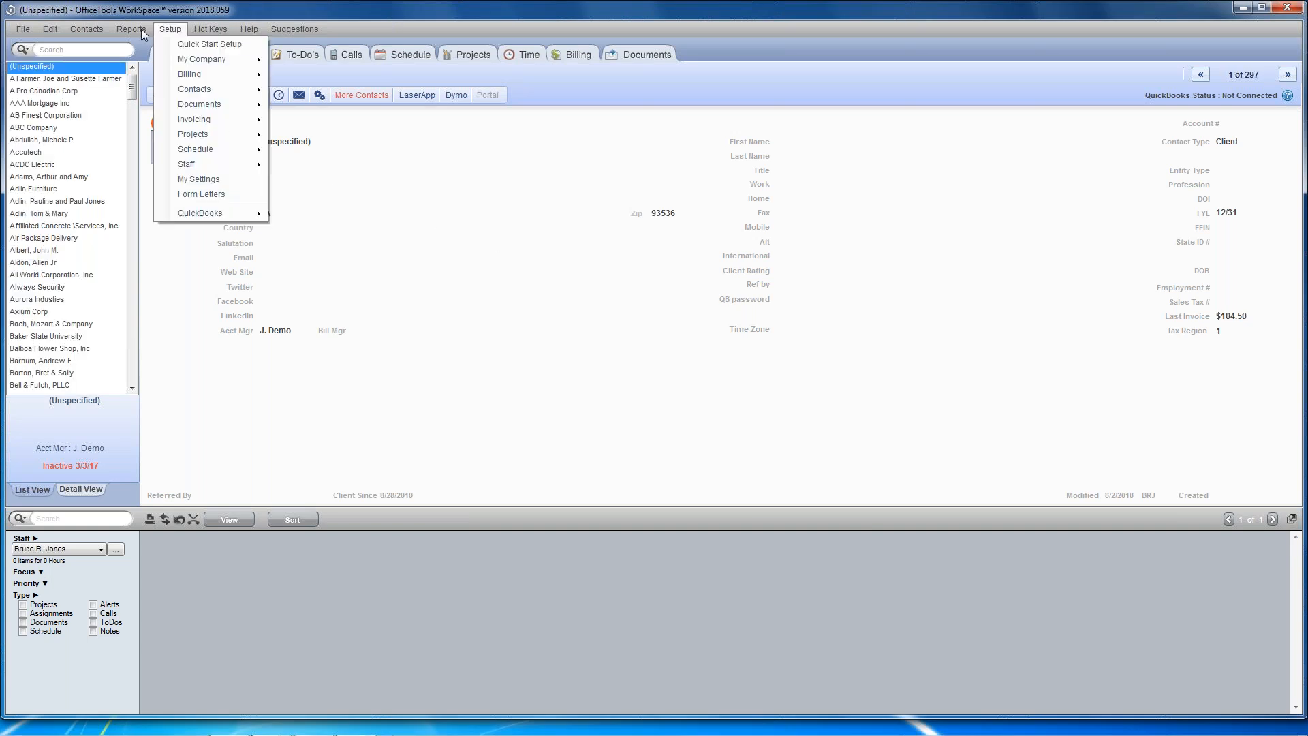
mouse_move(545, 729)
left_click(201, 194)
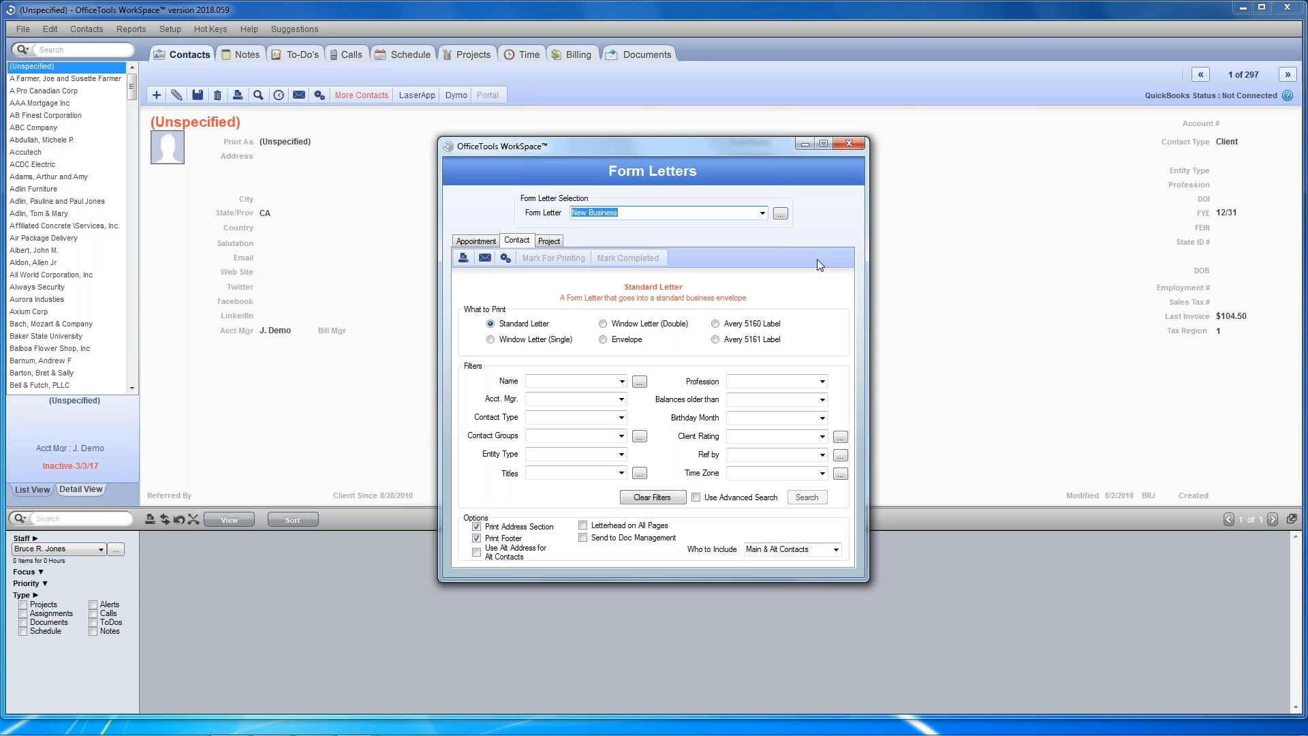
left_click_drag(657, 146, 609, 70)
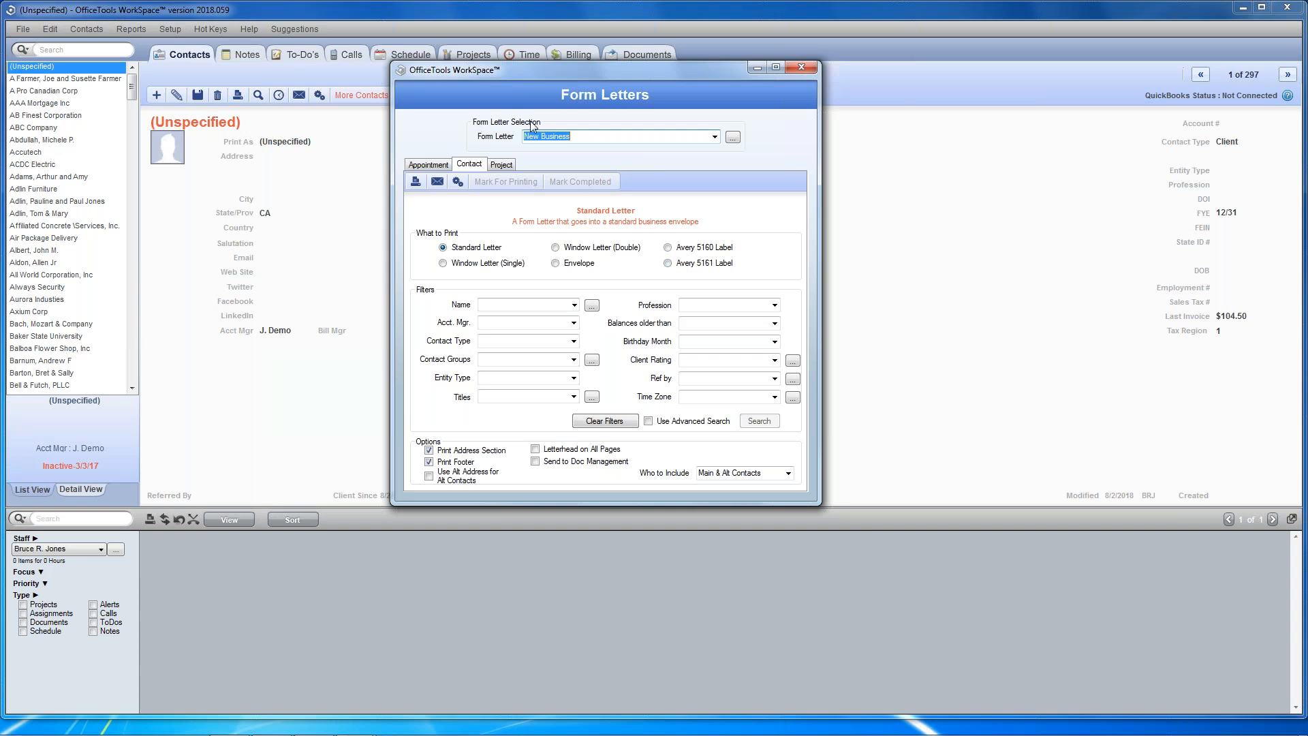
Step: Open the New Business letter in the form letter editor and check which other client letters exist
left_click(732, 139)
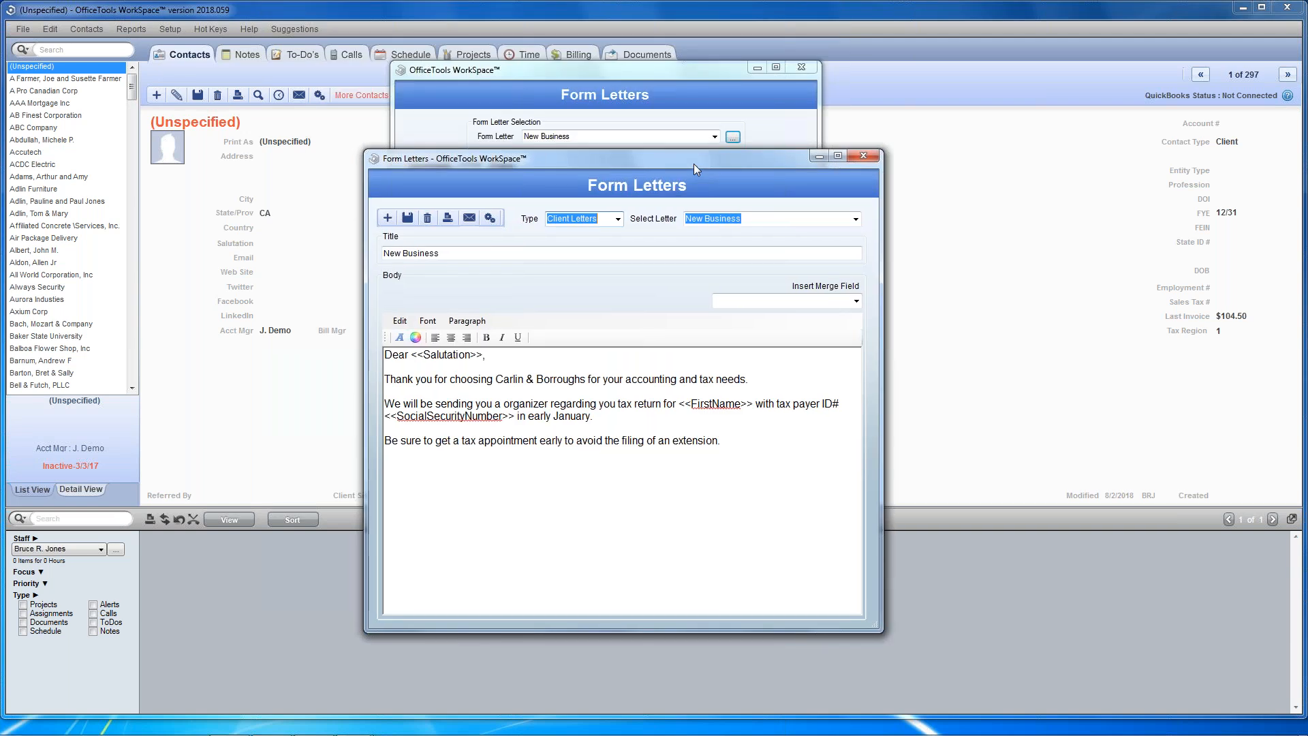
left_click(856, 219)
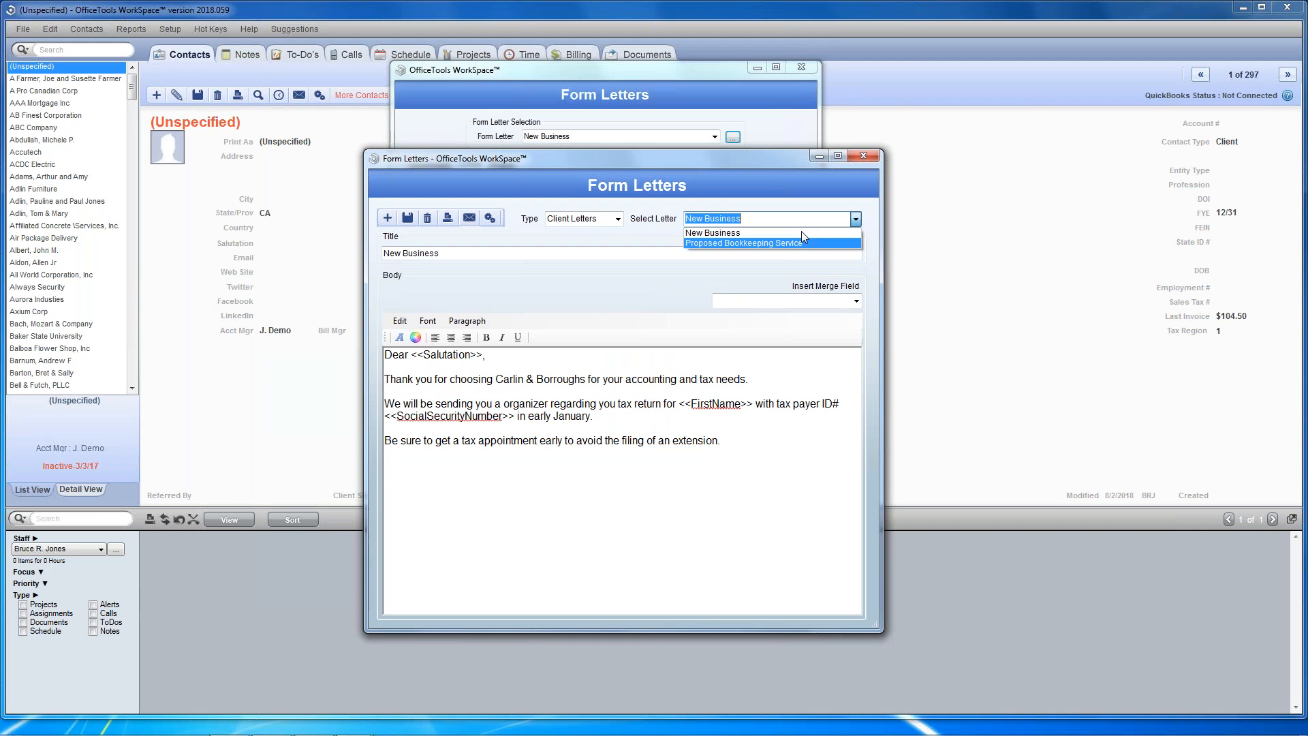
left_click(685, 295)
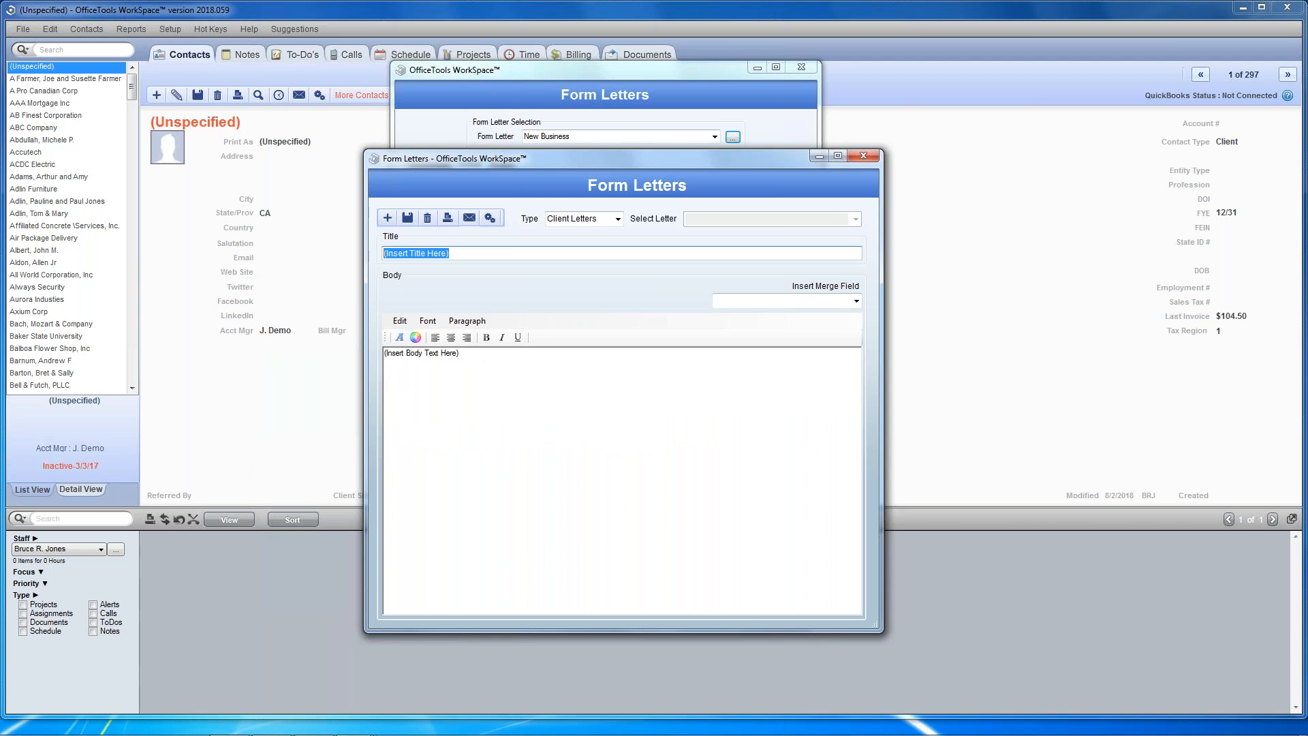
Step: Start a blank client letter, look through the merge fields it can use, and discard the letter
key("Tab")
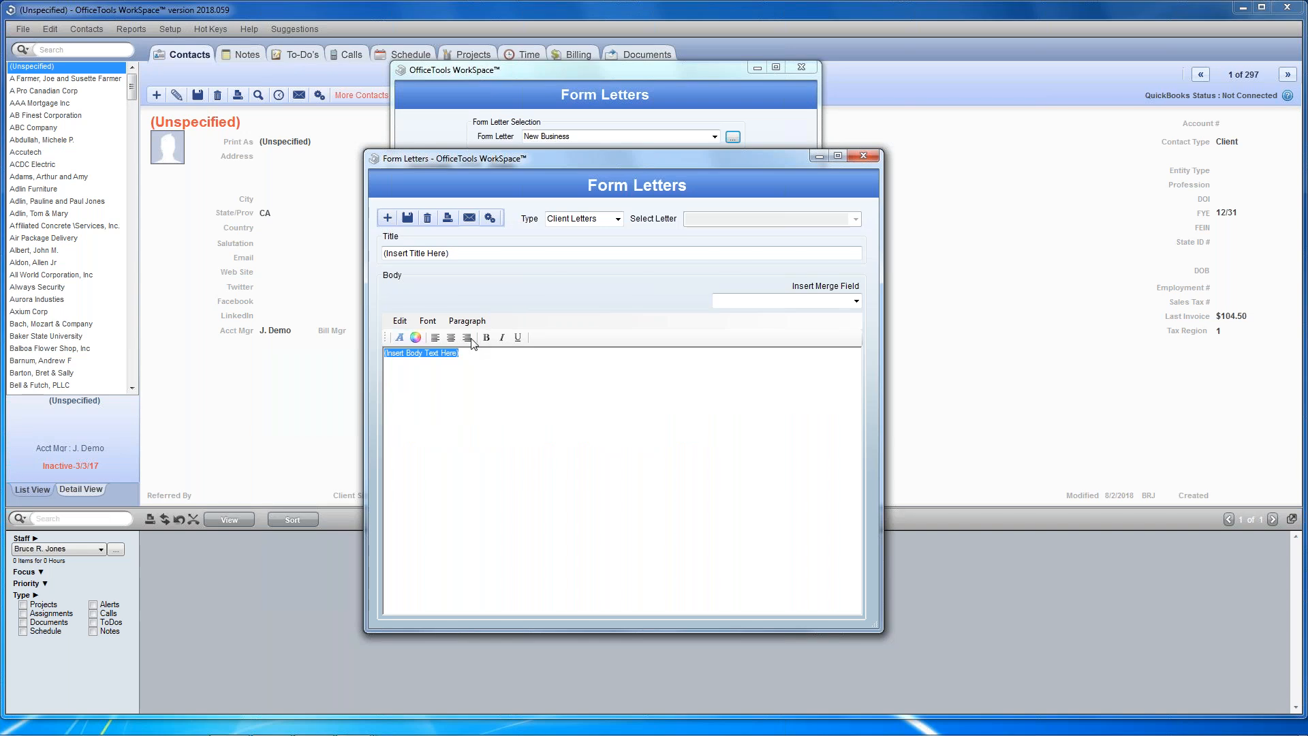
left_click(856, 301)
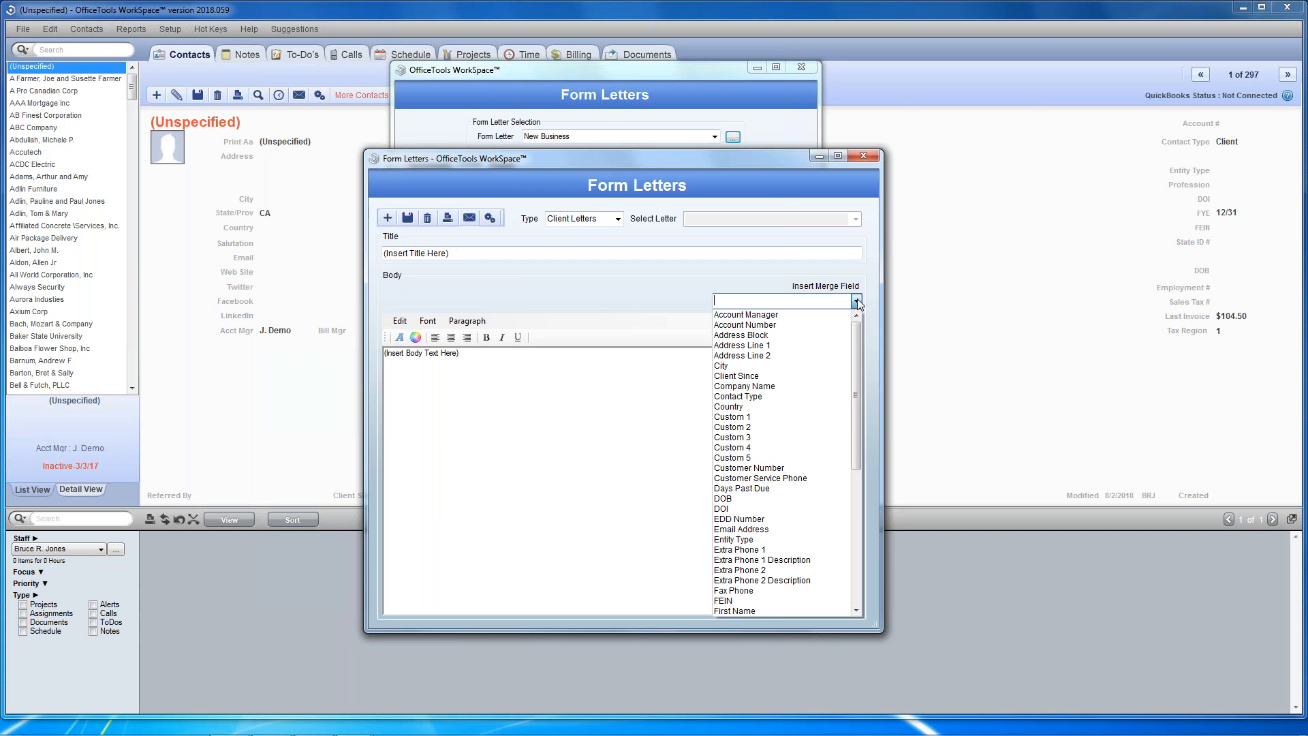
left_click(549, 296)
left_click(427, 218)
left_click(617, 426)
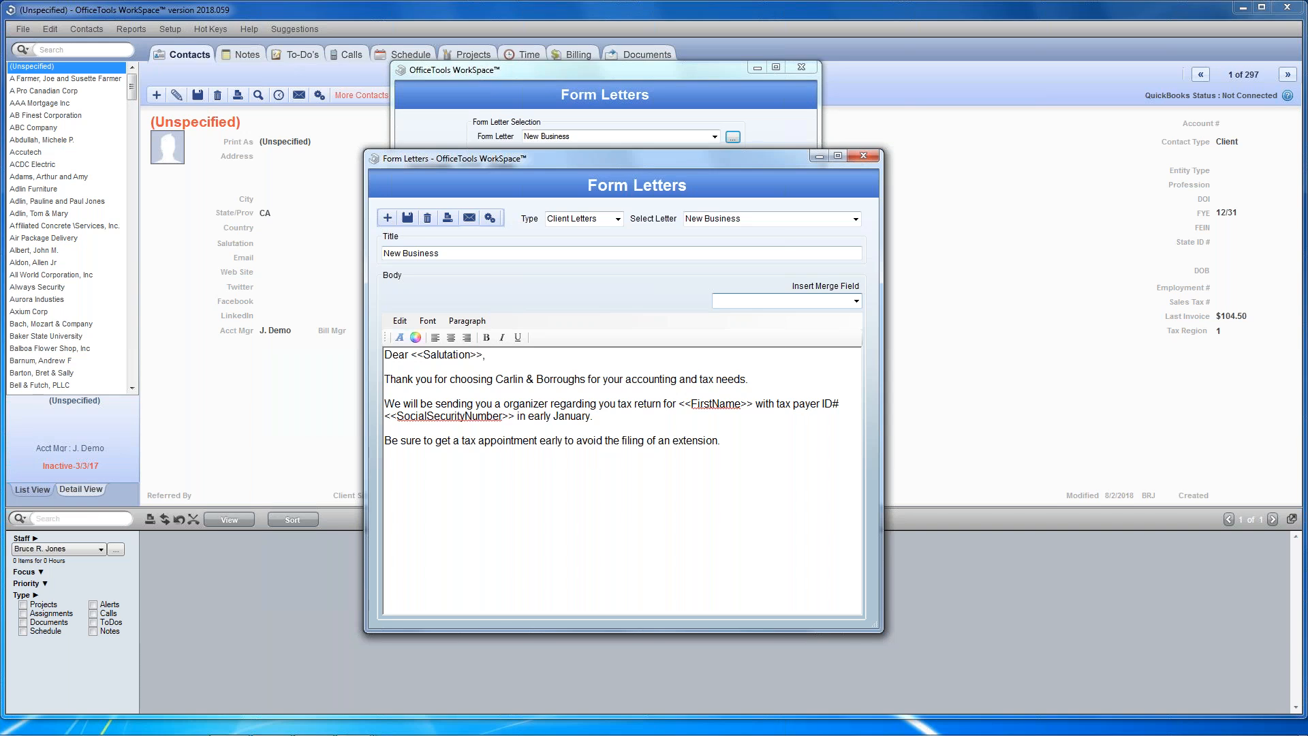
Step: Review the merge fields available for the New Business letter, and close the editor and the form letters window
left_click(856, 301)
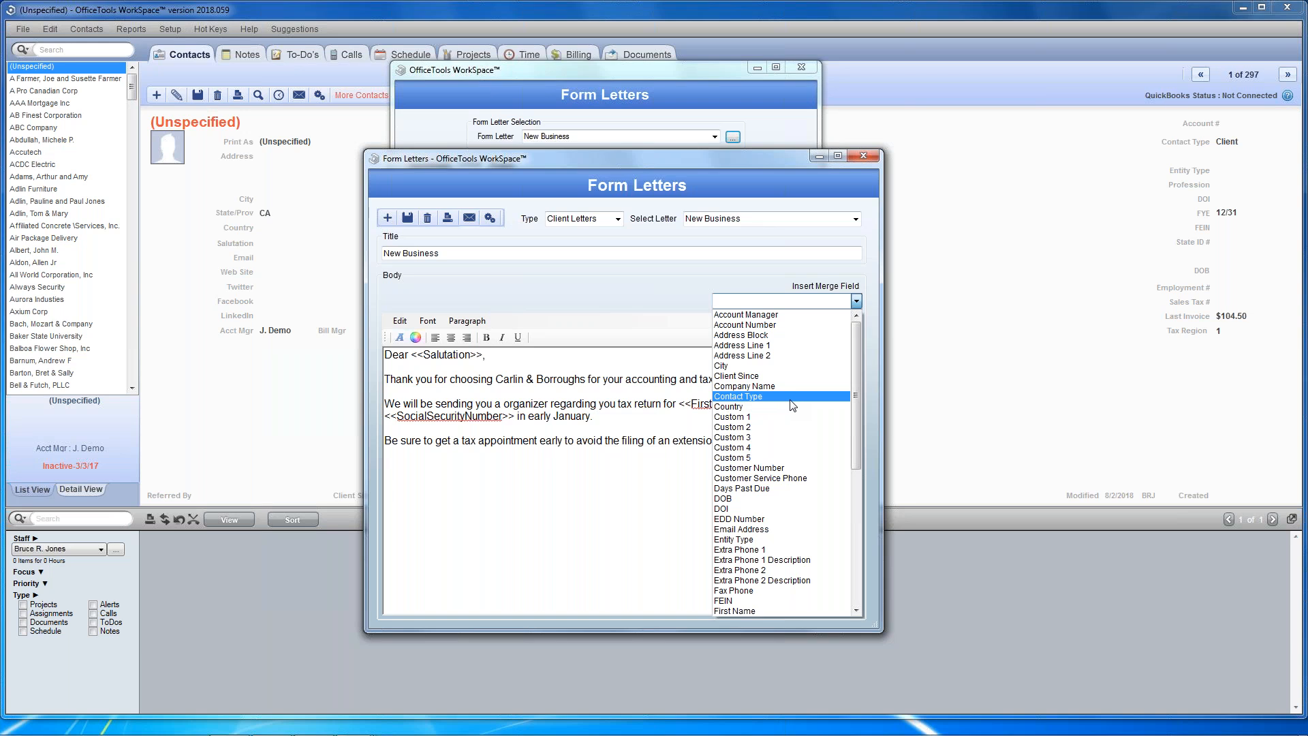
left_click(647, 300)
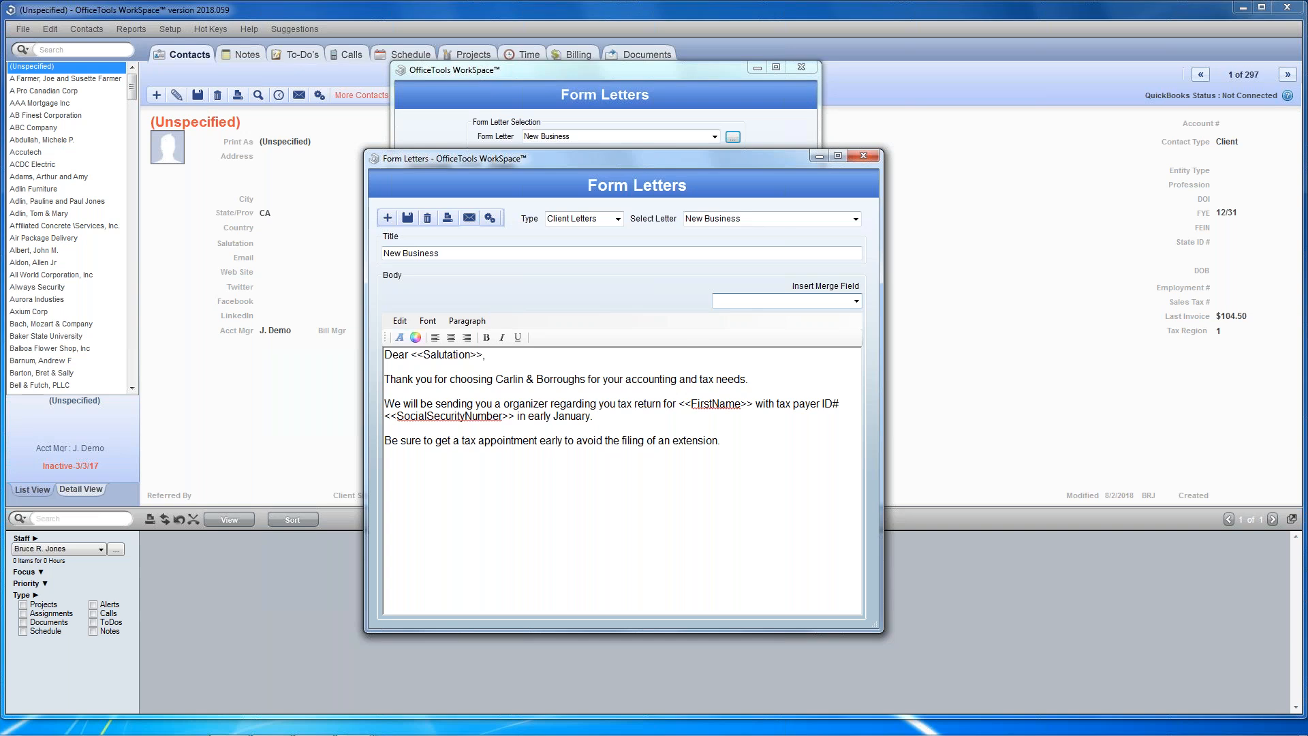
left_click(864, 156)
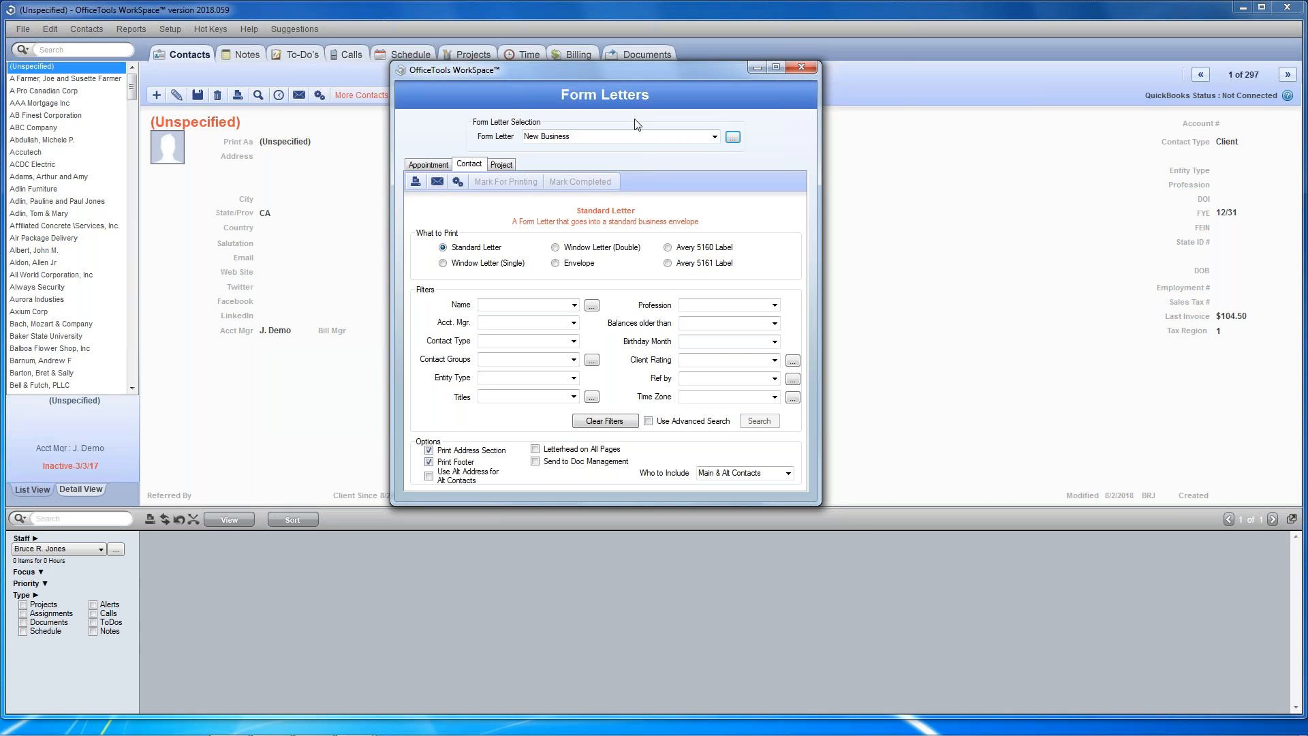
left_click(793, 66)
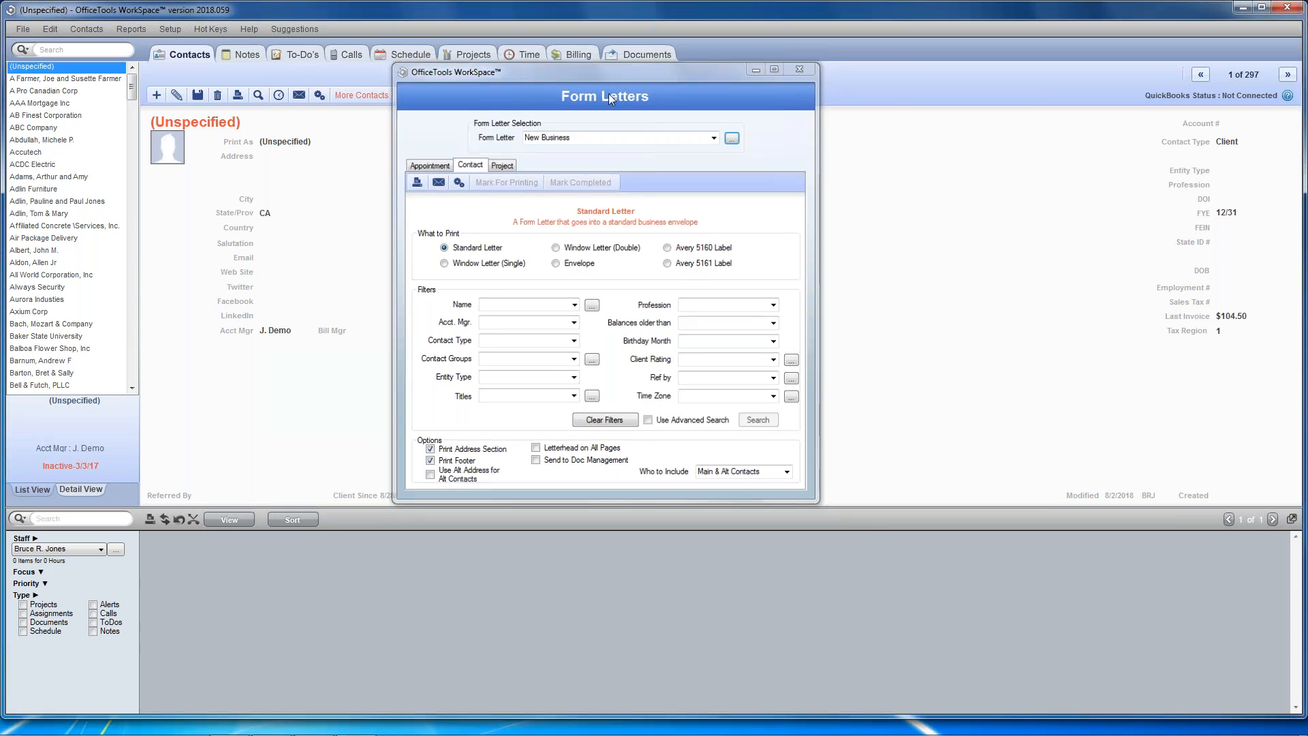
Step: Open the form letters window for contact letters again
left_click(136, 29)
mouse_move(173, 138)
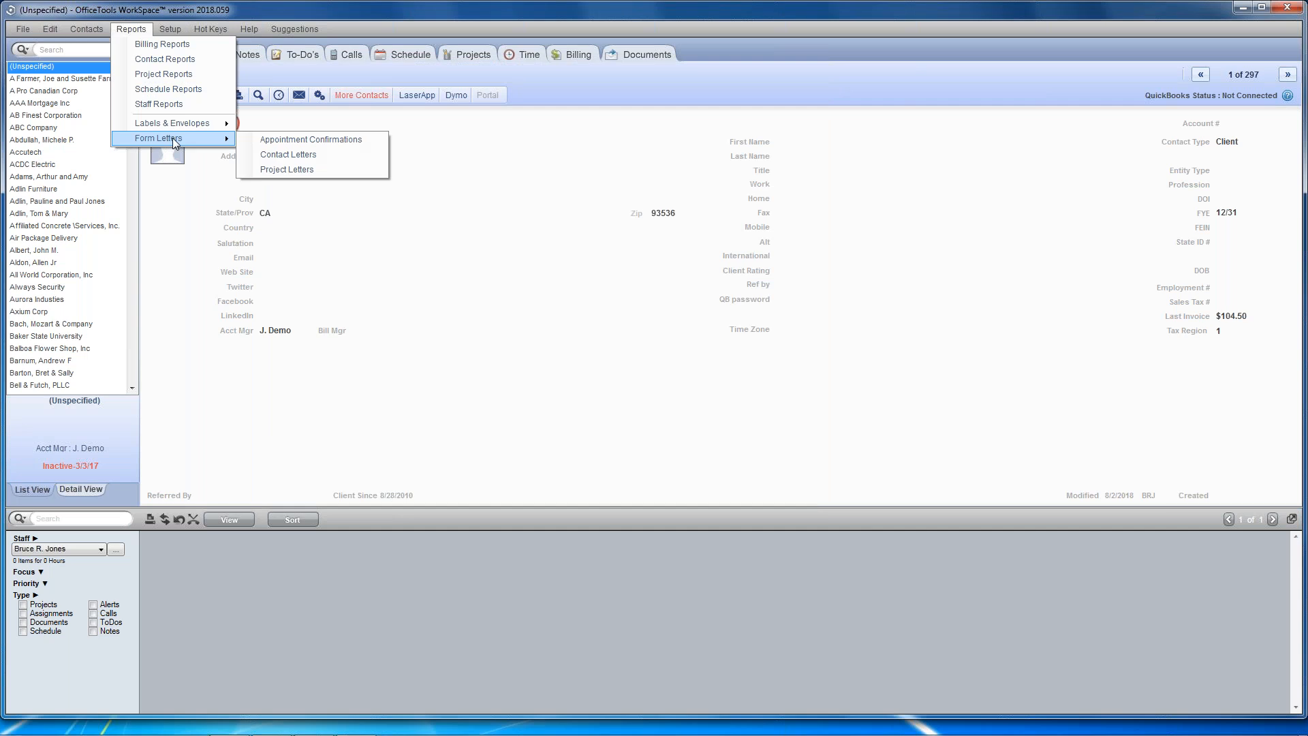
left_click(288, 154)
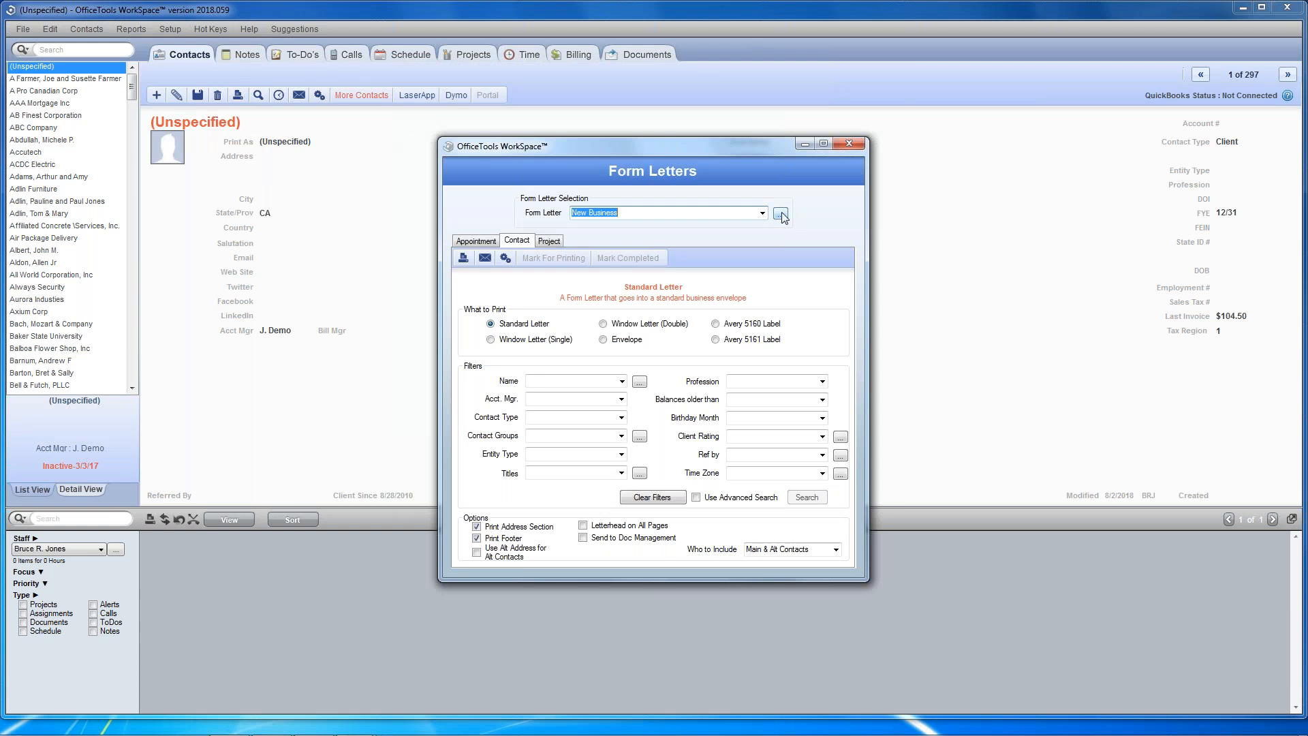
Step: View the New Business letter in the editor, and choose New Business as the contact form letter
left_click(781, 214)
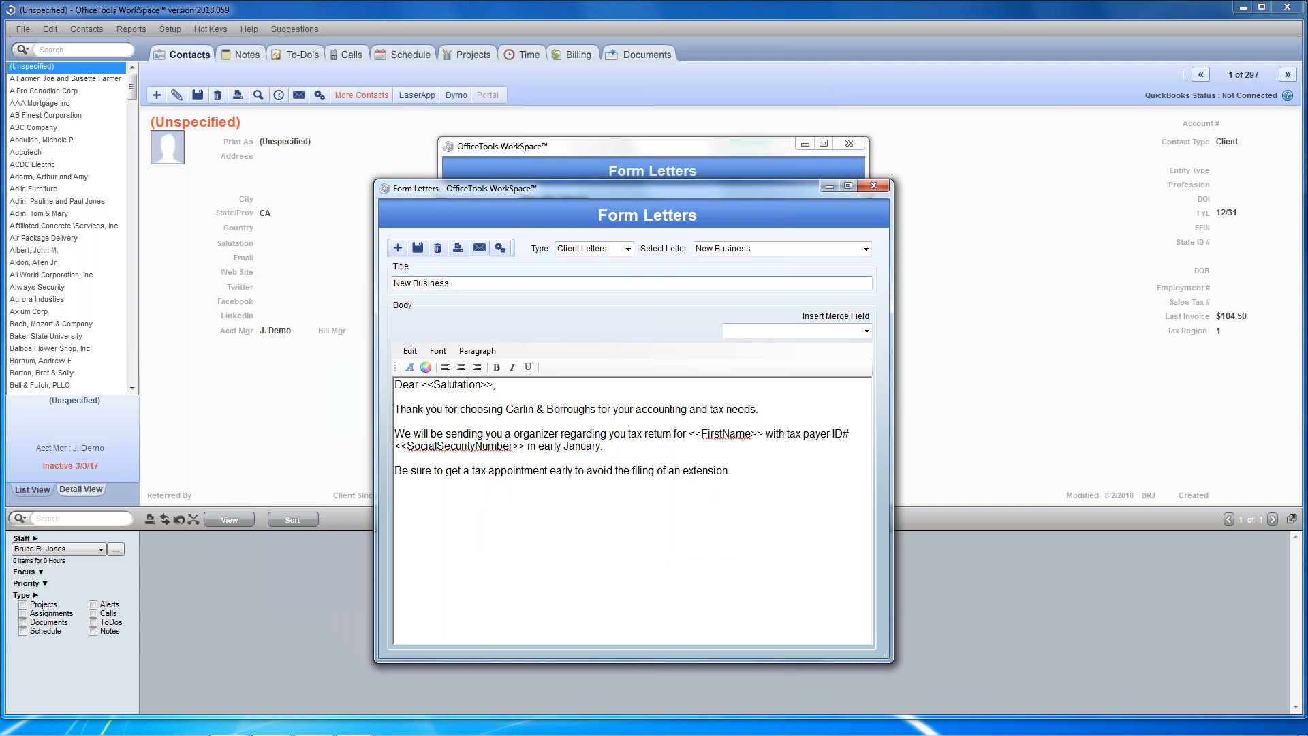
left_click(884, 186)
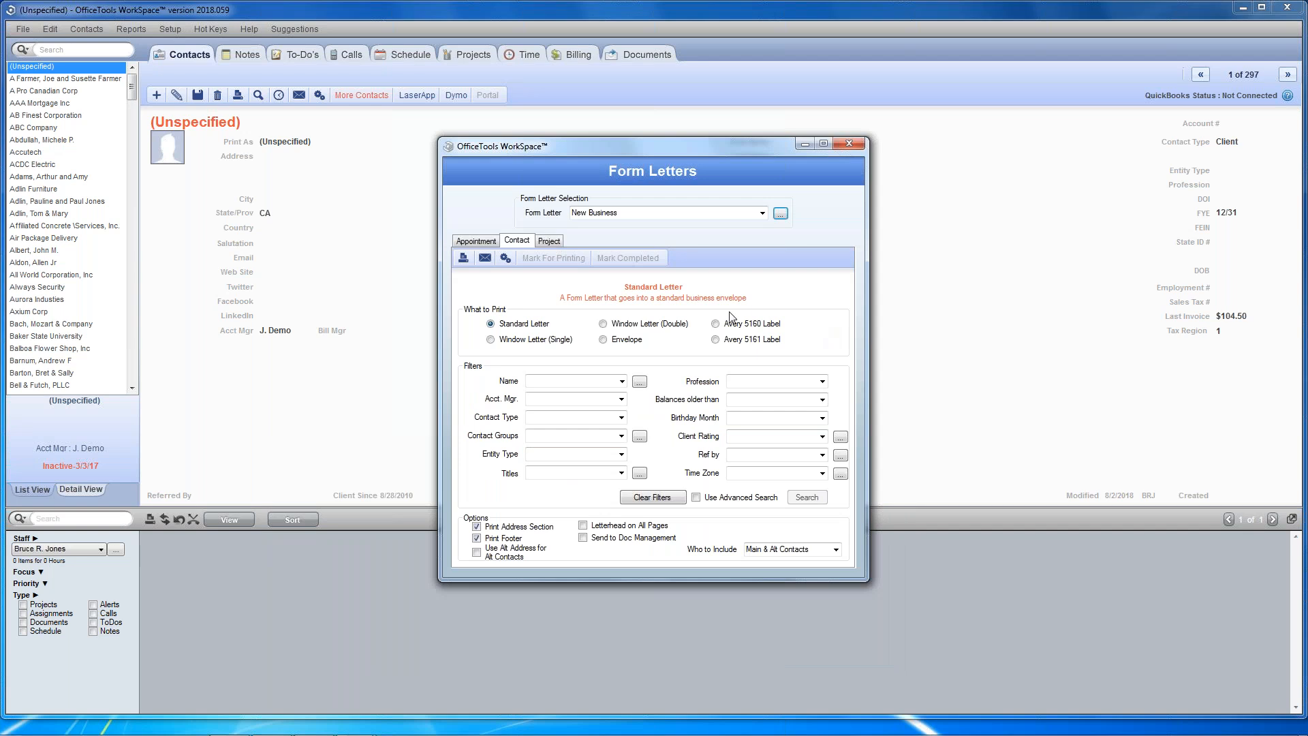
left_click(762, 213)
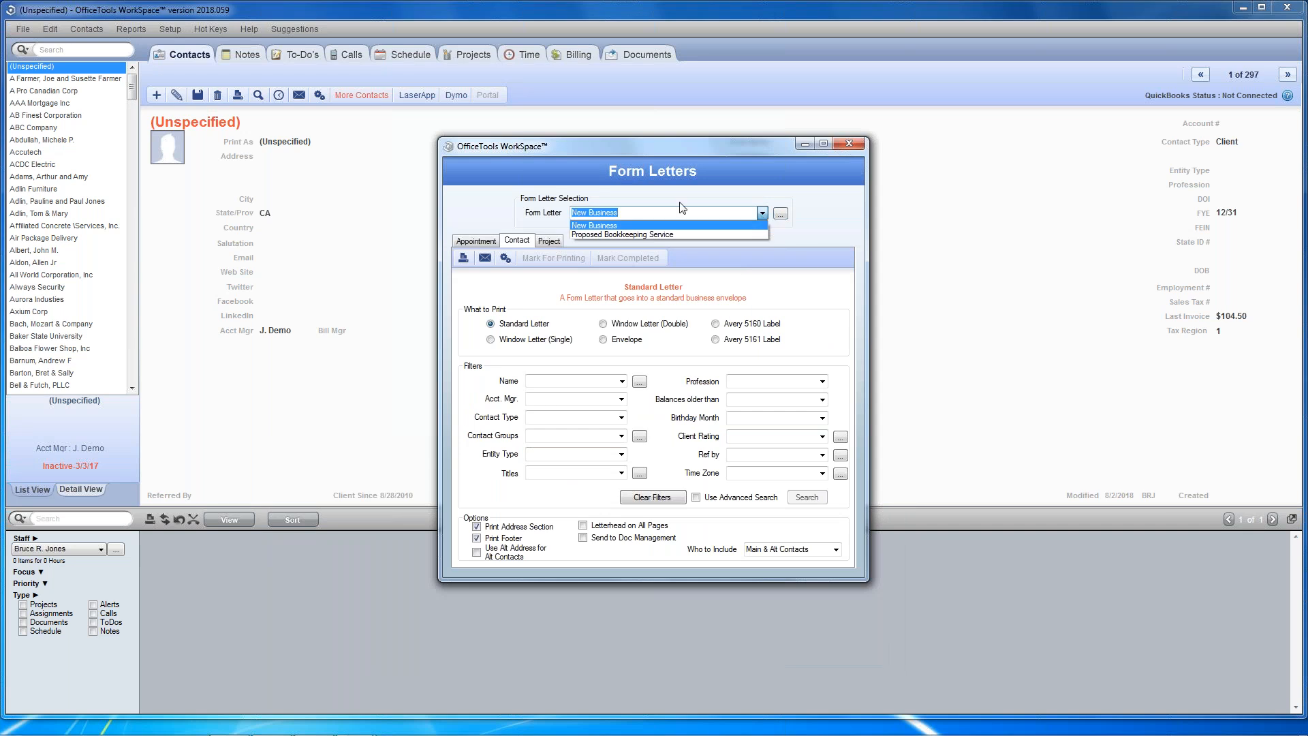
left_click(588, 226)
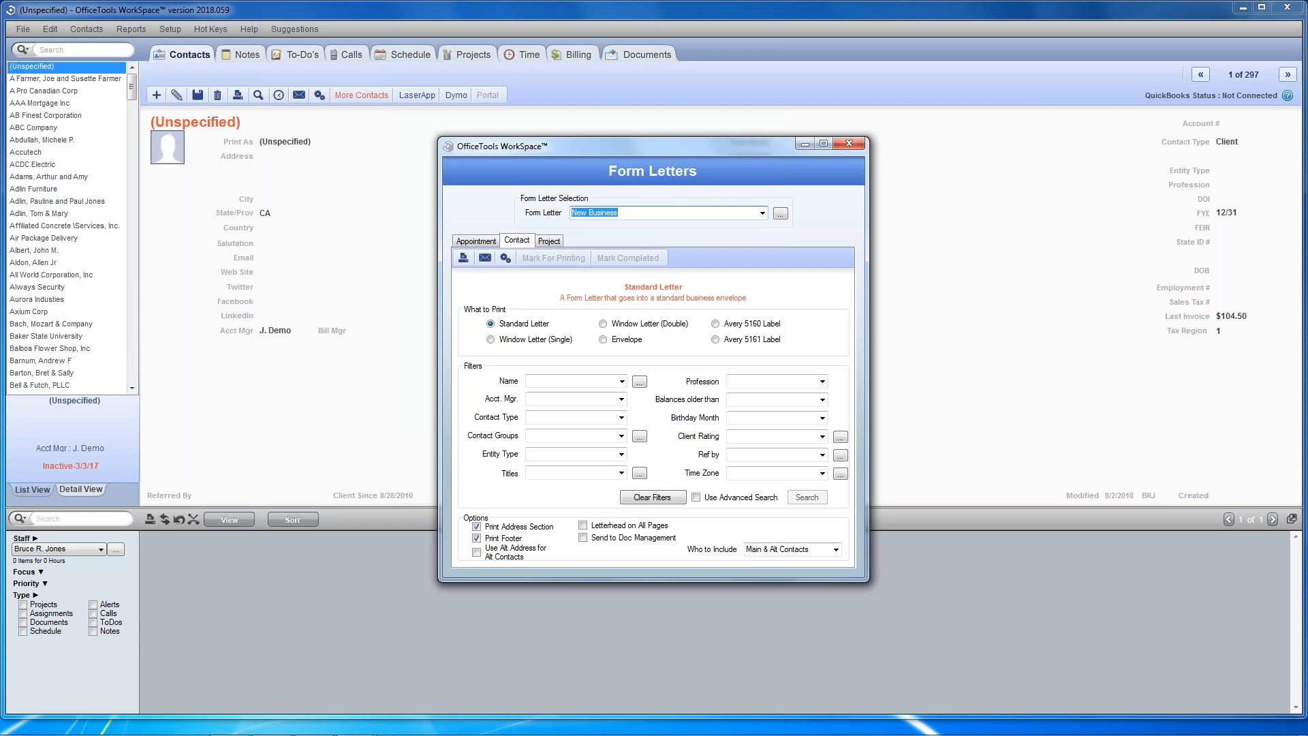
left_click(734, 213)
Step: Filter the letter recipients by contact type Prospect and entity type Individual
left_click(621, 417)
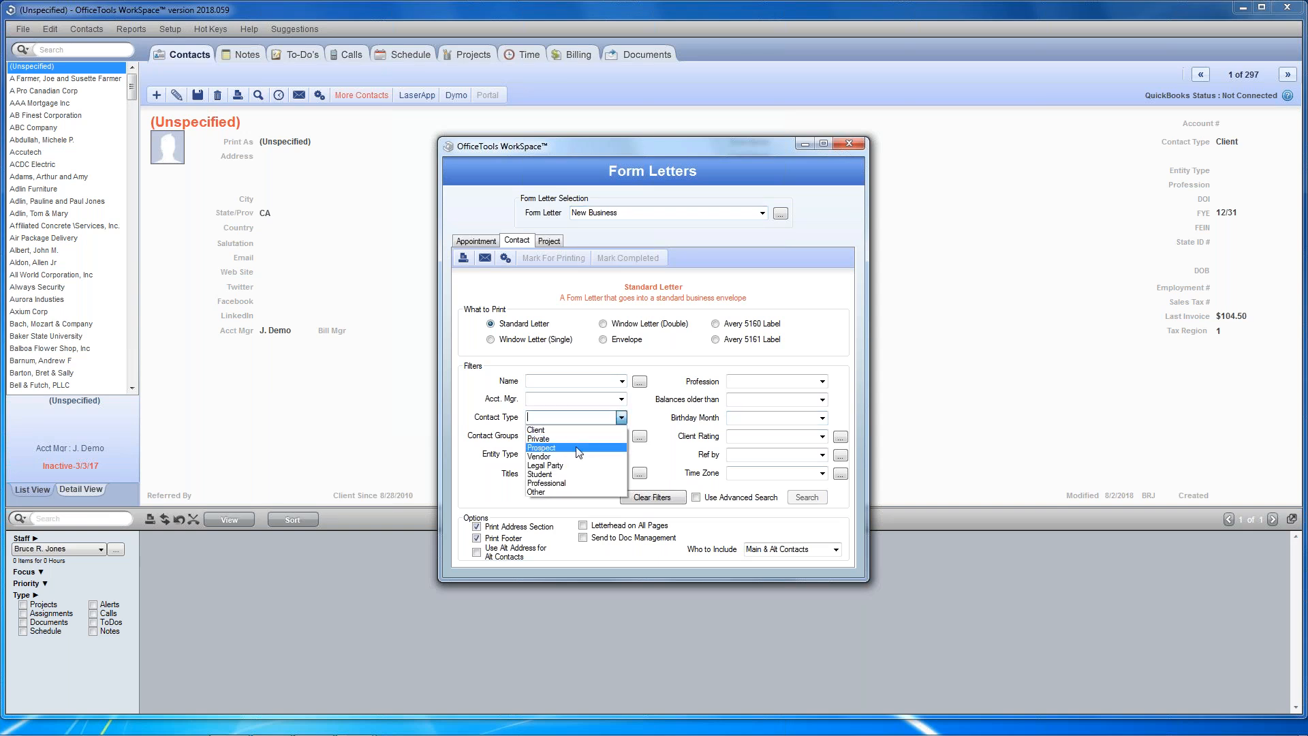
left_click(579, 438)
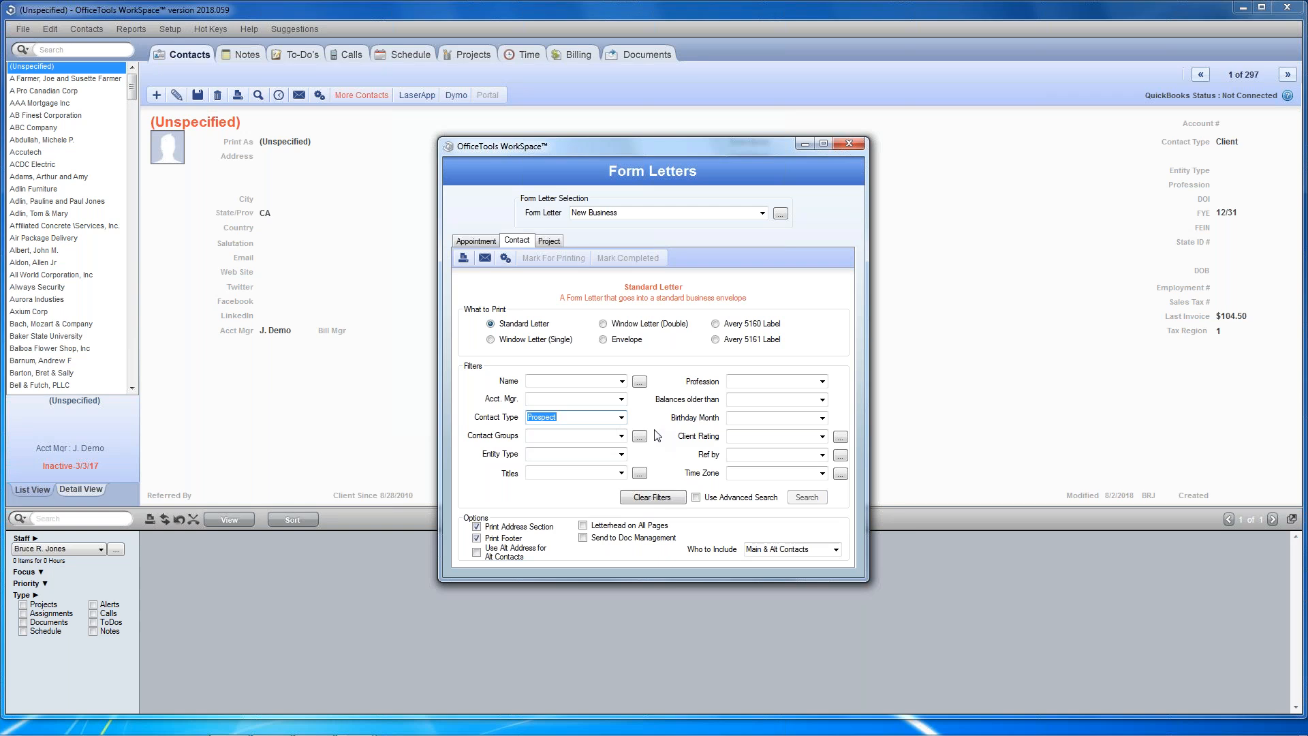
left_click(618, 455)
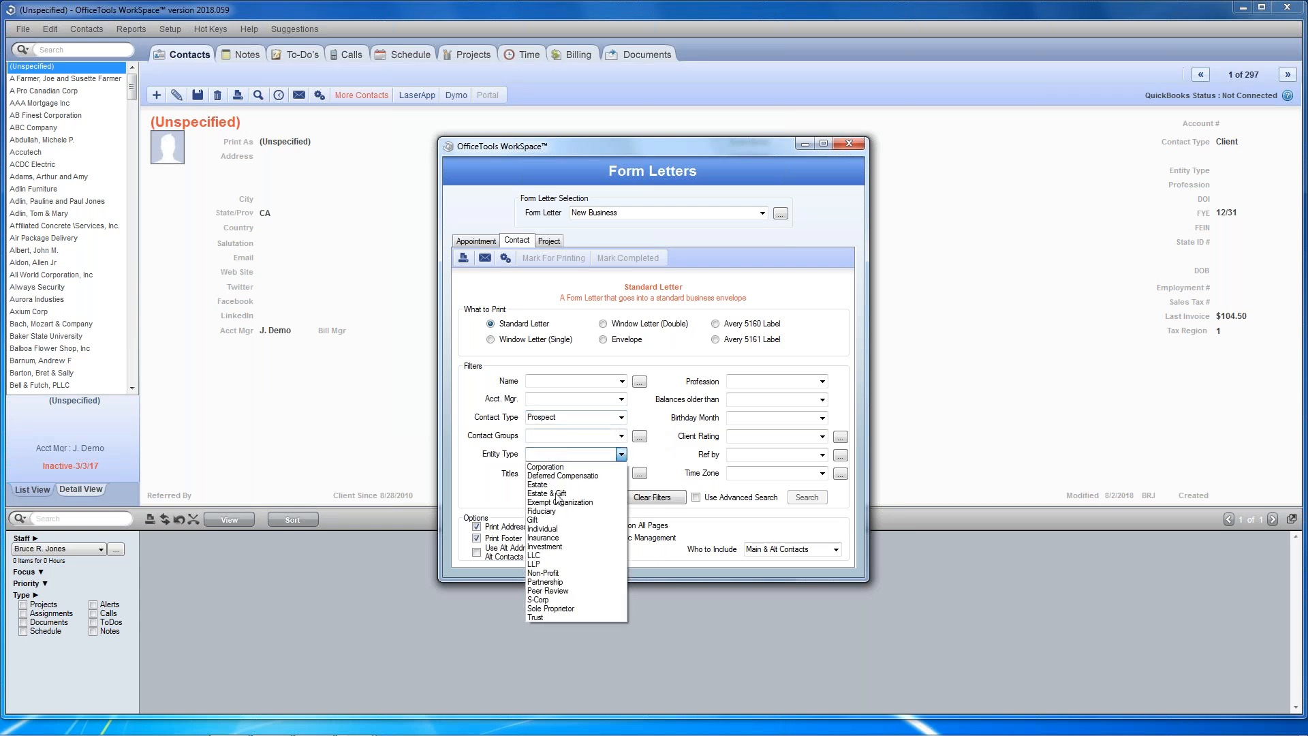
left_click(545, 505)
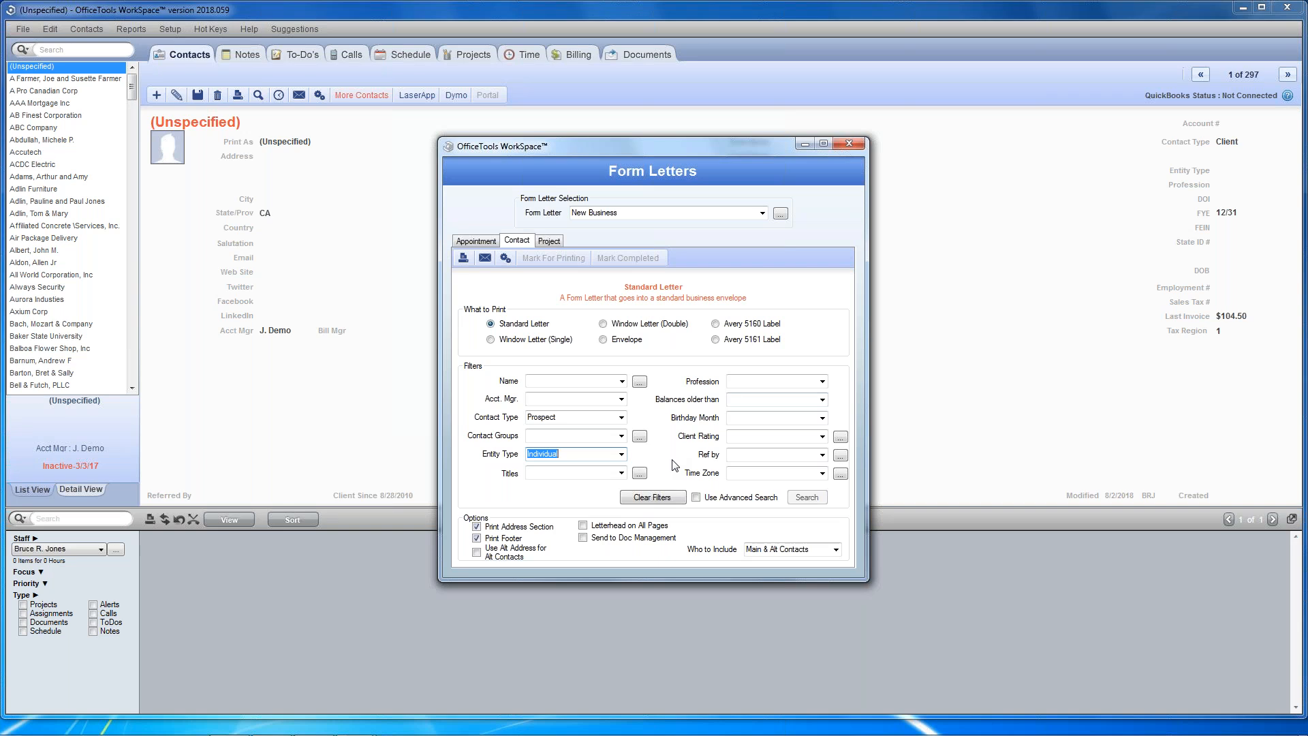
Step: Check the age options for outstanding balances, and review the chosen form letter, contact type and entity type
left_click(777, 402)
left_click(822, 400)
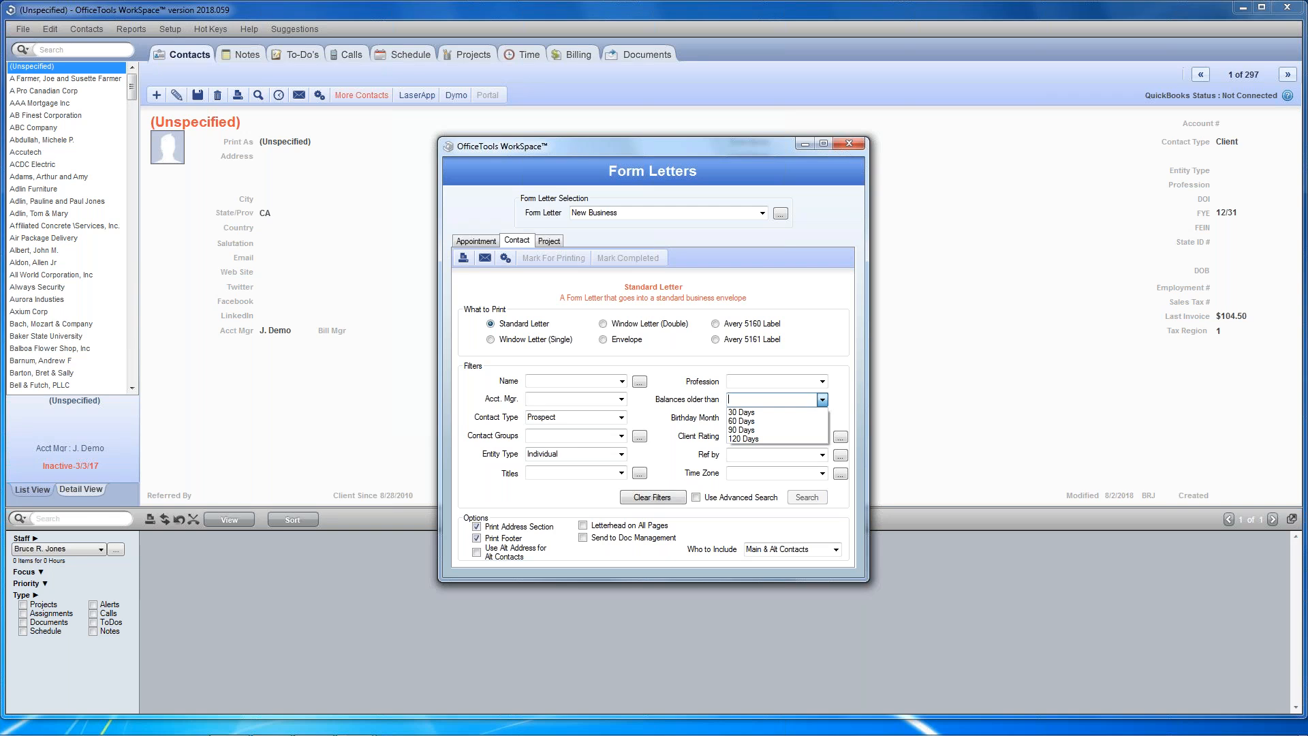
left_click(719, 425)
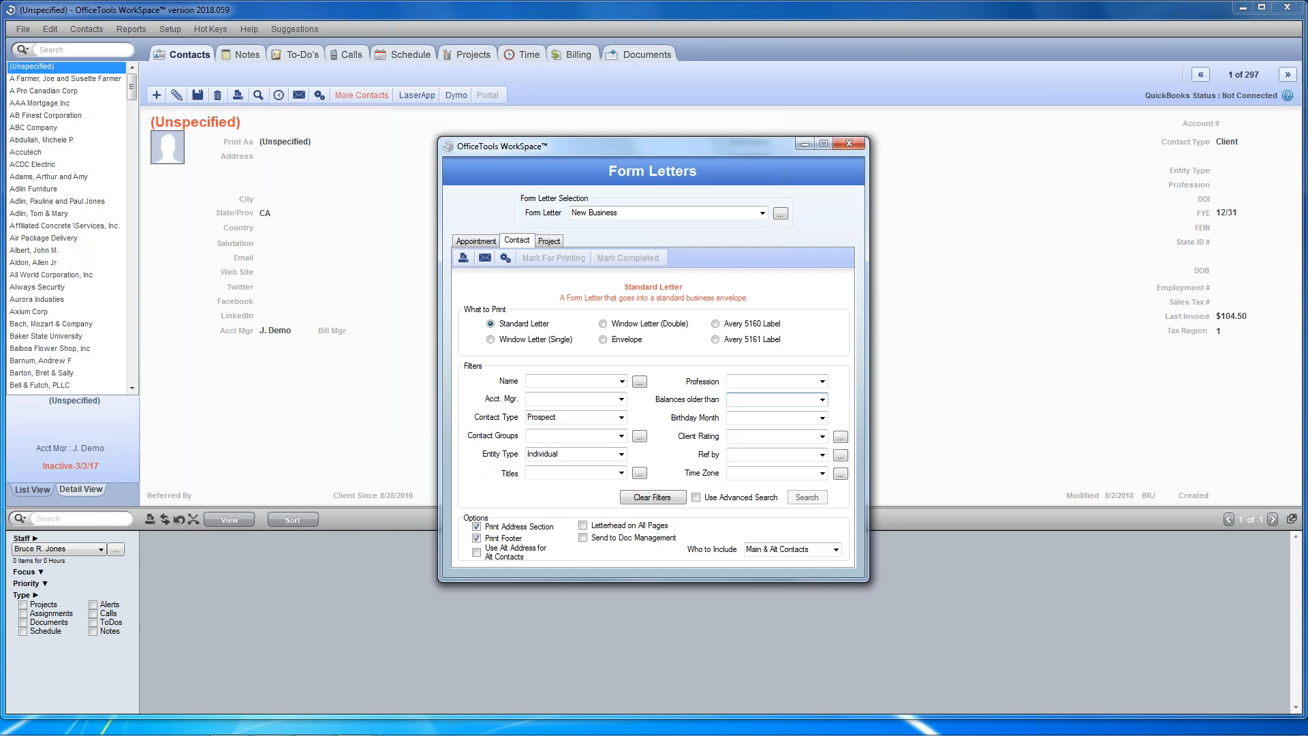
left_click(639, 213)
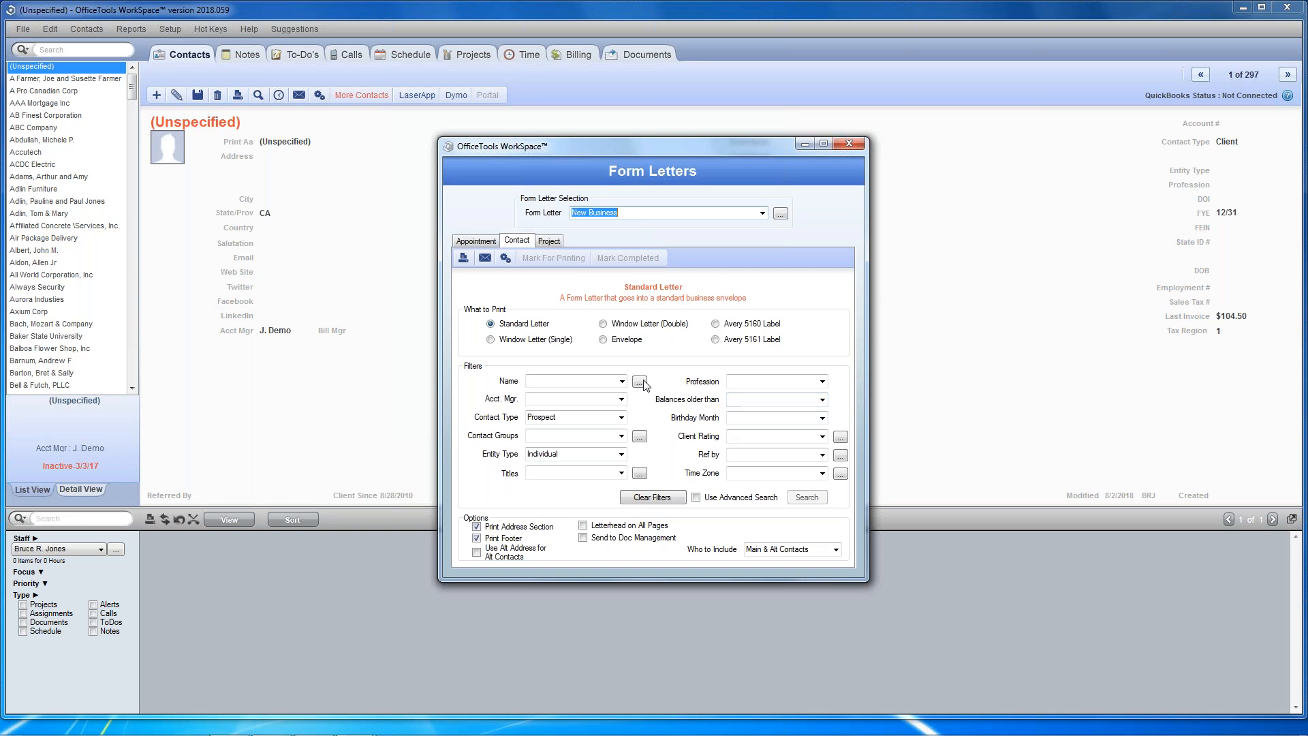
left_click(606, 418)
left_click(599, 455)
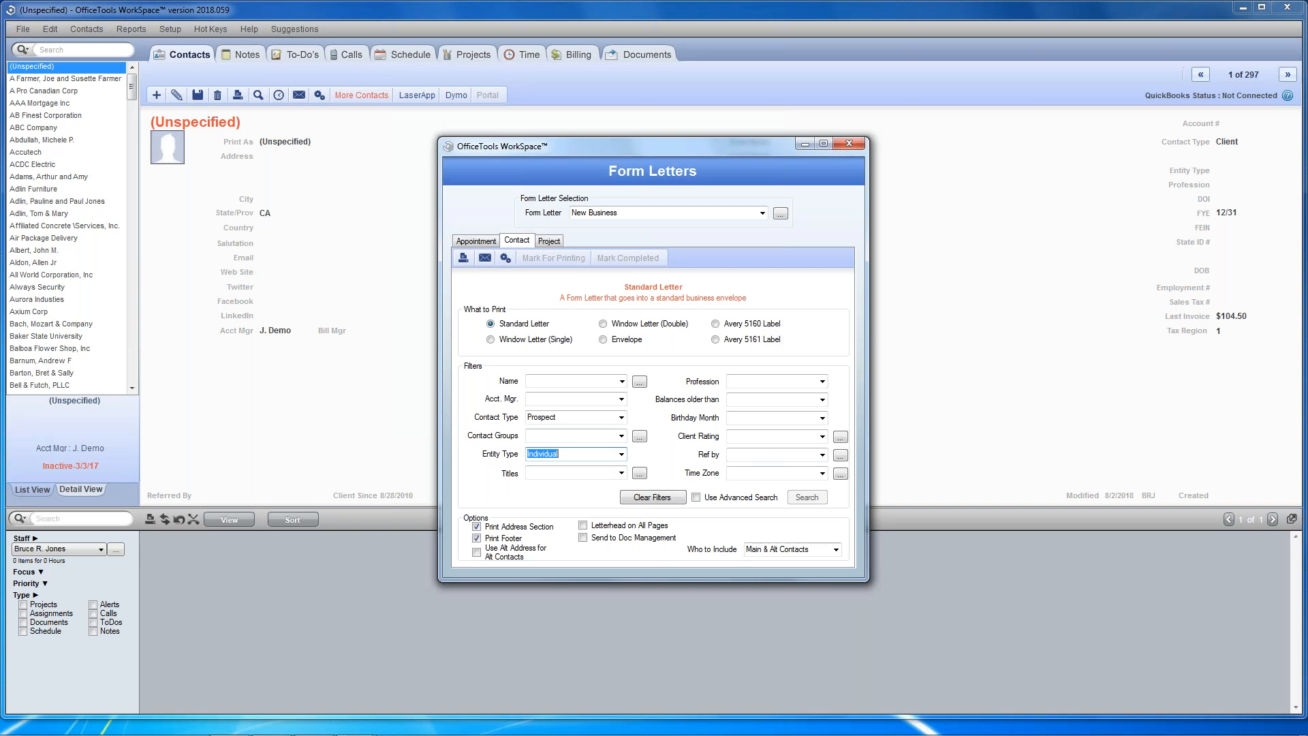
Step: Review the New Business letter's text in the letter editor, and close the form letters windows
left_click(486, 257)
left_click(683, 214)
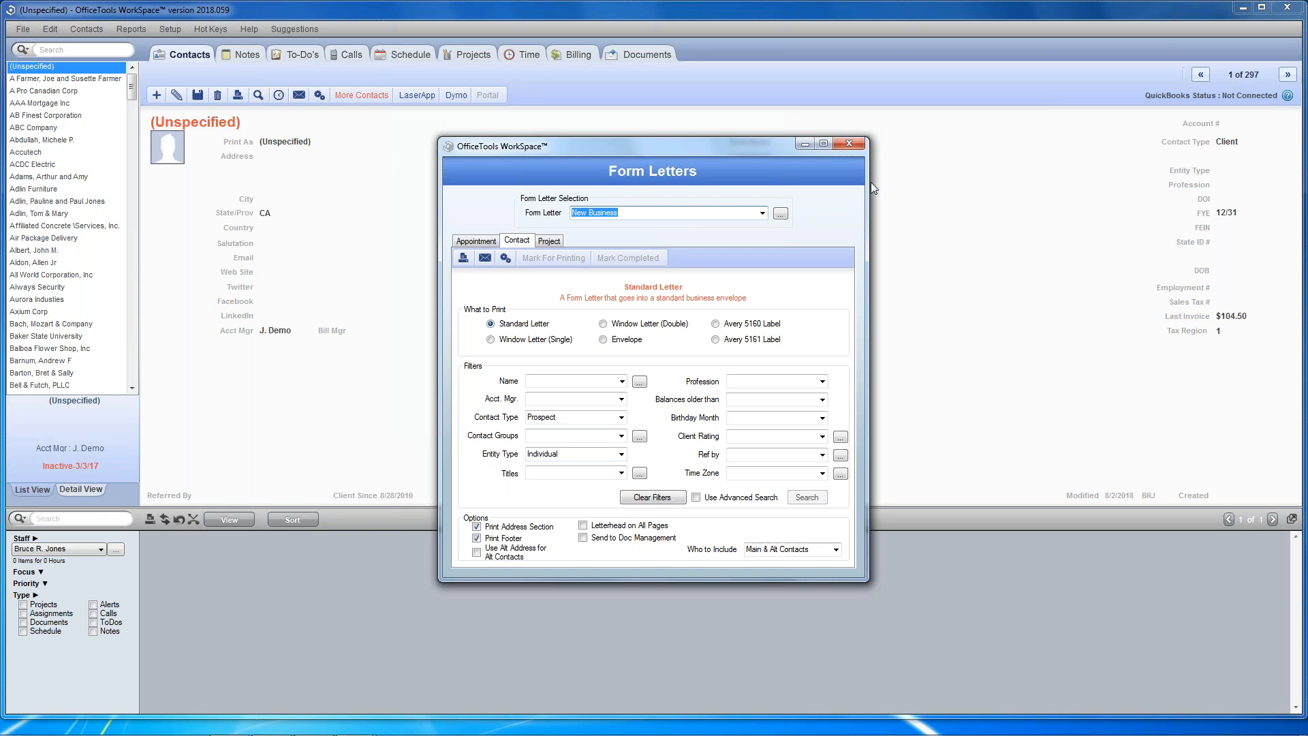
left_click(780, 215)
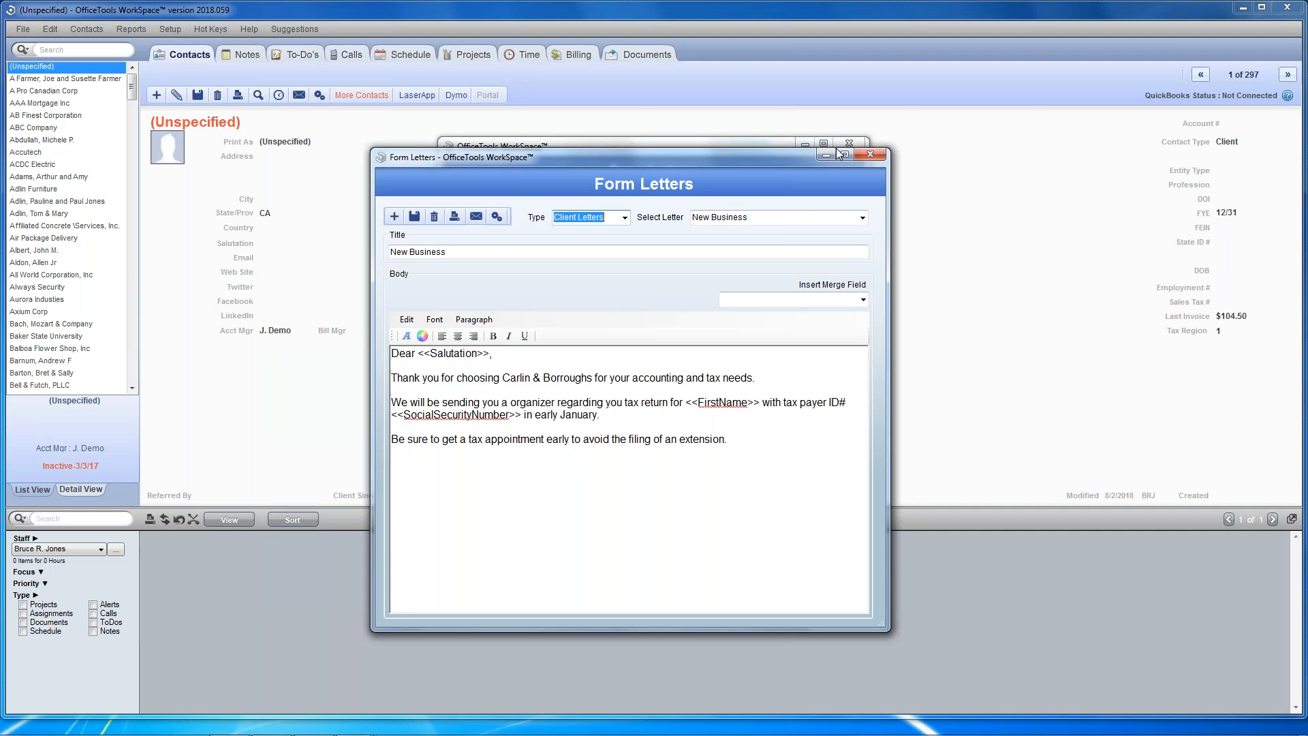
left_click(867, 156)
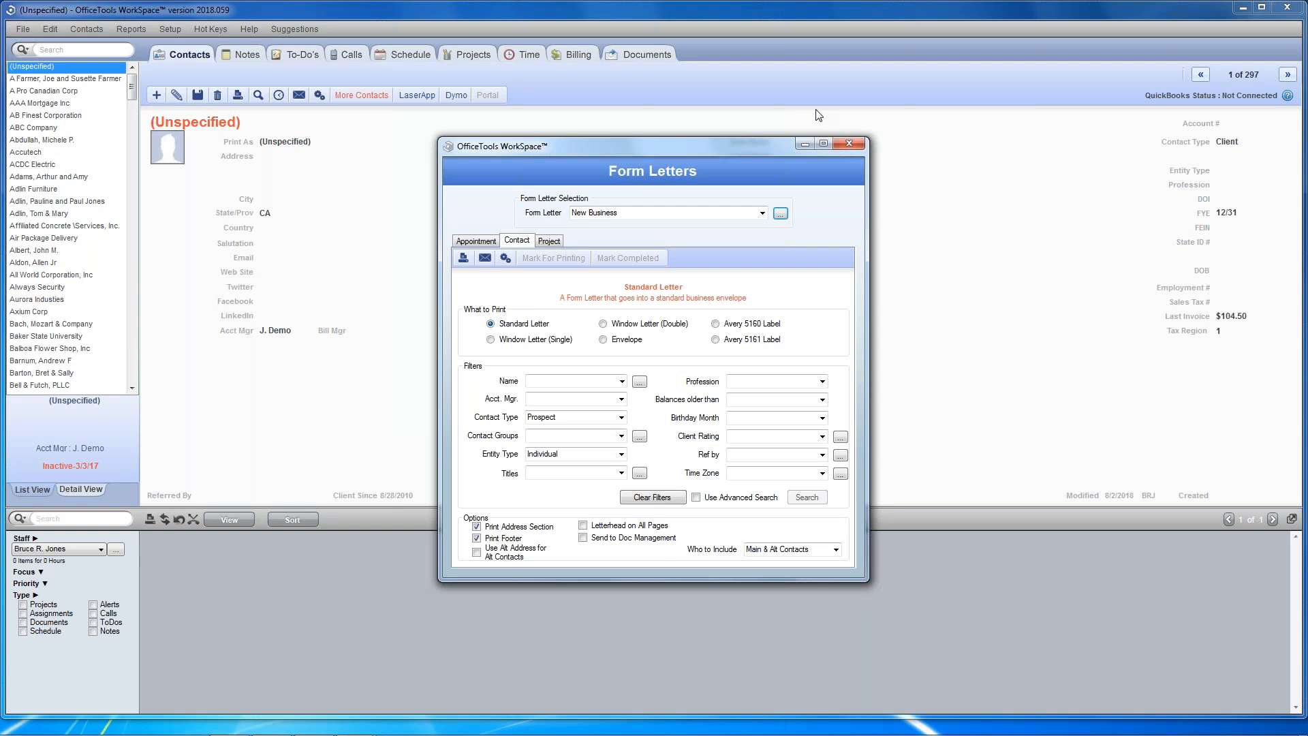
left_click(849, 143)
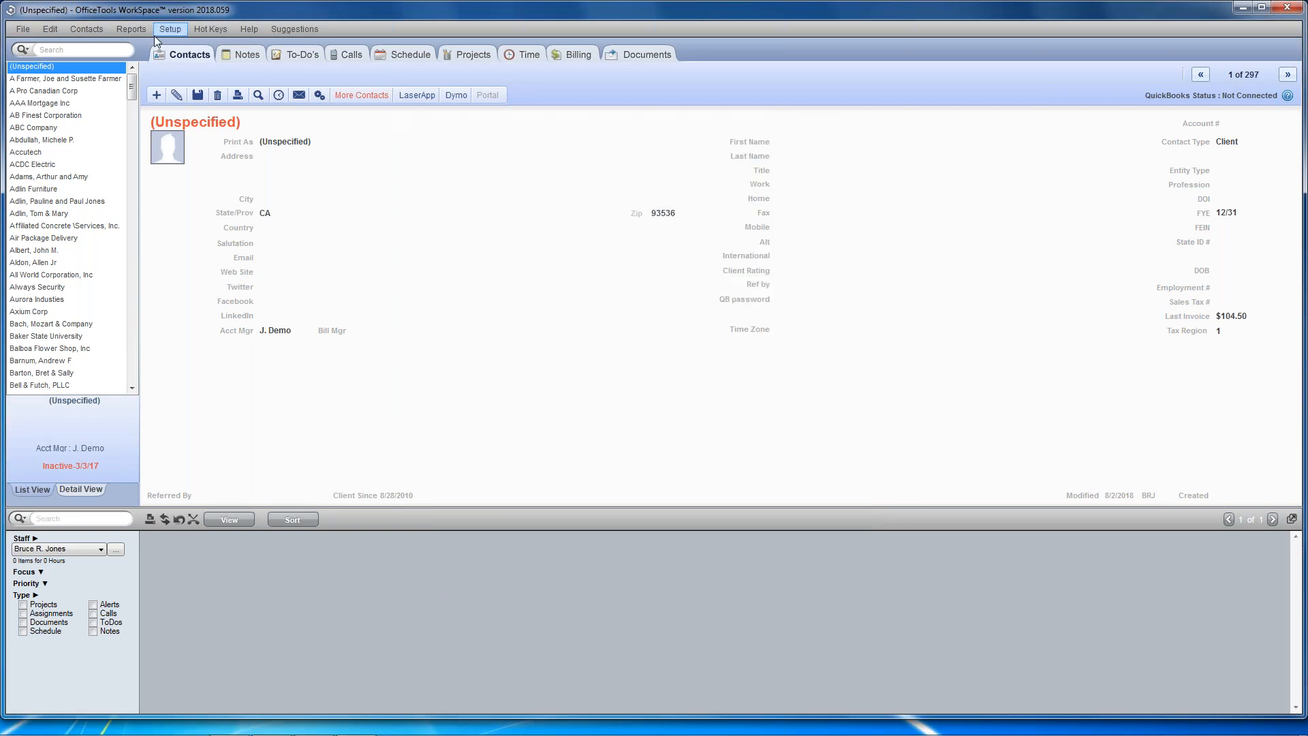
Step: Examine the contact groups filter available in the billing, project and contact reports, and close the reports window
left_click(131, 29)
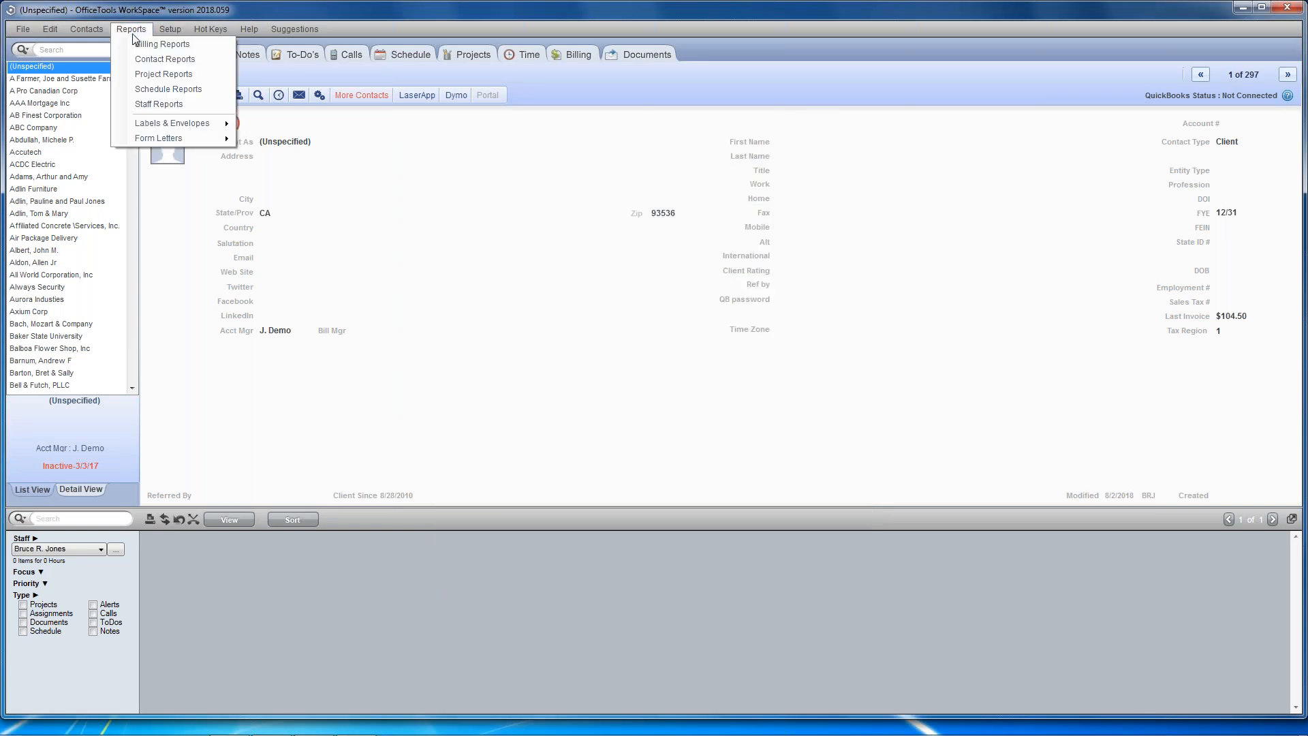
left_click(202, 76)
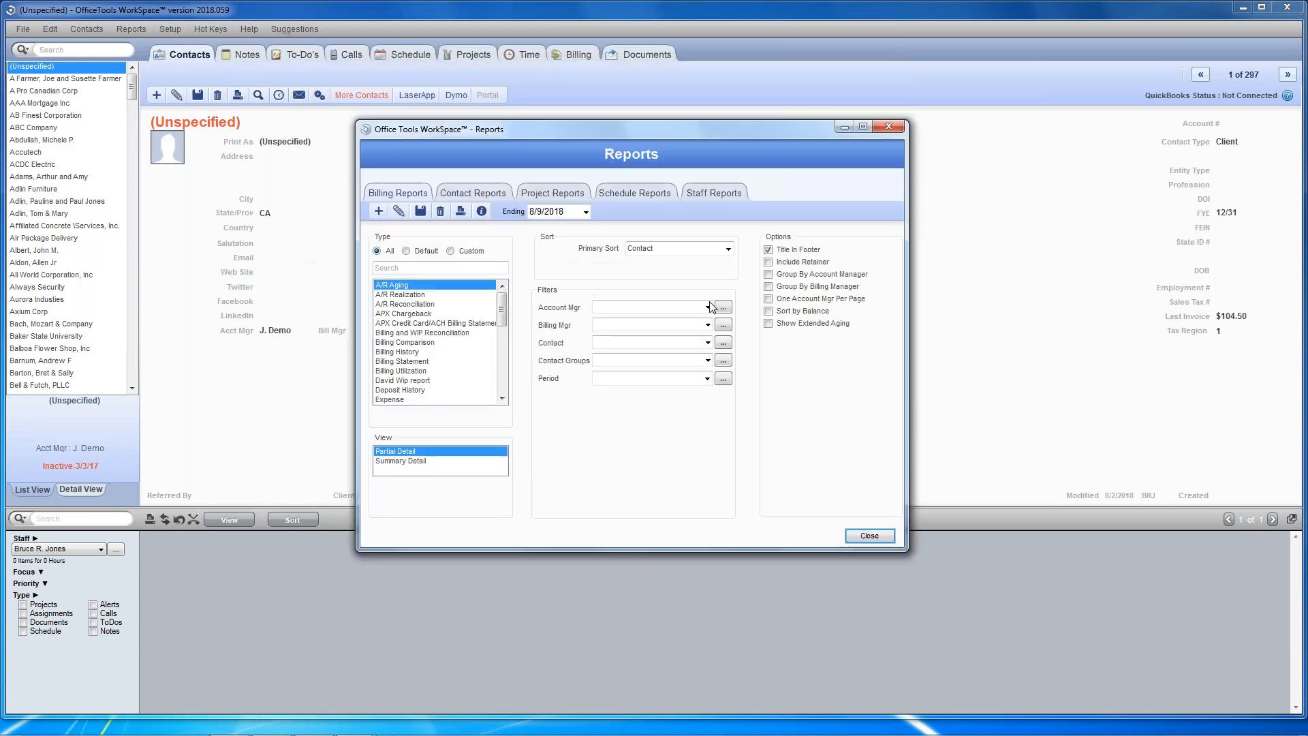
left_click(624, 378)
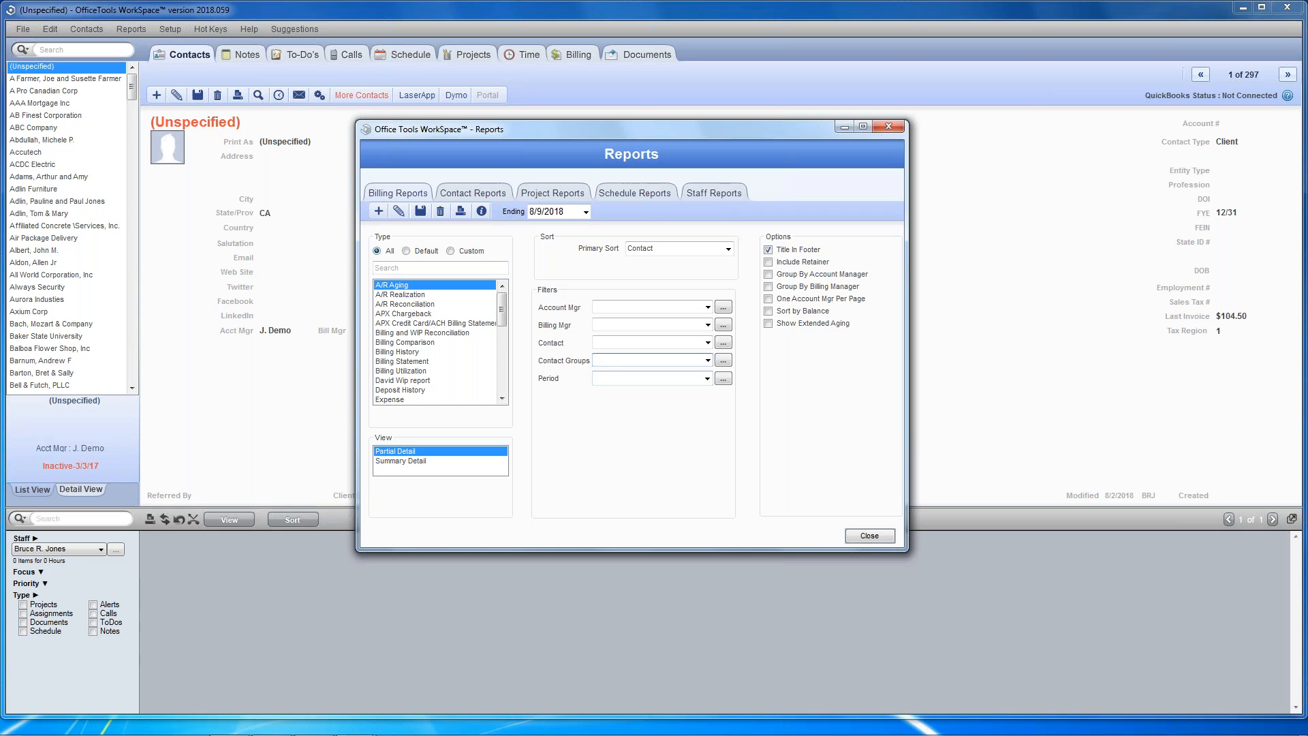
left_click(709, 361)
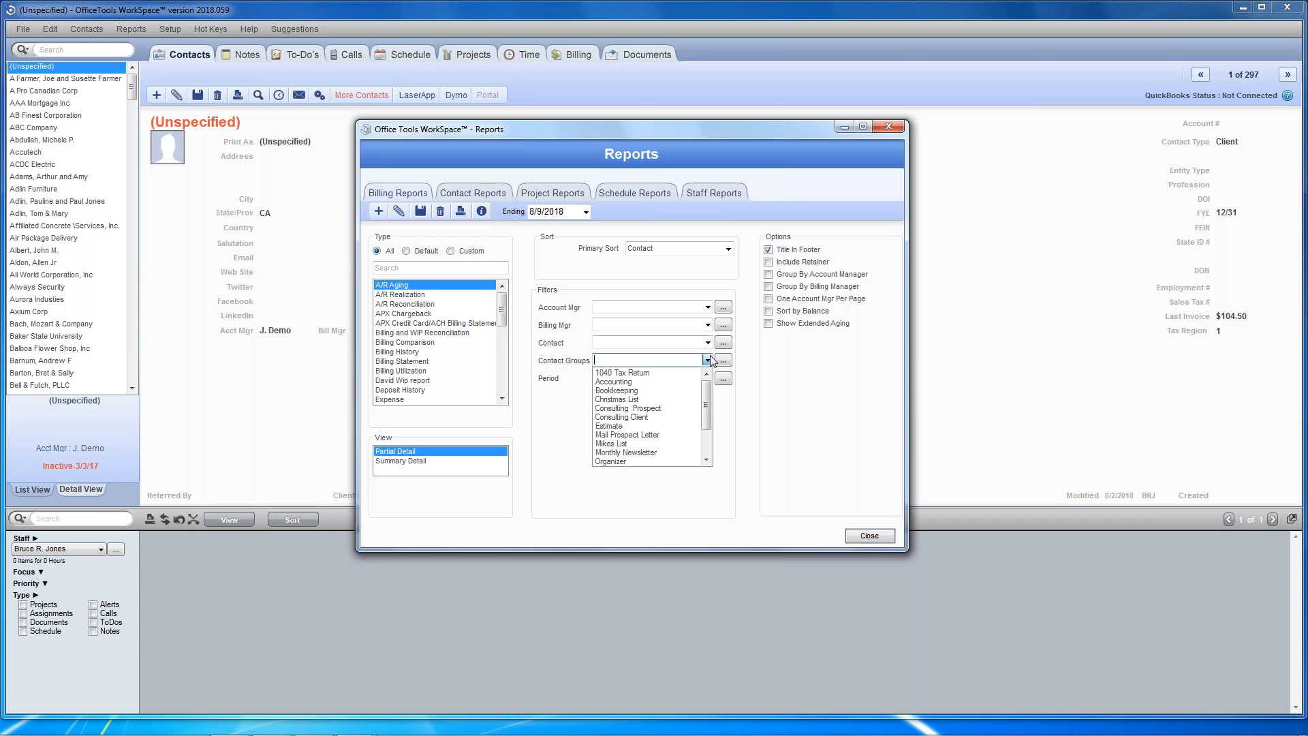
left_click(554, 190)
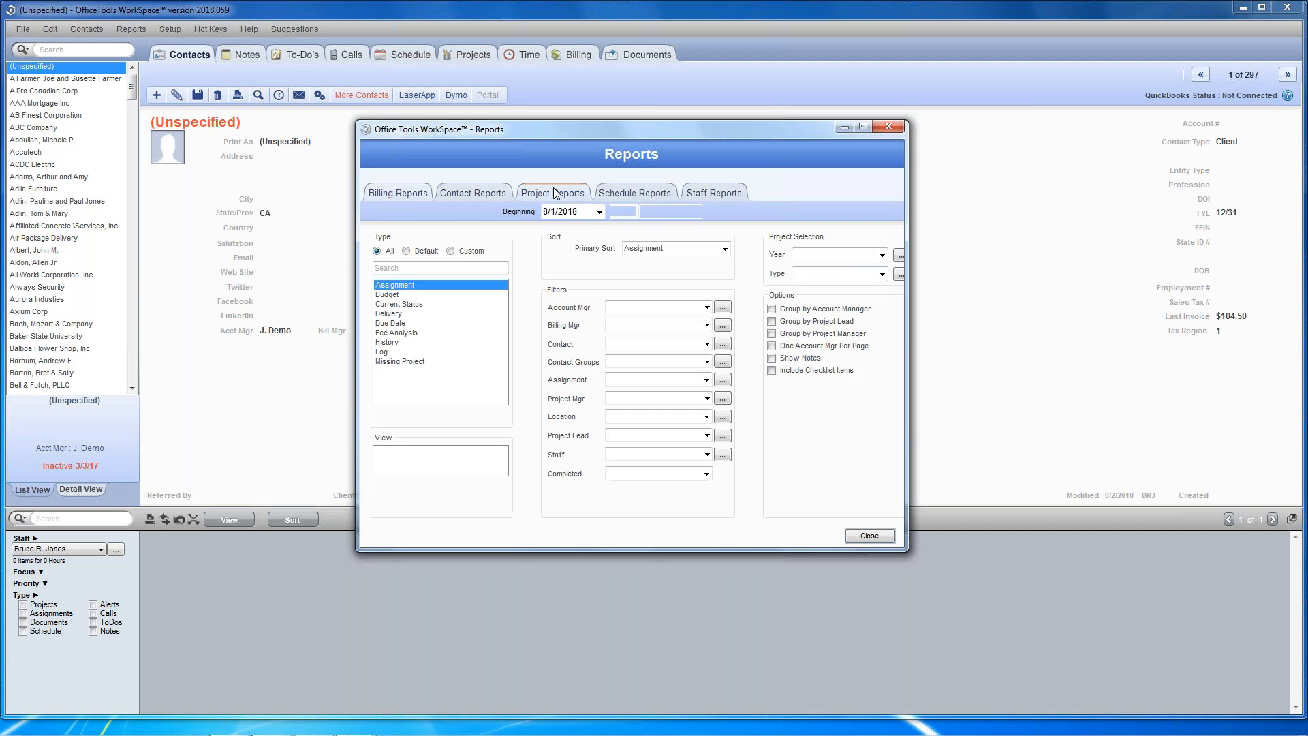
left_click(639, 360)
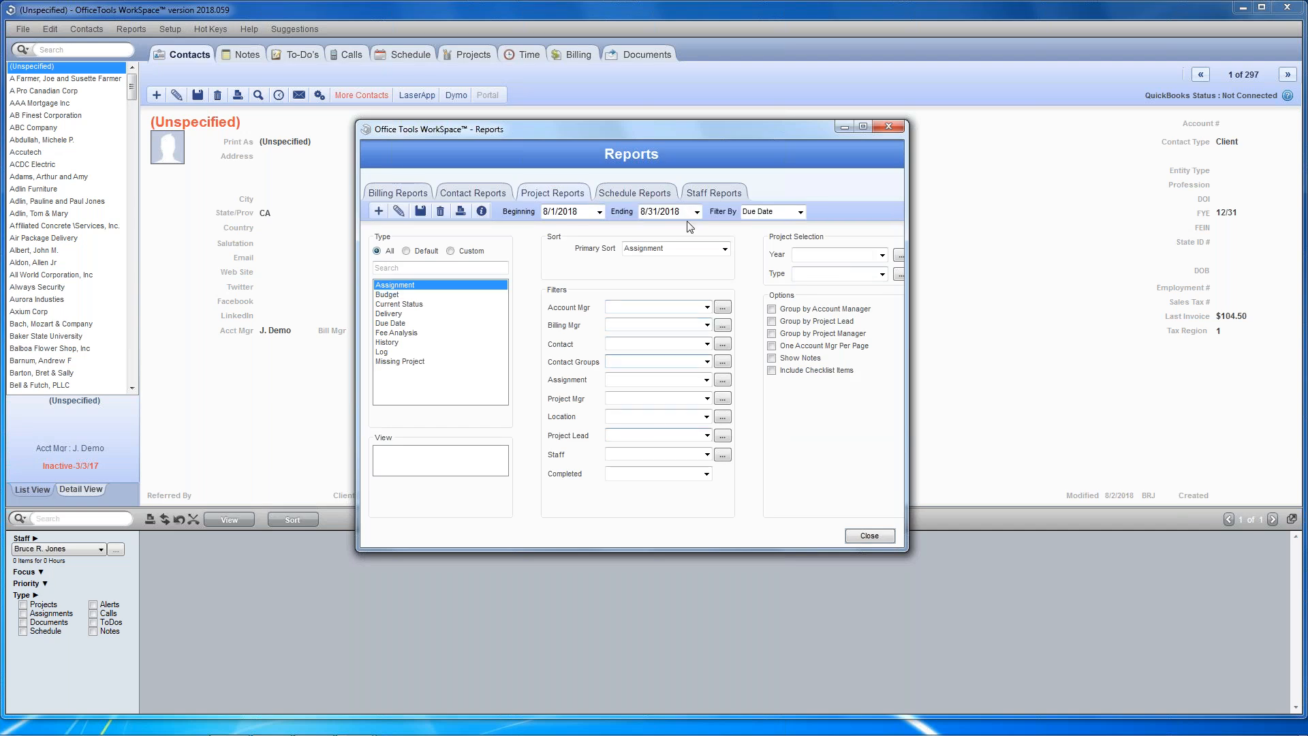
left_click(496, 194)
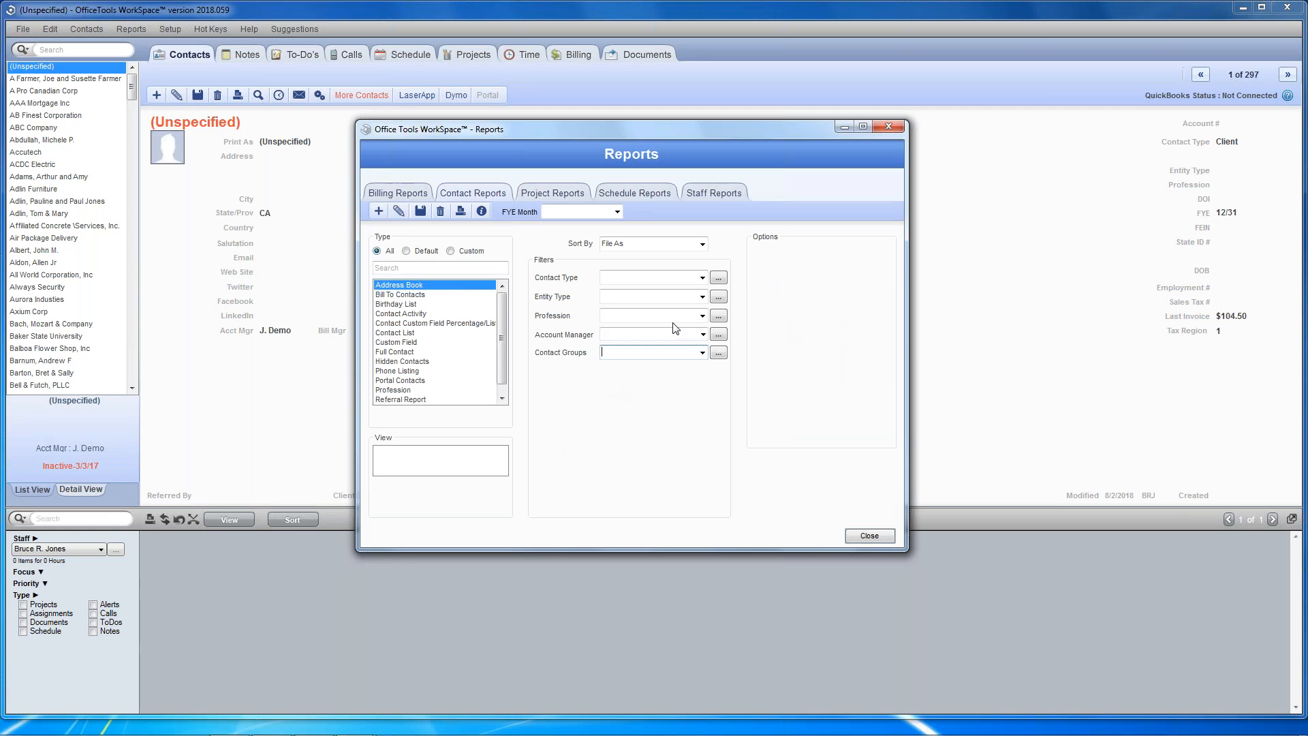
left_click(889, 128)
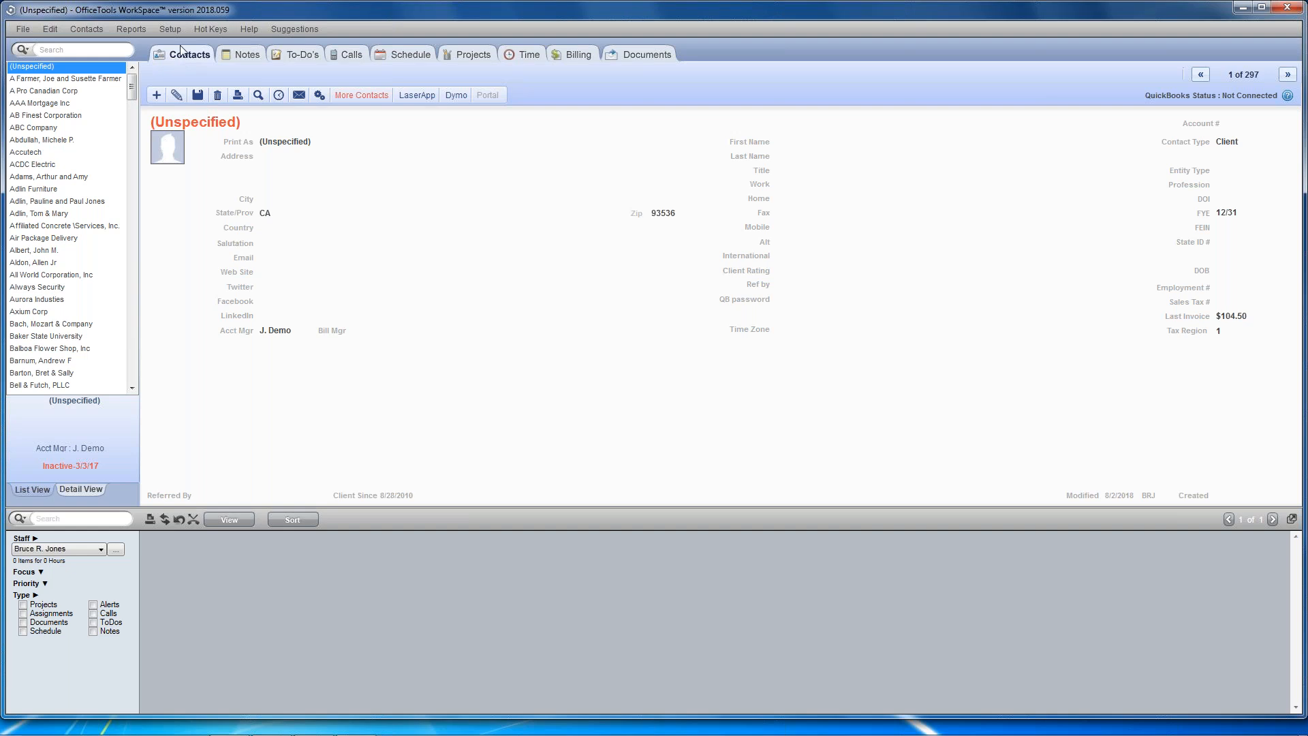
Step: Open the contact groups of the (Unspecified) contact and bring up the window for defining contact groups
left_click(319, 95)
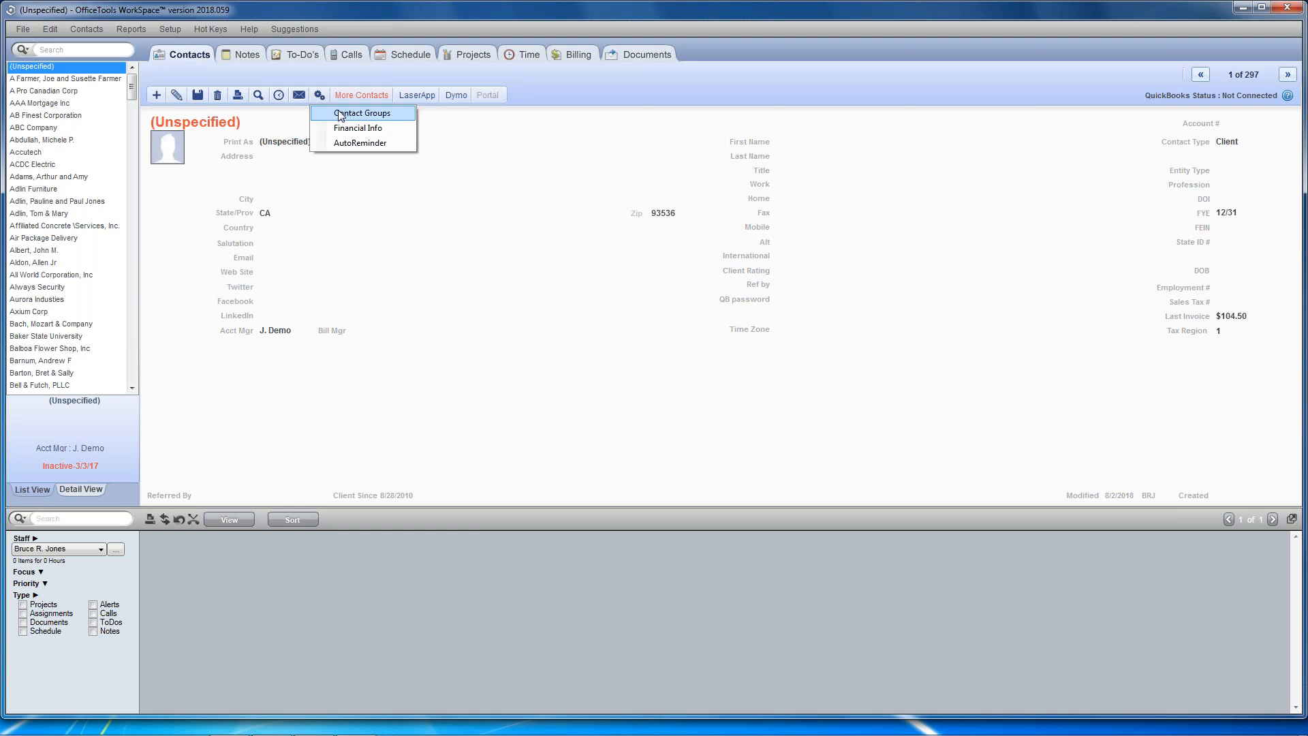
left_click(341, 116)
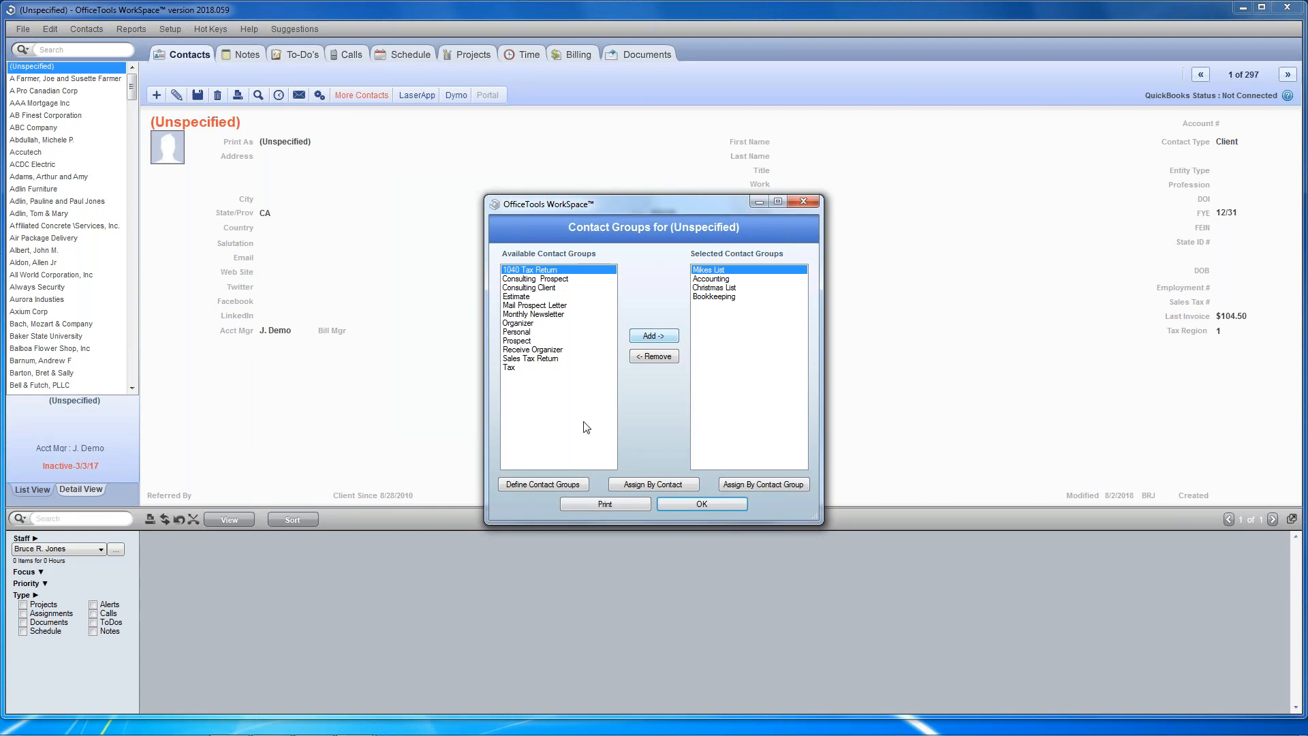
left_click(530, 488)
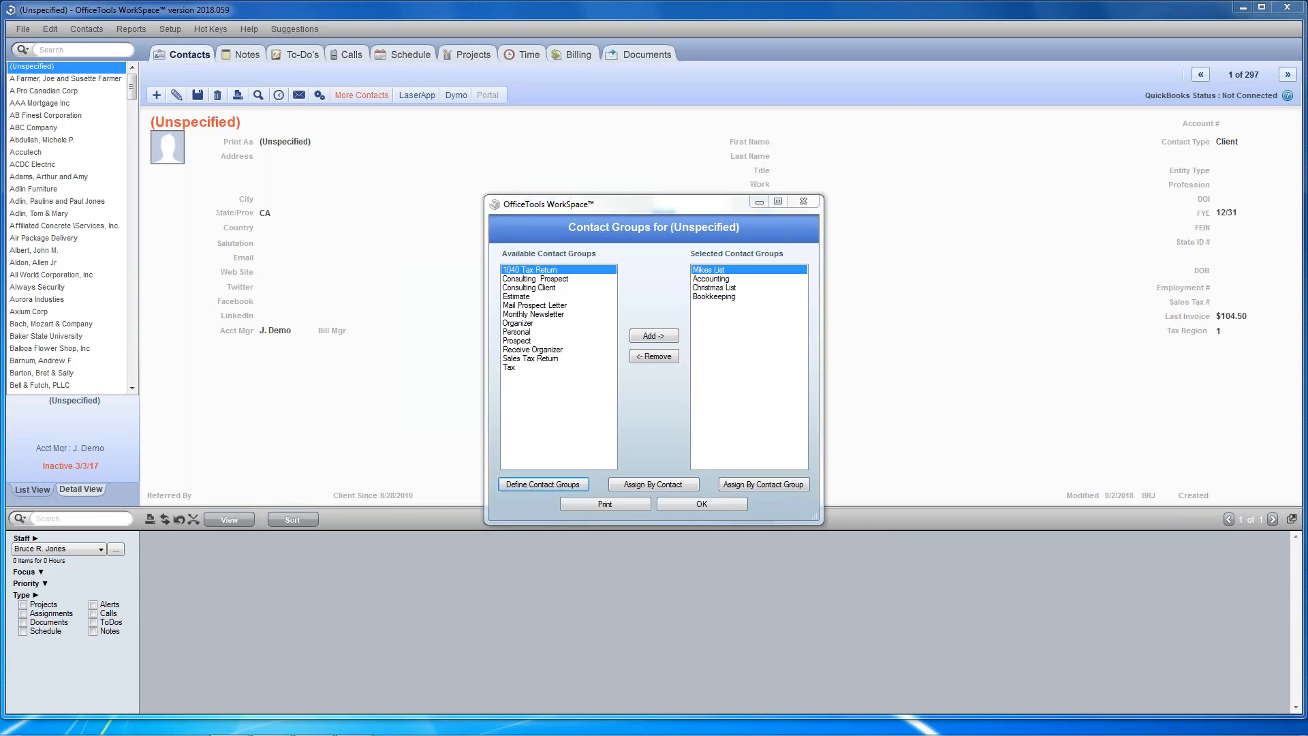
left_click_drag(616, 99, 634, 60)
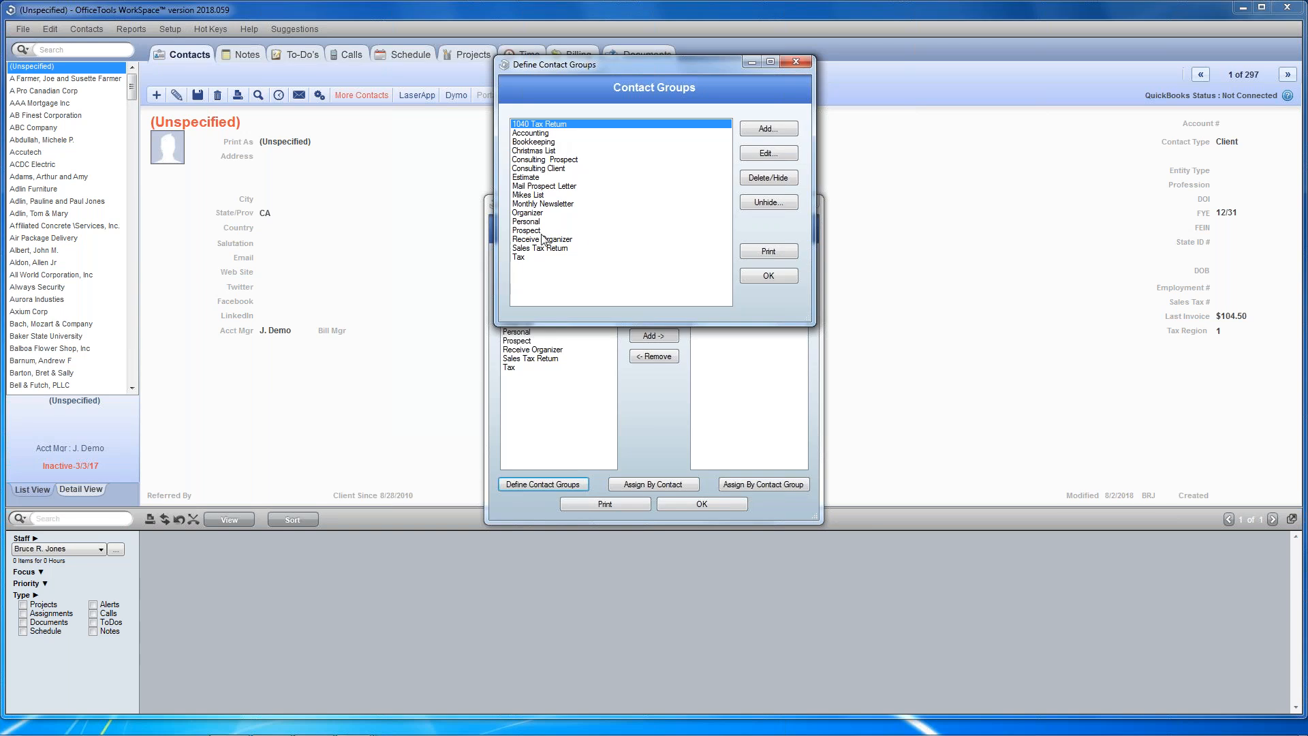
Step: Add a new contact group named Holiday Letter
left_click(777, 132)
type("J")
key("BackSpace")
type("Holiday Letter")
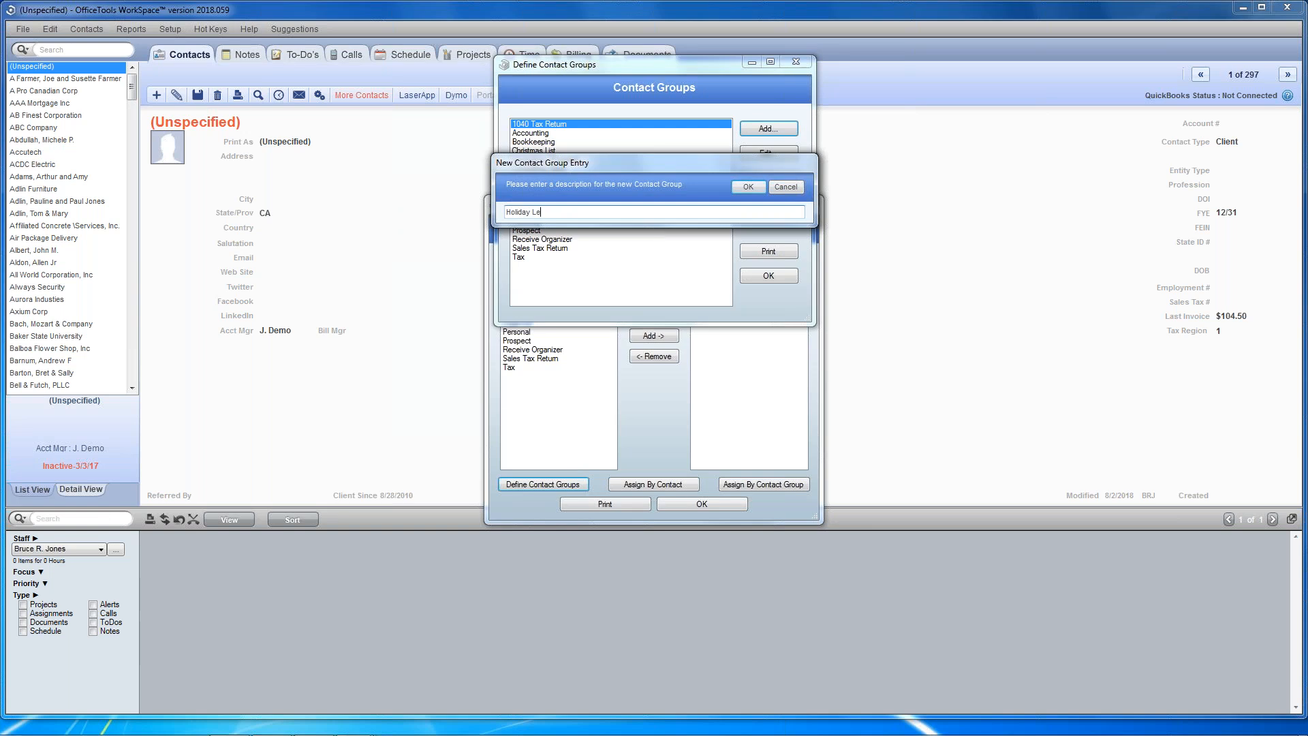
left_click(737, 187)
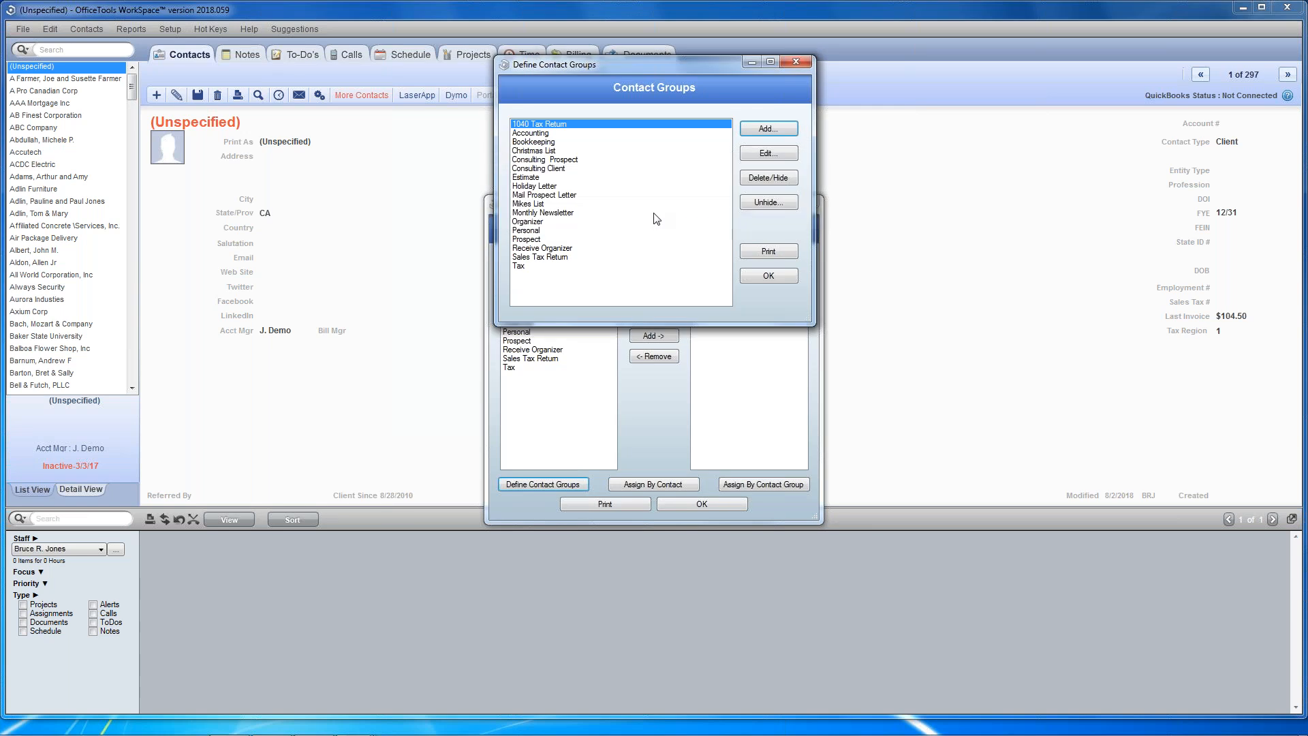
left_click(546, 189)
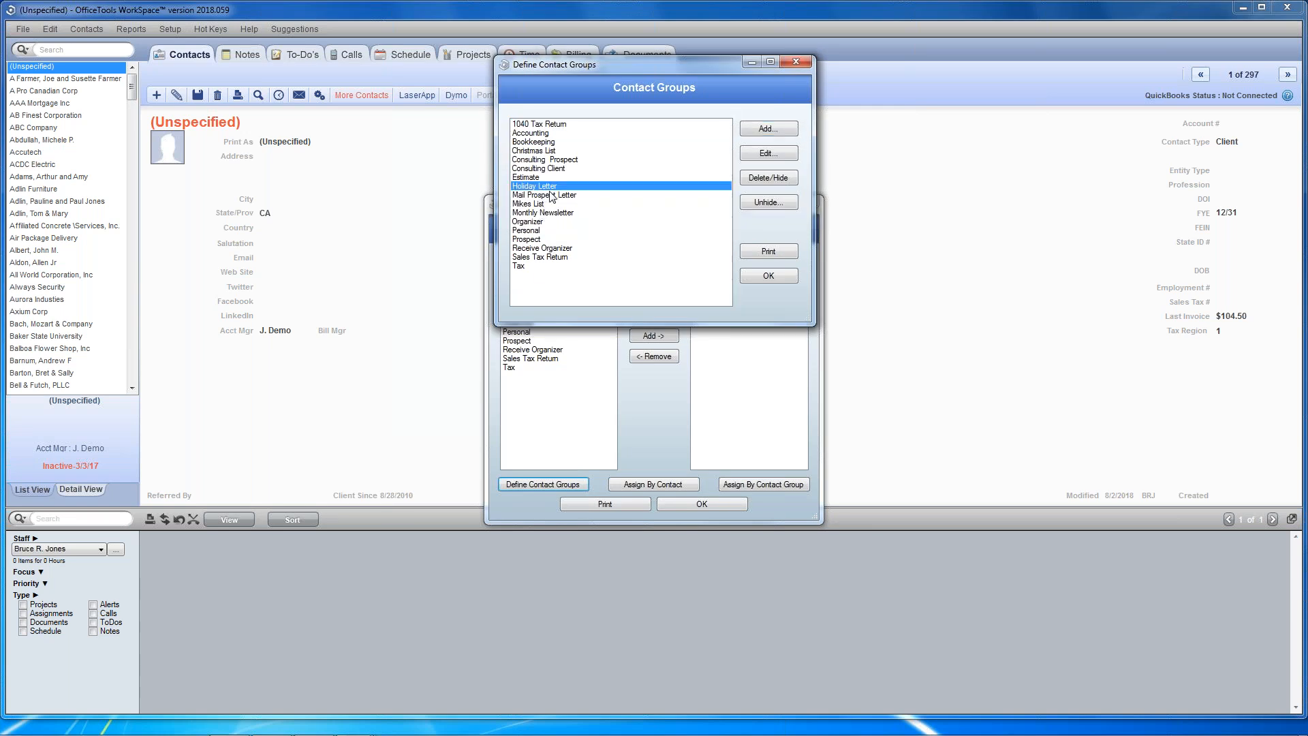
Step: Add a new contact group named New Jersey Sales Tax, and close the group definitions
left_click(763, 129)
type("New ")
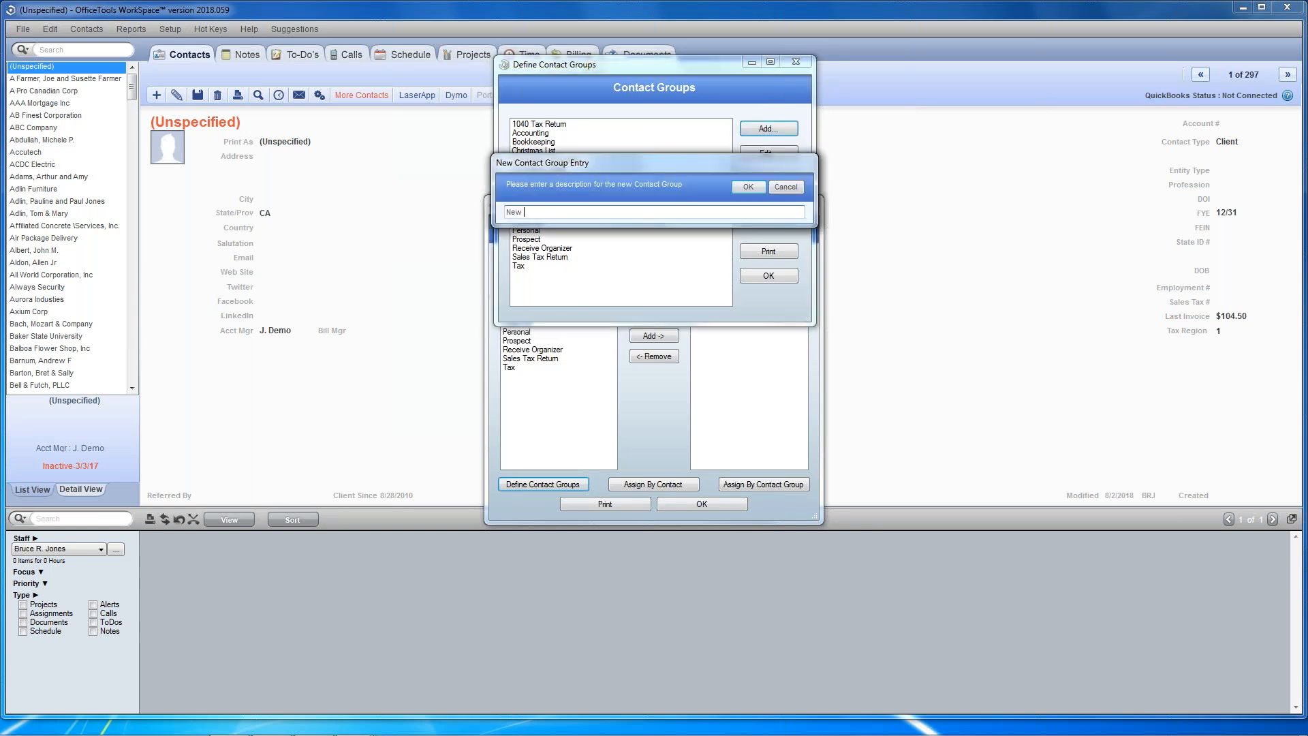
type("Jersay")
key("BackSpace")
type("y Salkes")
key("BackSpace")
key("BackSpace")
key("BackSpace")
type("es Tax")
key("Return")
left_click(566, 221)
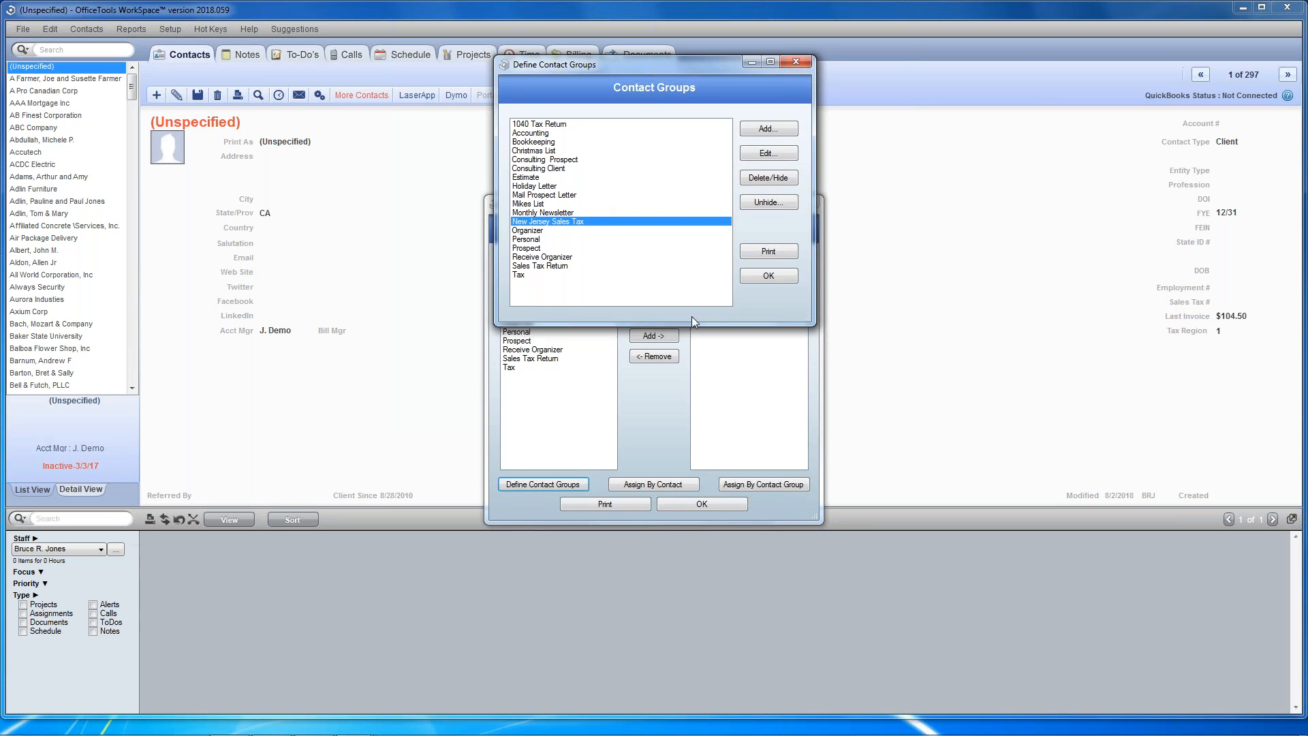
left_click(756, 280)
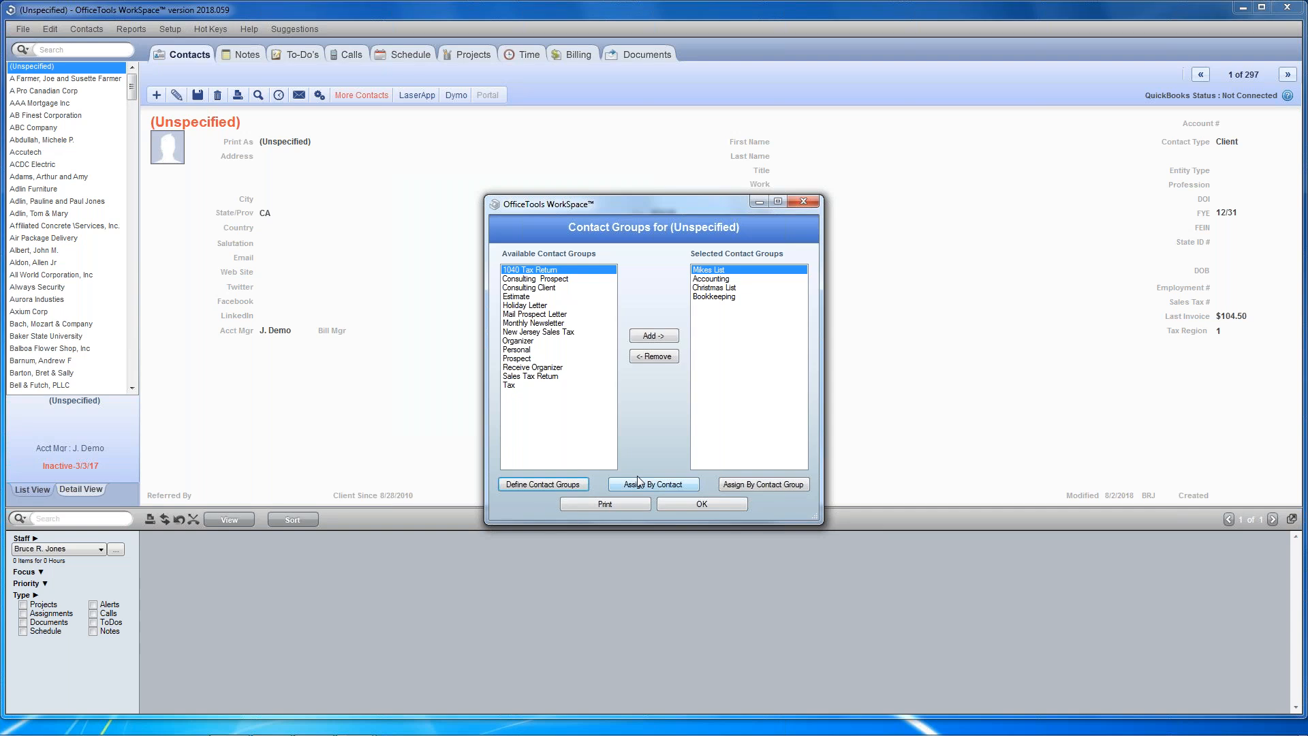
Step: Open contact assignment by contact group and assign four individual main contacts with surnames starting with A to the 1040 Tax Return group
left_click(772, 481)
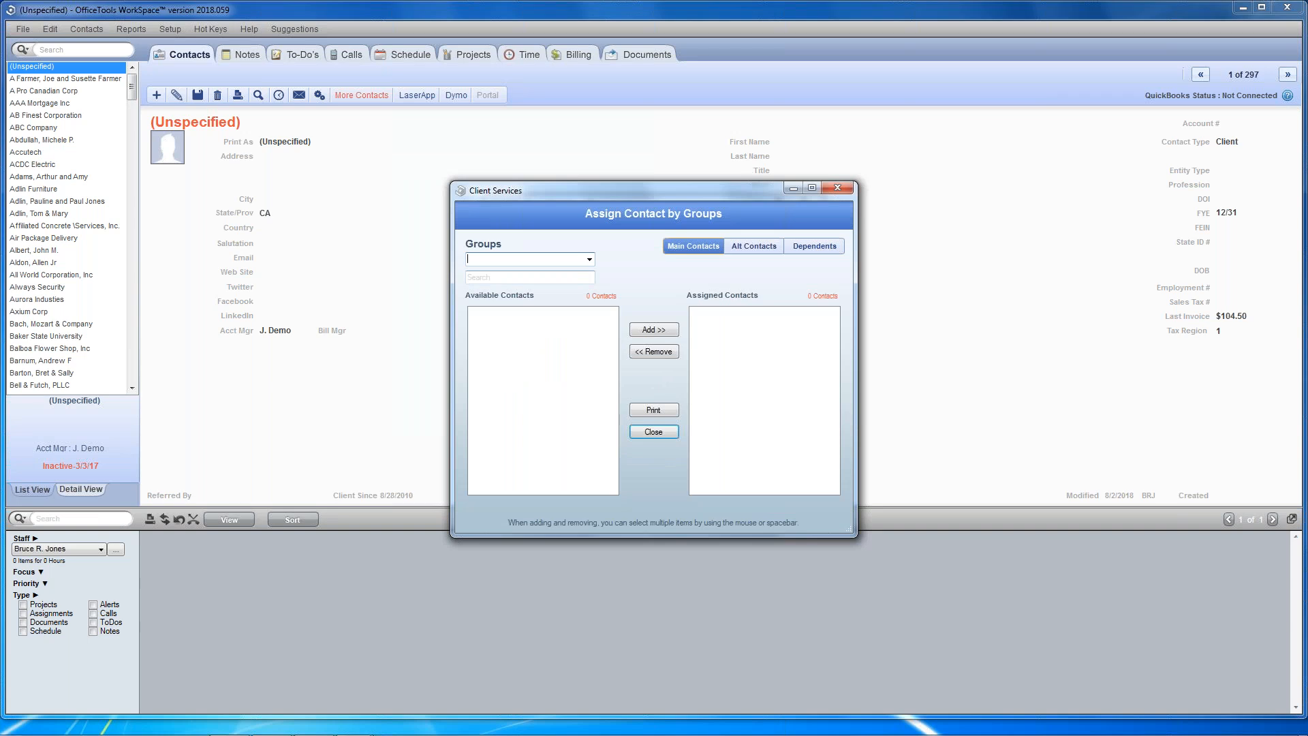
left_click(590, 259)
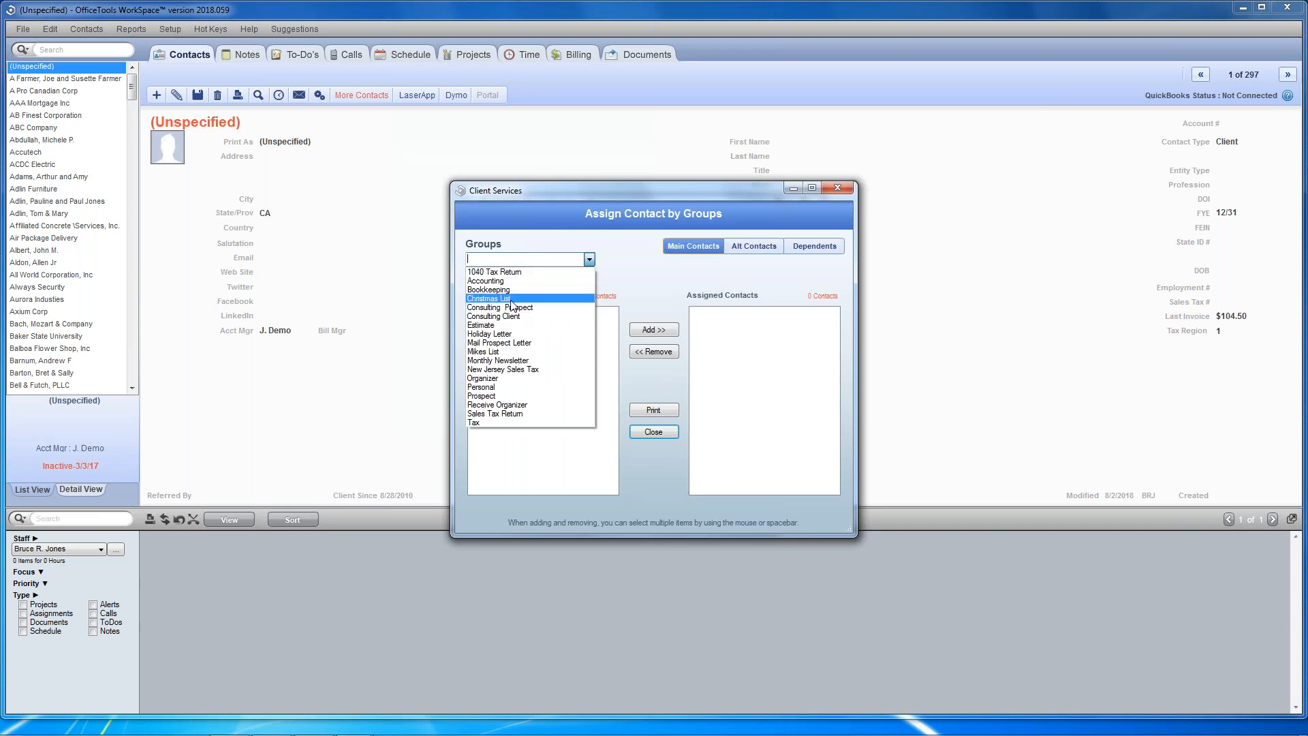
left_click(509, 272)
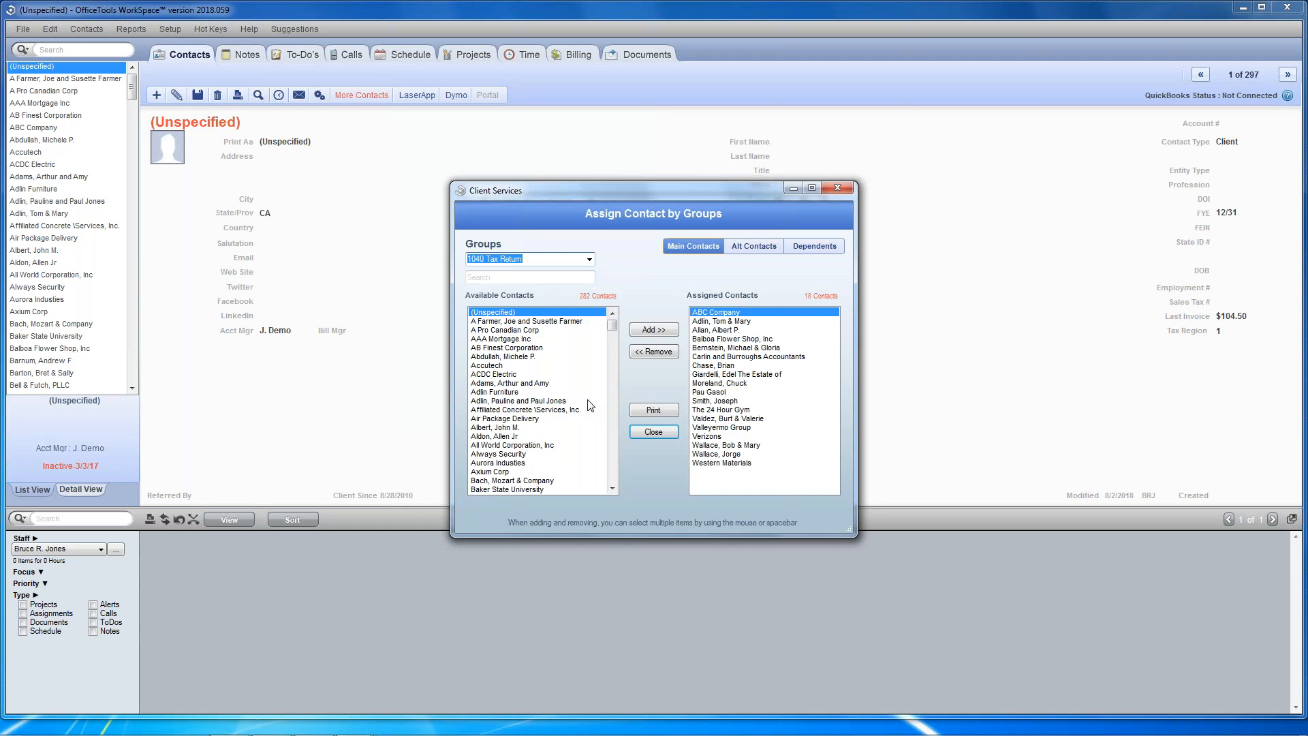
double_click(566, 357)
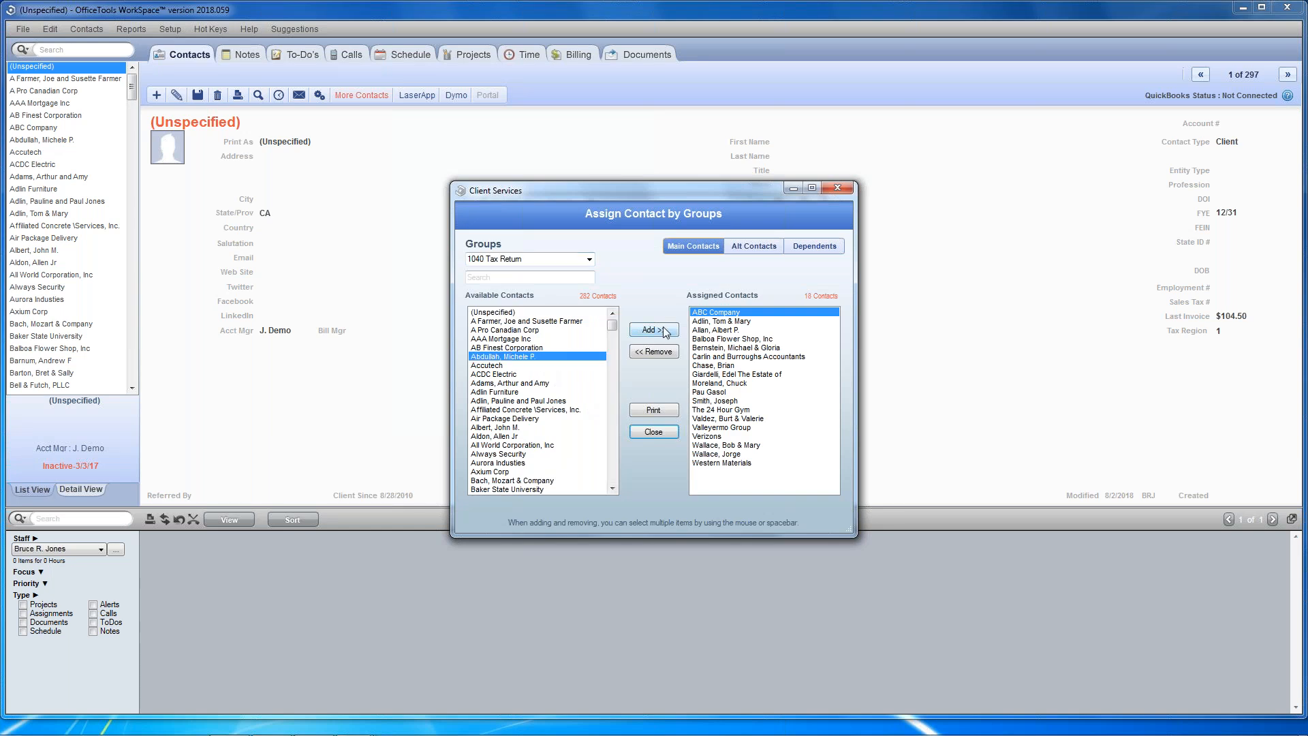
left_click(519, 374)
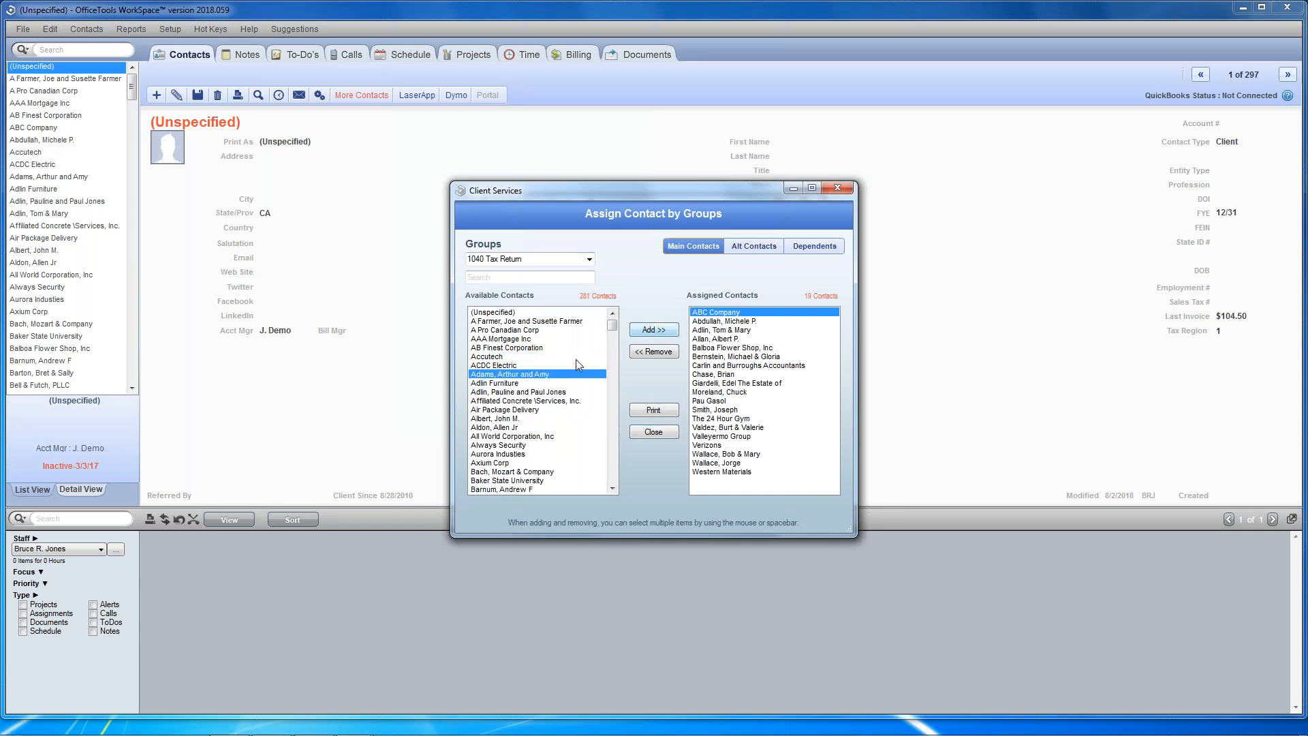
left_click(653, 329)
left_click(526, 411)
left_click(653, 329)
left_click(654, 329)
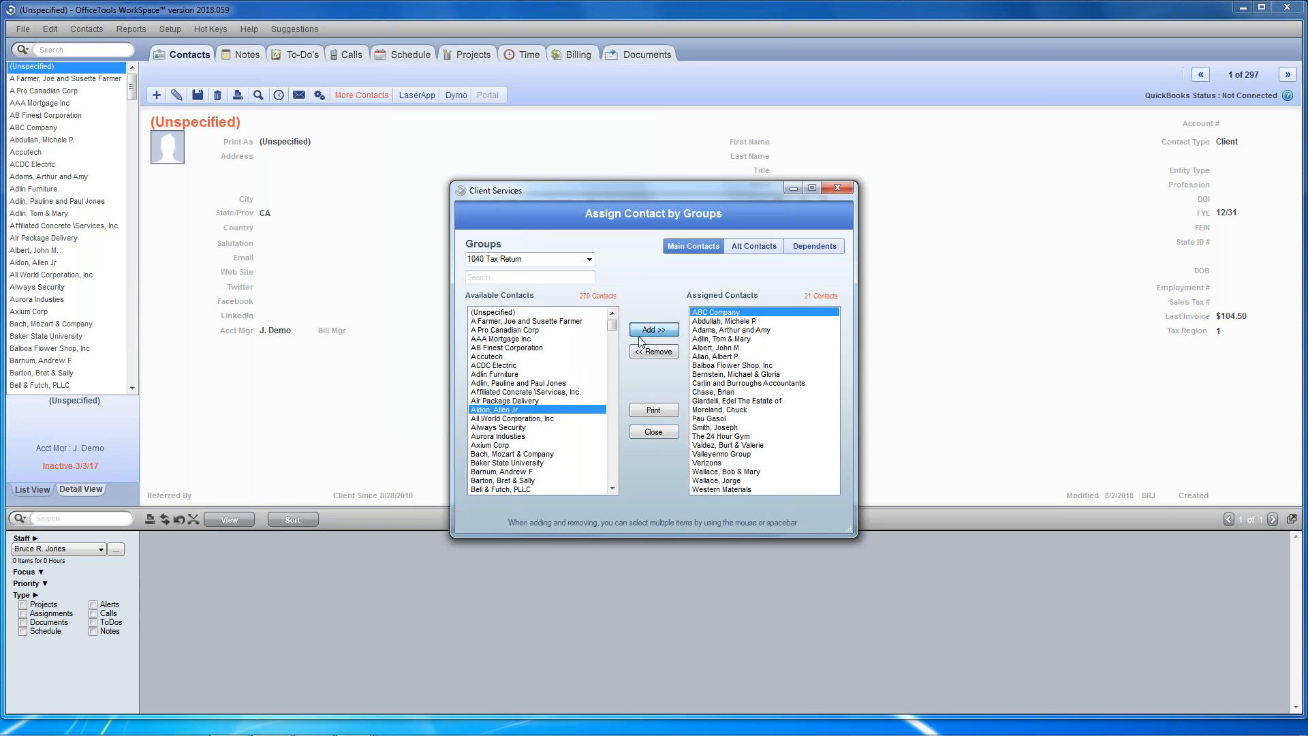
Step: Assign three more individual contacts, listed under B, to the 1040 Tax Return group
left_click(529, 462)
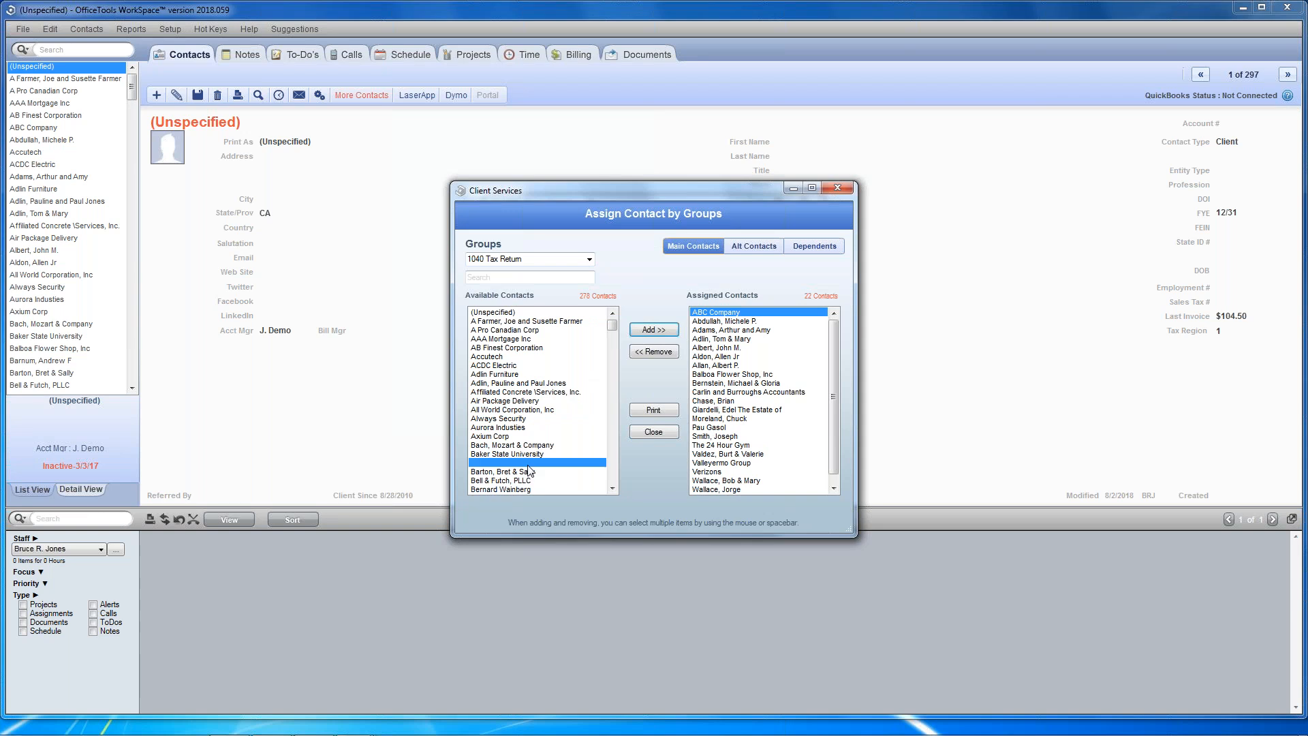
left_click(654, 329)
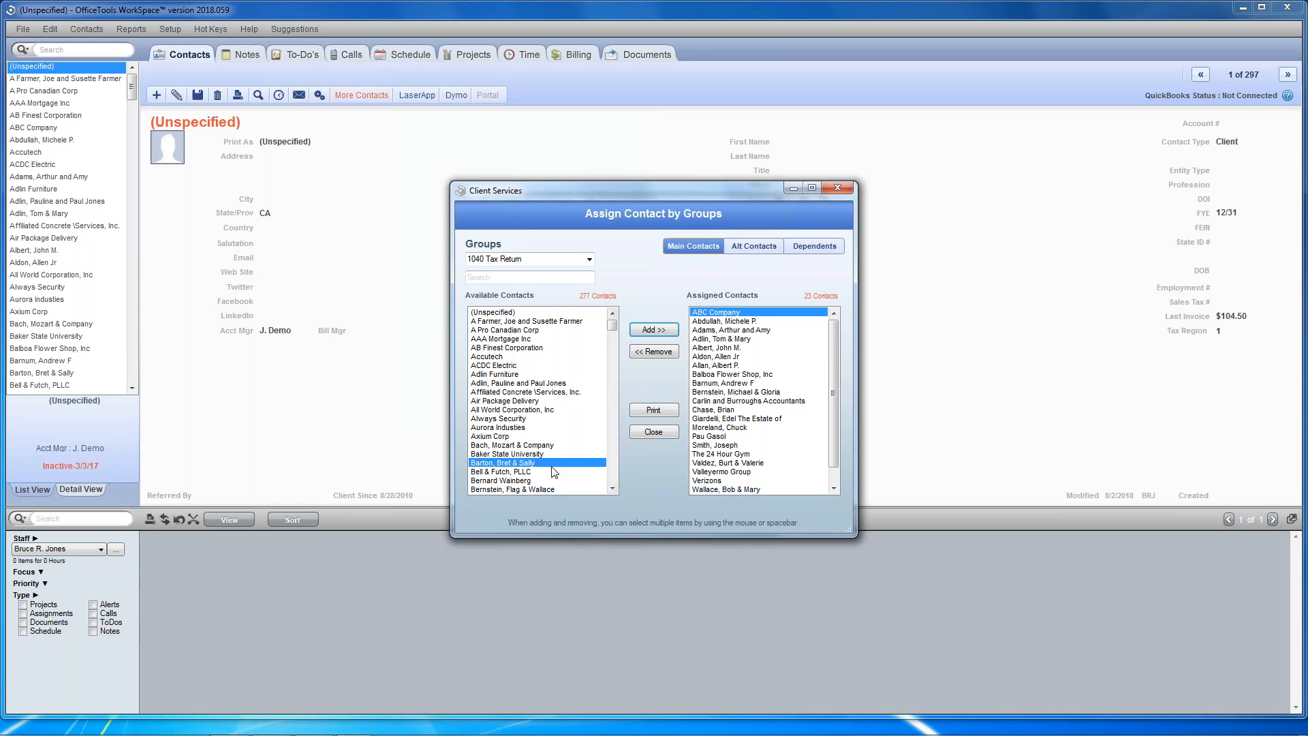
left_click(654, 329)
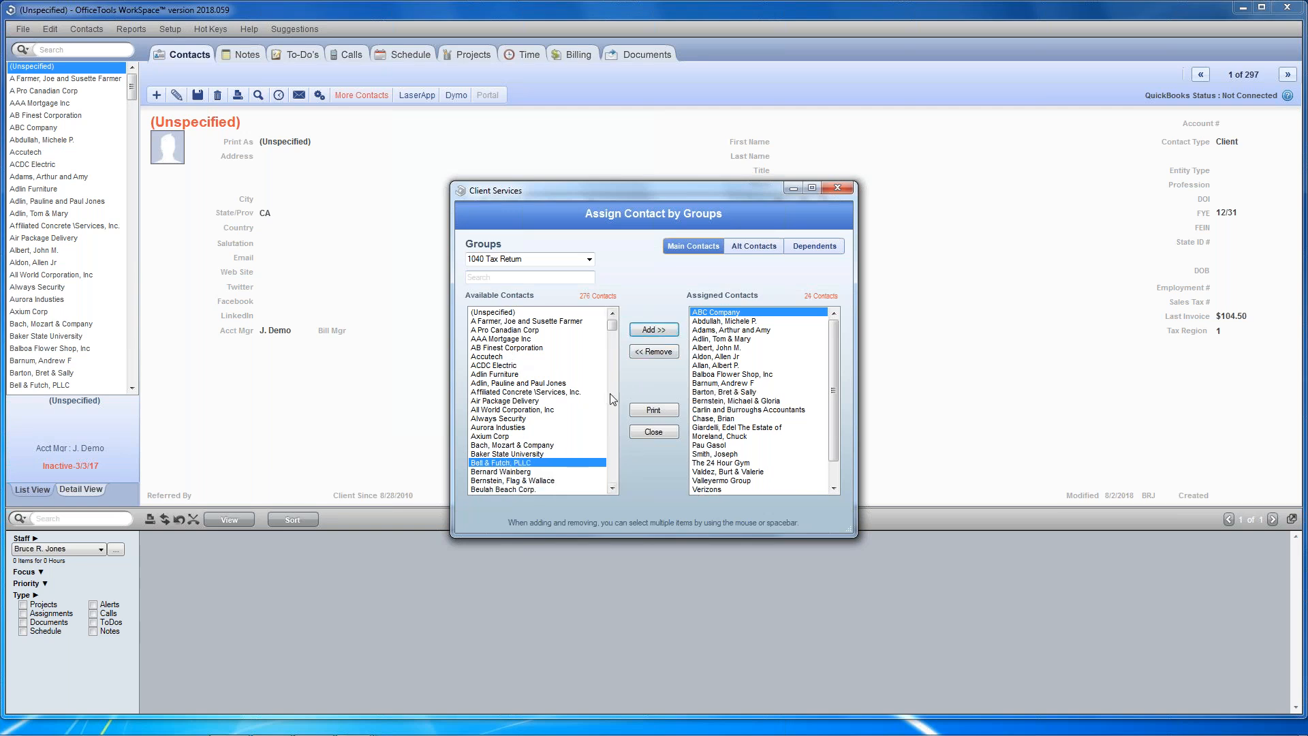
scroll(604, 390, "down", 3)
scroll(603, 389, "down", 3)
left_click(508, 321)
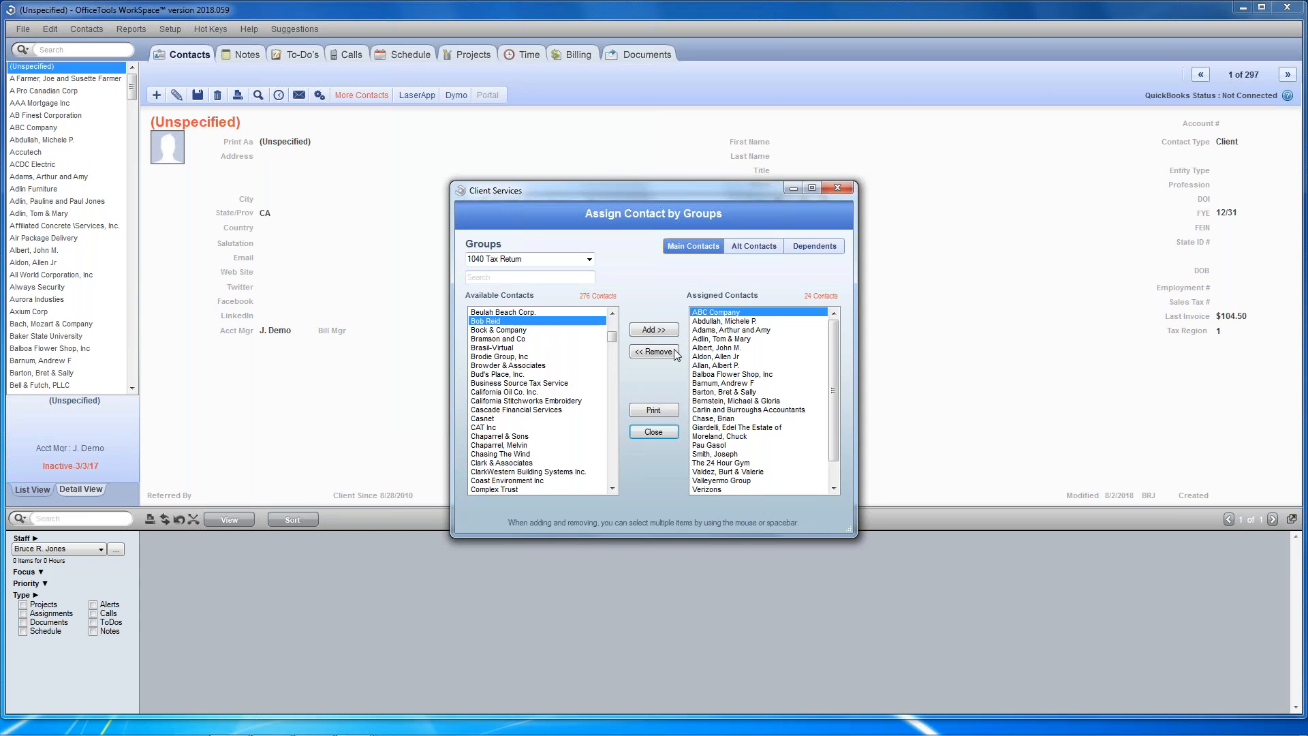
left_click(665, 332)
Step: Assign A Pro Canadian Corp, AAA Mortgage Inc and two individual contacts to the Accounting group, and close the assignment window
left_click(589, 260)
left_click(508, 283)
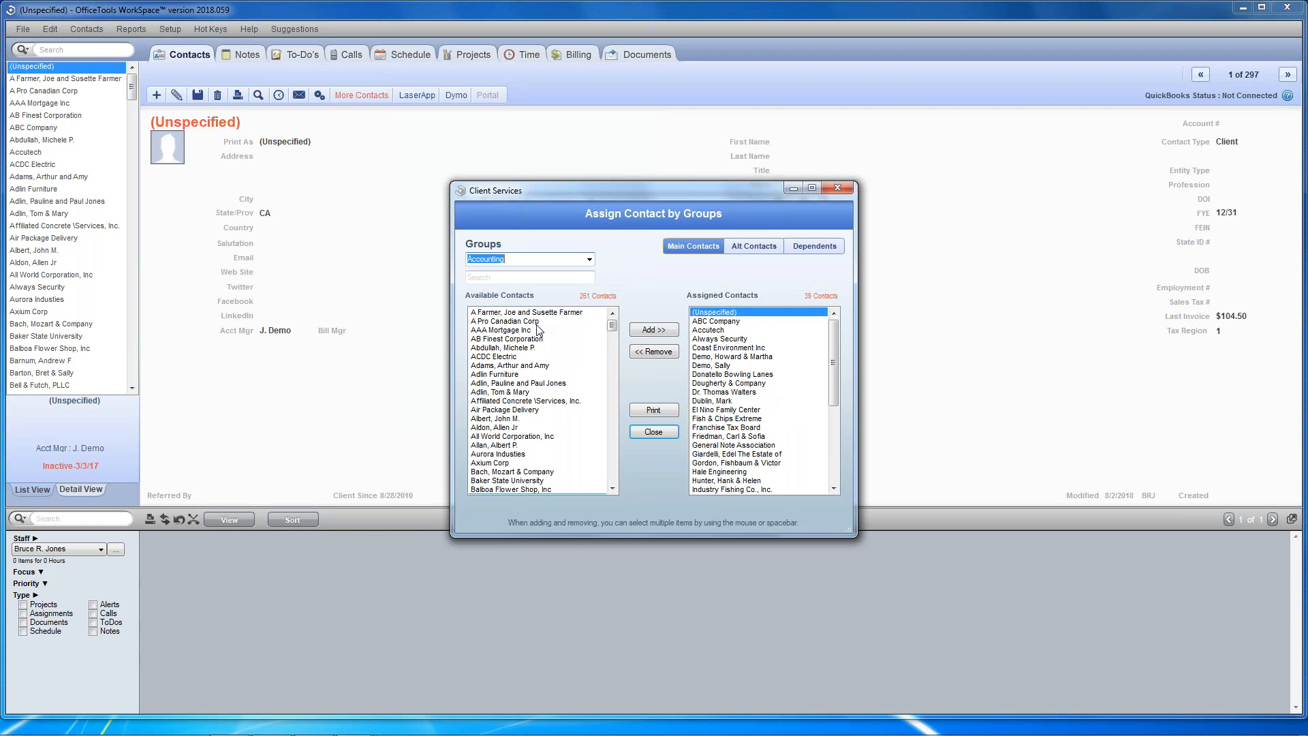
left_click_drag(538, 323, 538, 334)
left_click(654, 330)
left_click_drag(504, 400, 504, 410)
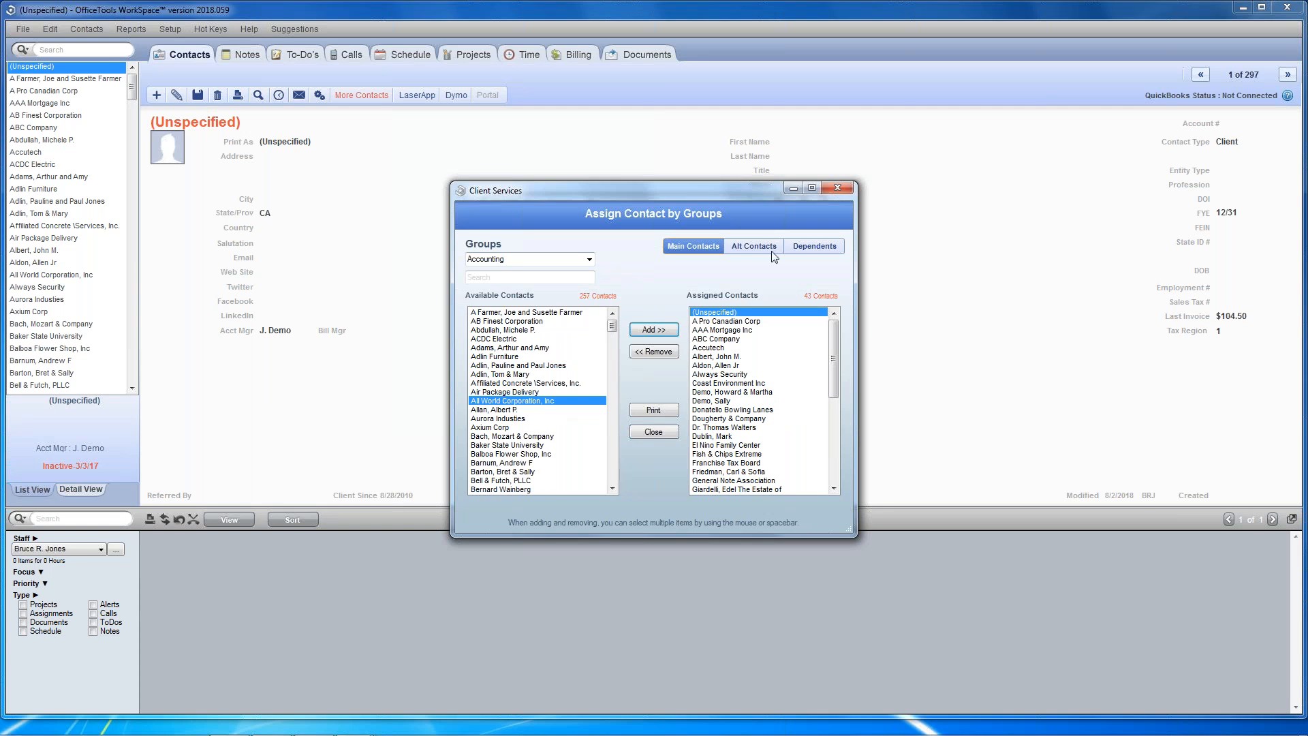
left_click(834, 189)
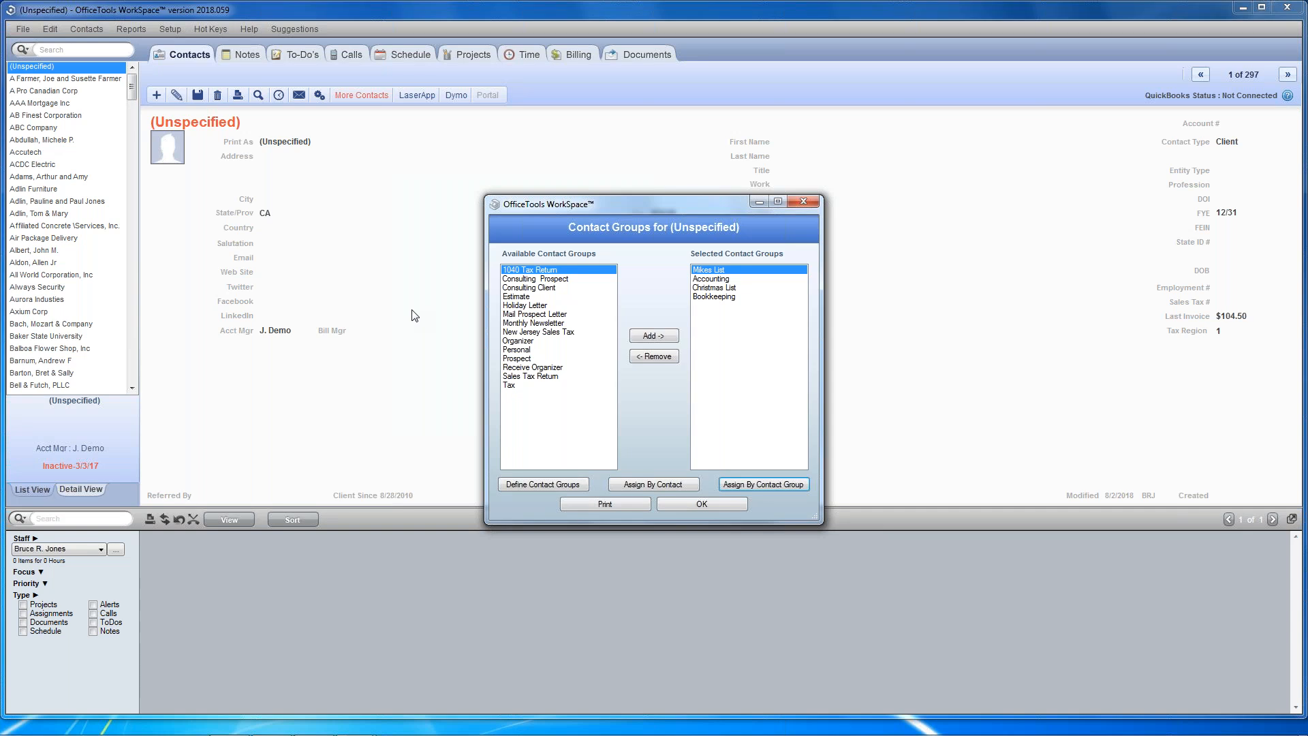
Step: Close the contact groups window and add a new custom label definition named 1040 Contacts
left_click(803, 202)
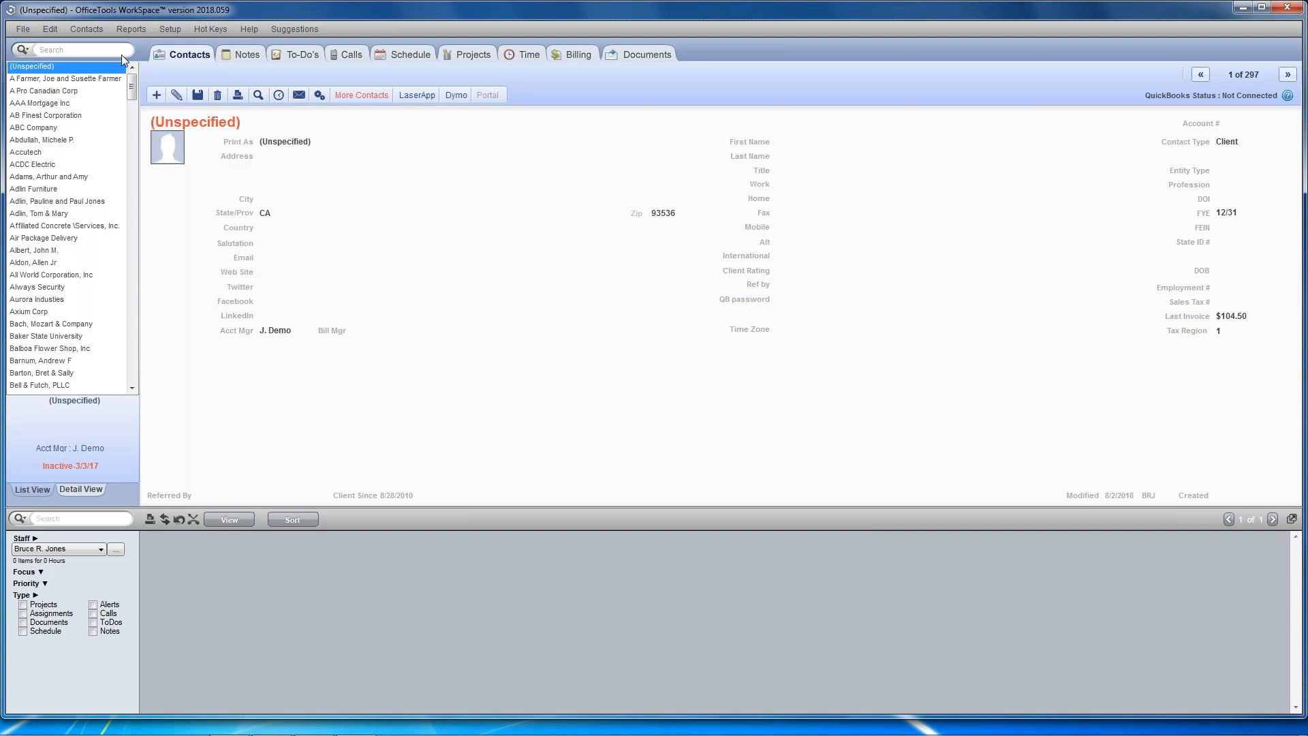
left_click(126, 31)
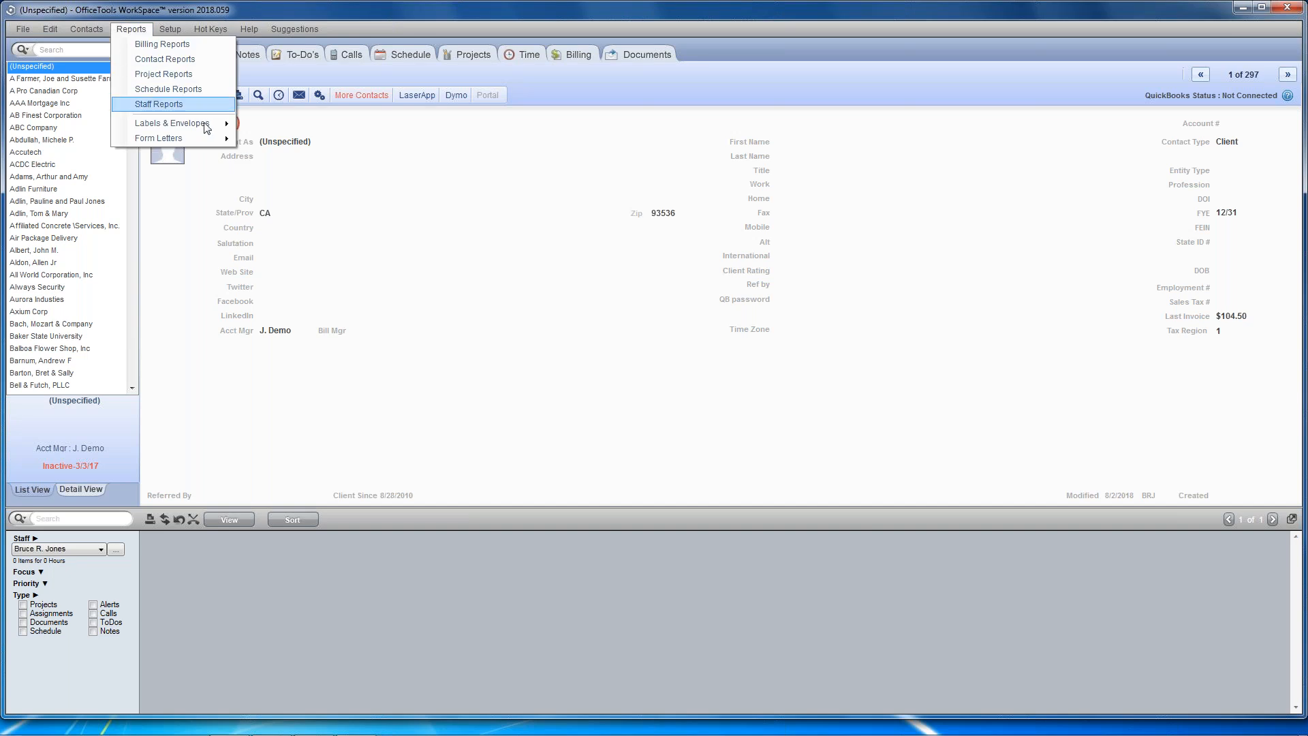
mouse_move(206, 128)
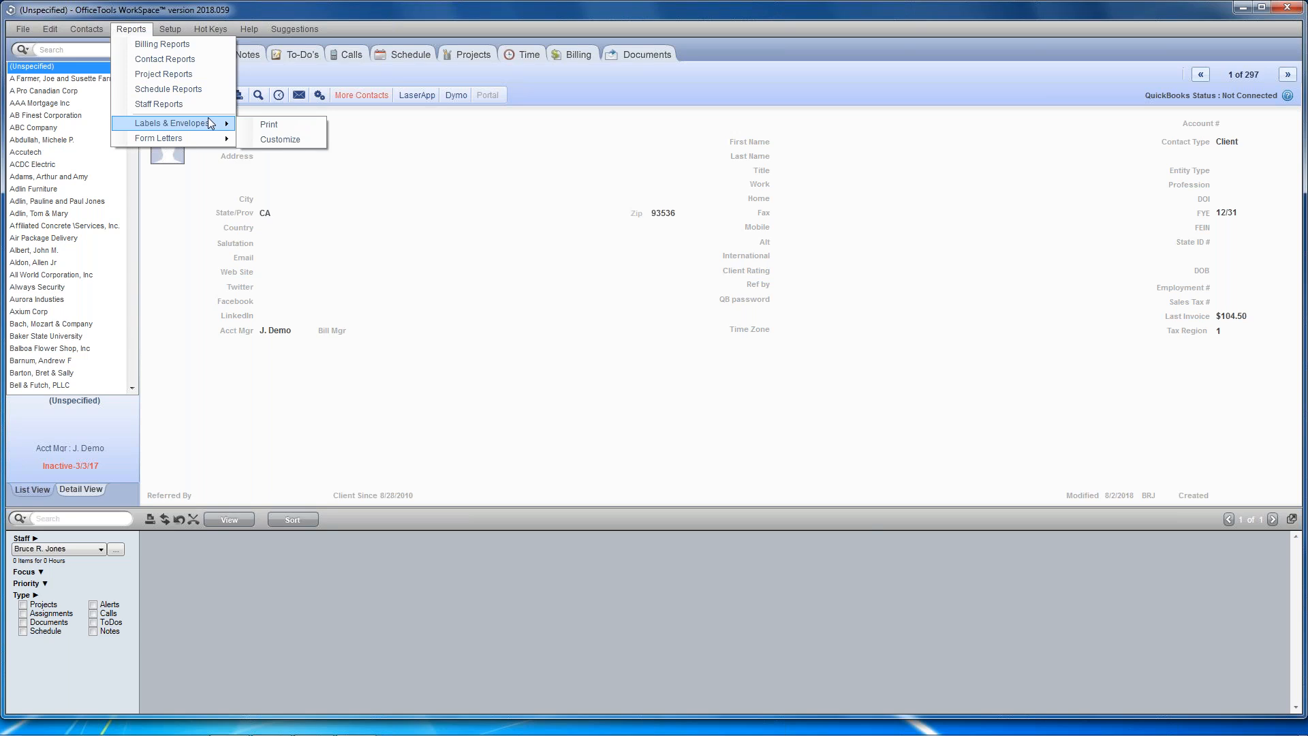
left_click(288, 139)
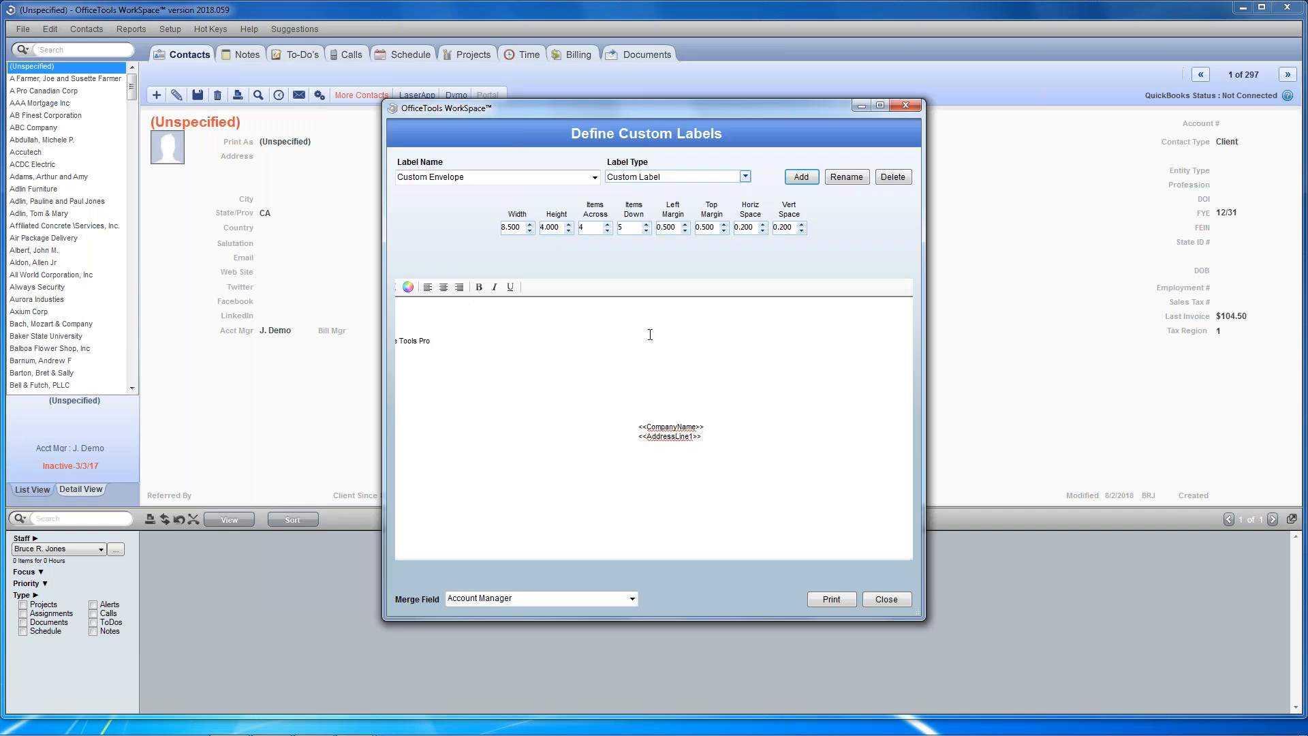
left_click(804, 177)
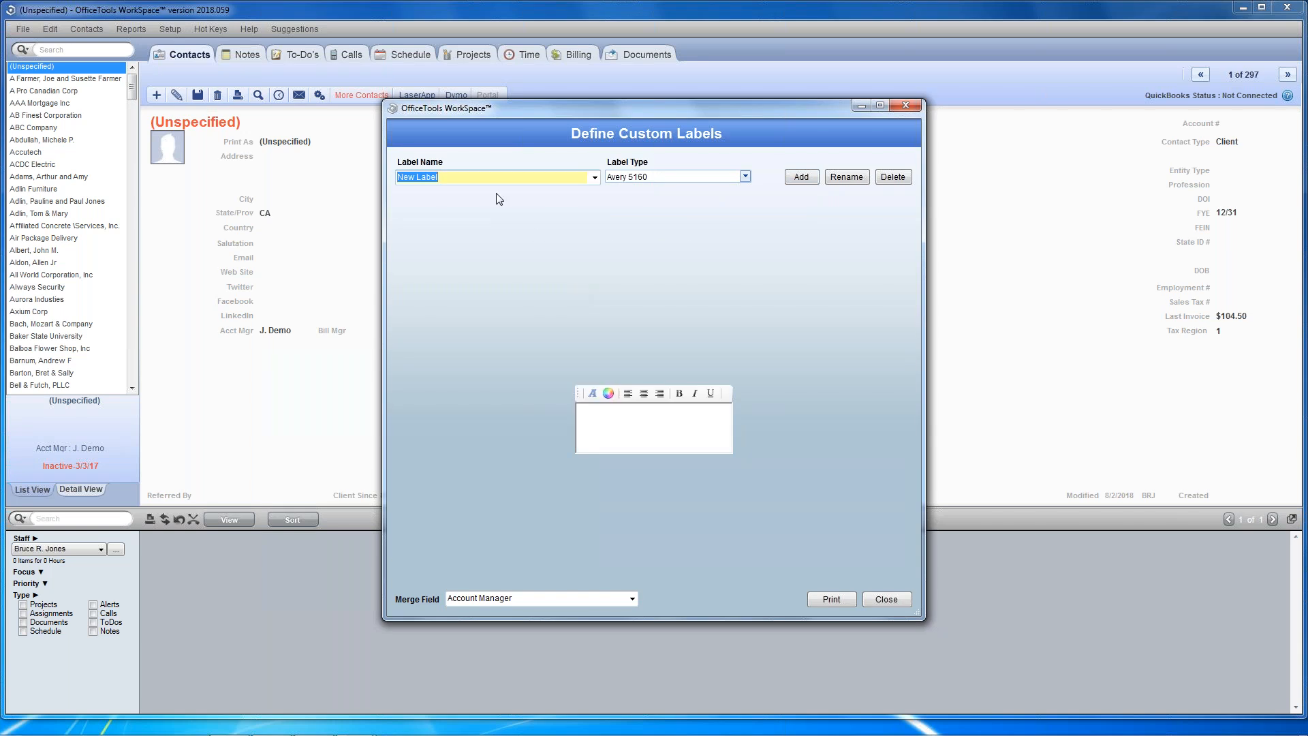
type("1040 Contacts")
key("Return")
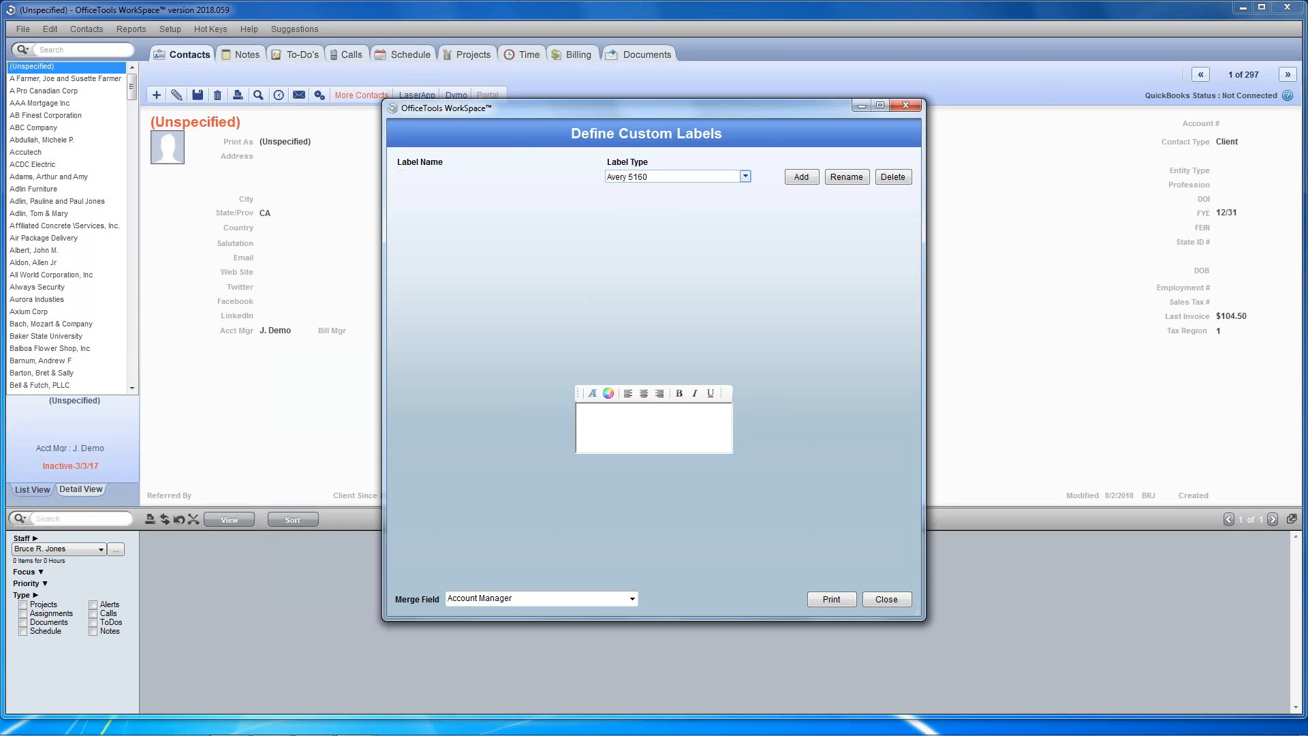
key("Tab")
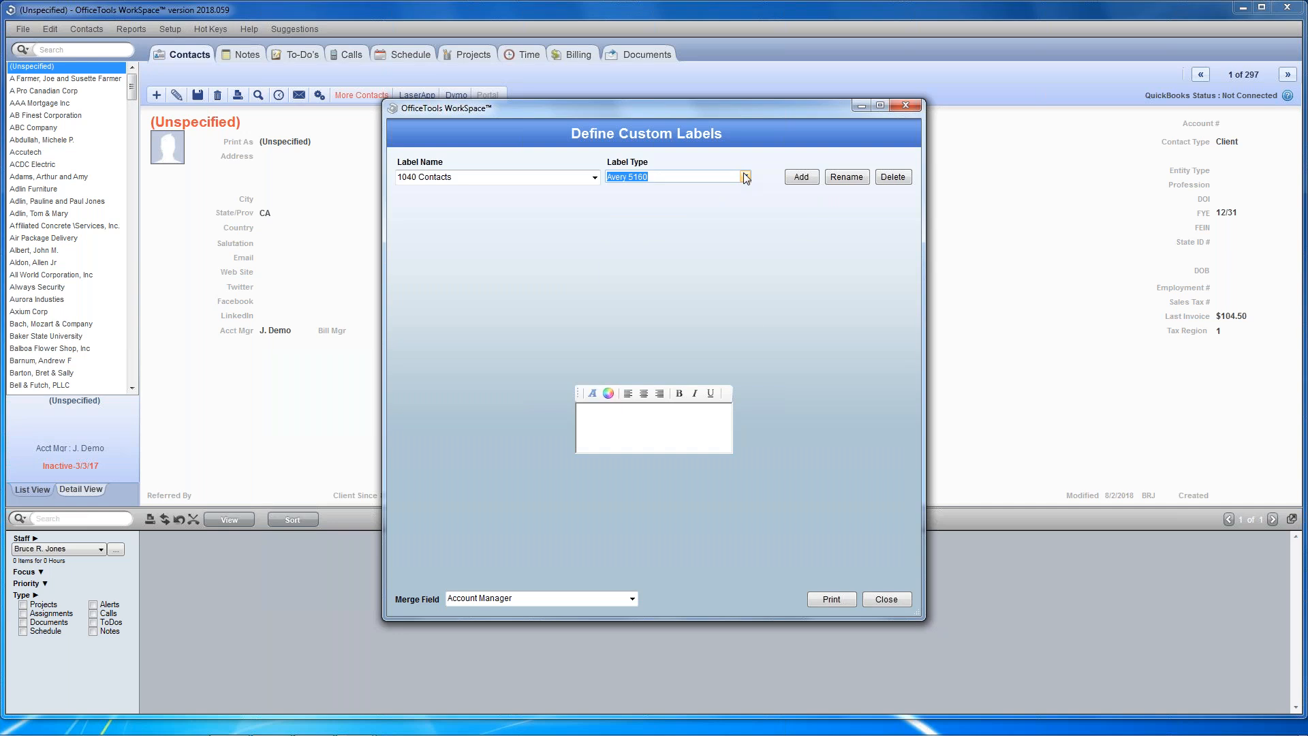
Step: Look through the full list of label types available for the 1040 Contacts label
left_click(745, 176)
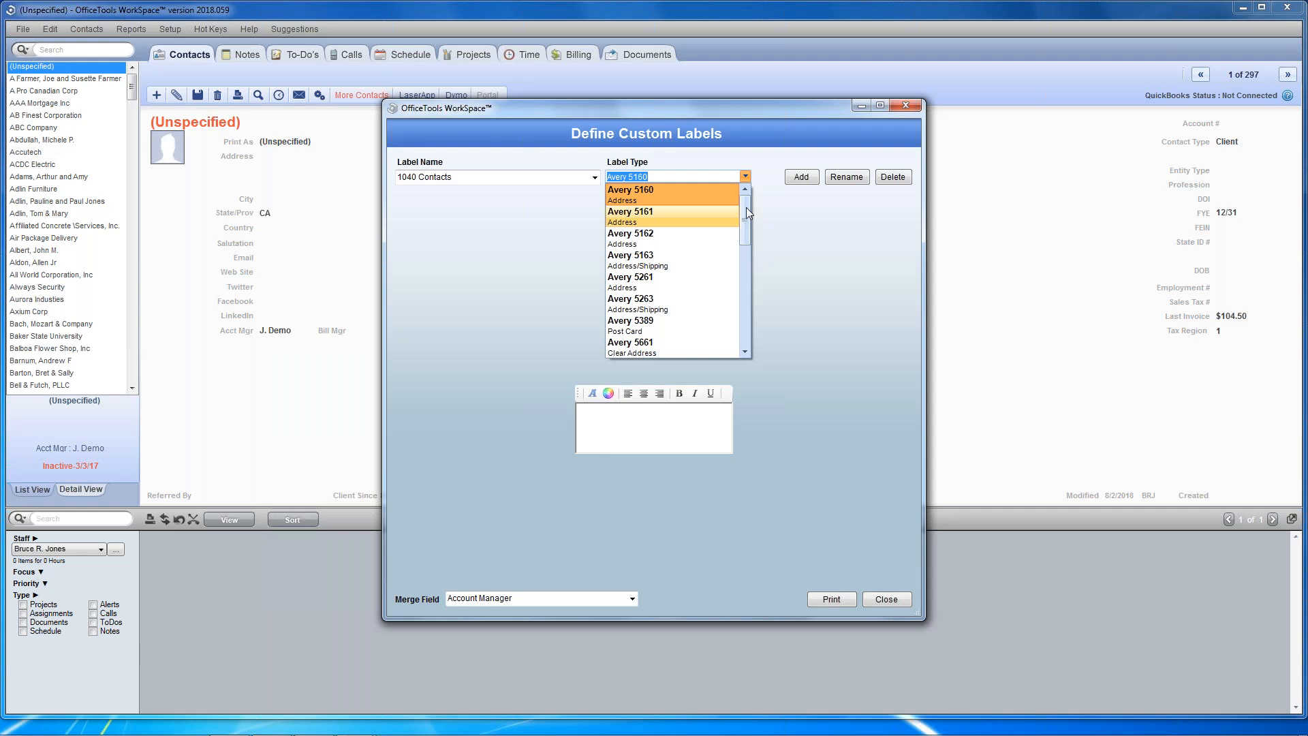
scroll(746, 241, "down", 5)
scroll(746, 258, "up", 5)
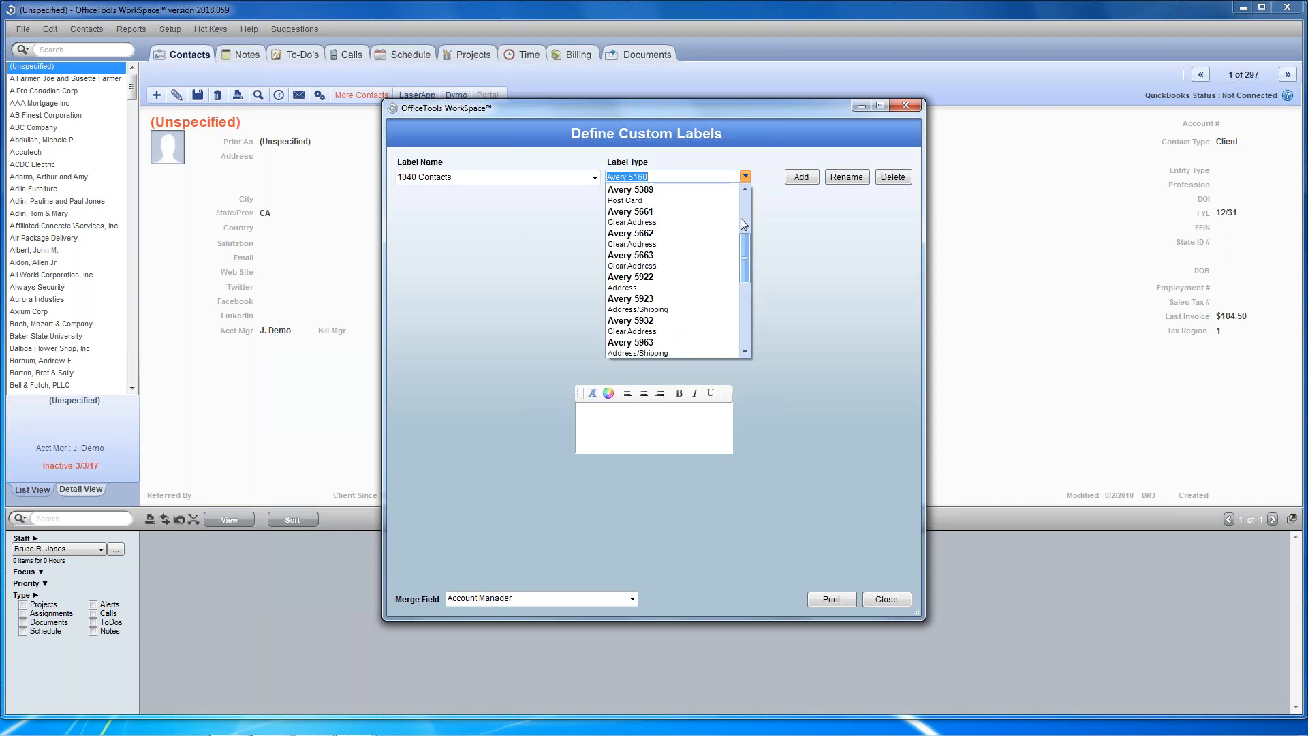
left_click_drag(748, 229, 746, 313)
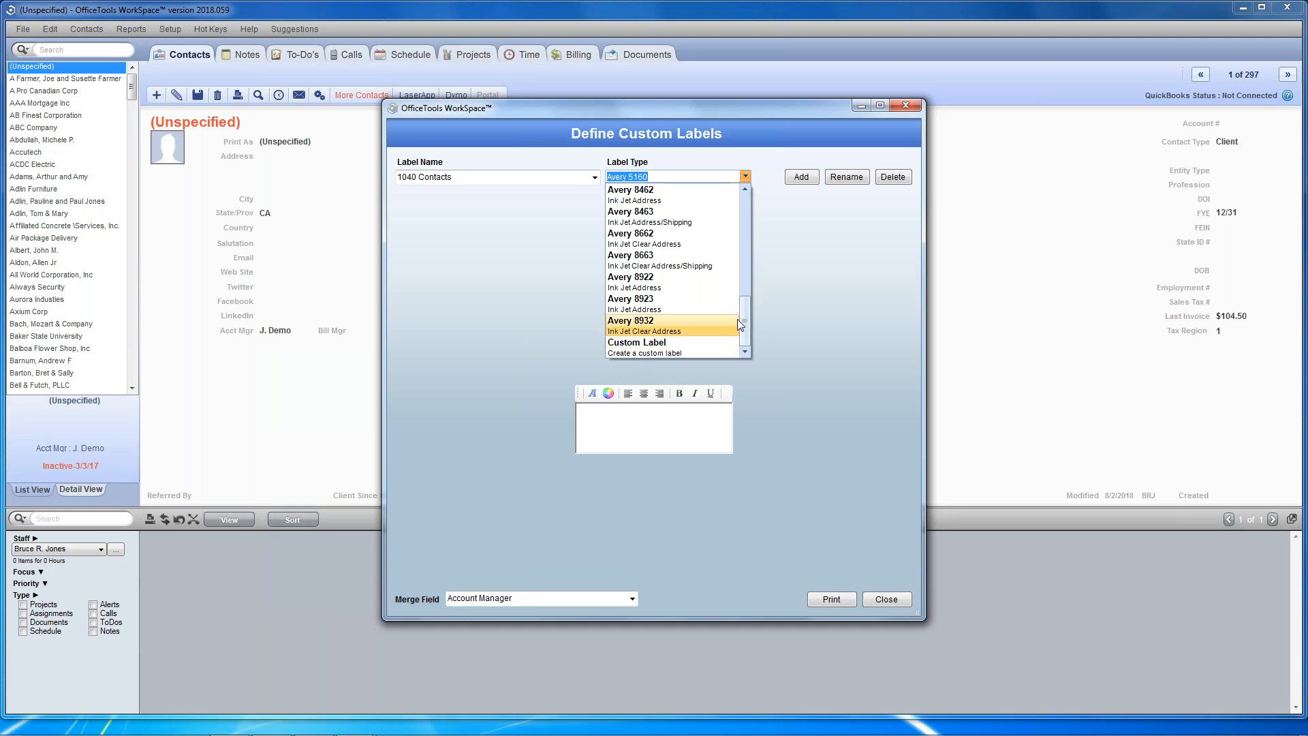
left_click_drag(745, 271, 754, 213)
left_click(789, 262)
Step: Insert the Address Block merge field into the body of the 1040 Contacts label
left_click(675, 421)
left_click(632, 600)
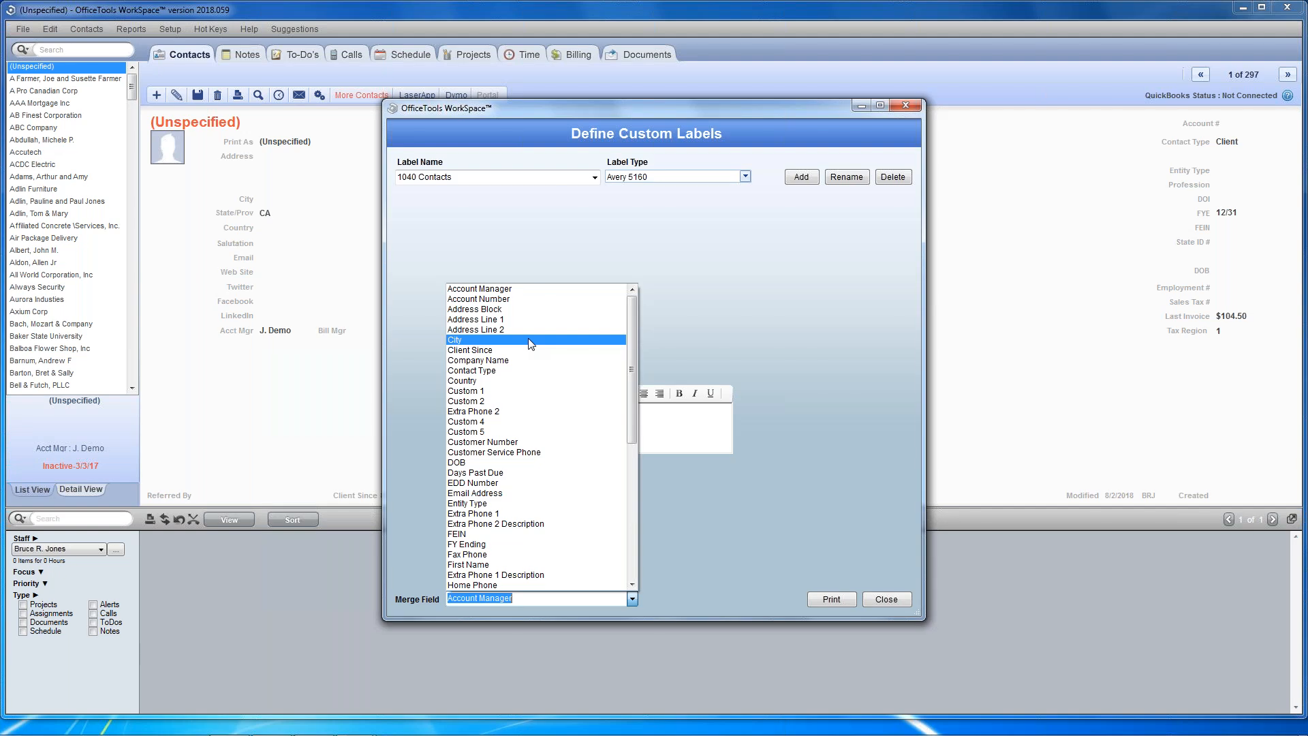
left_click(722, 341)
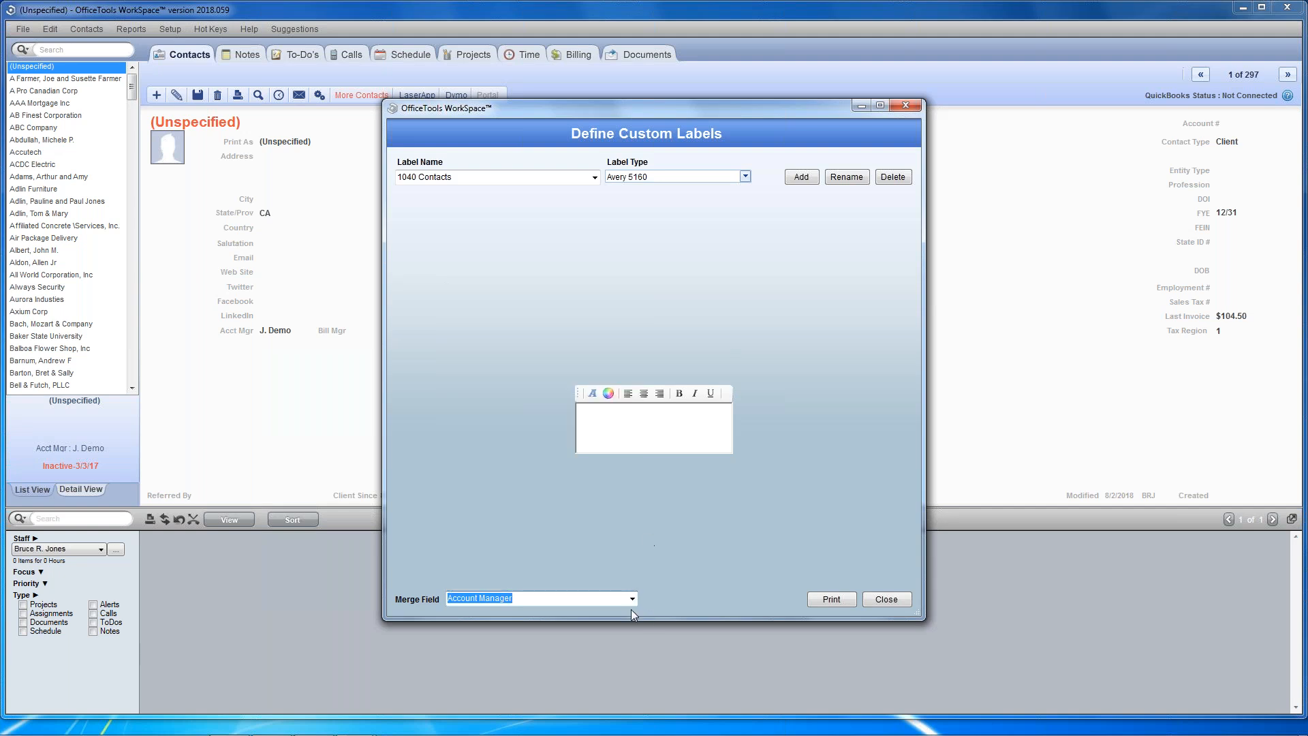
left_click(631, 600)
left_click(511, 308)
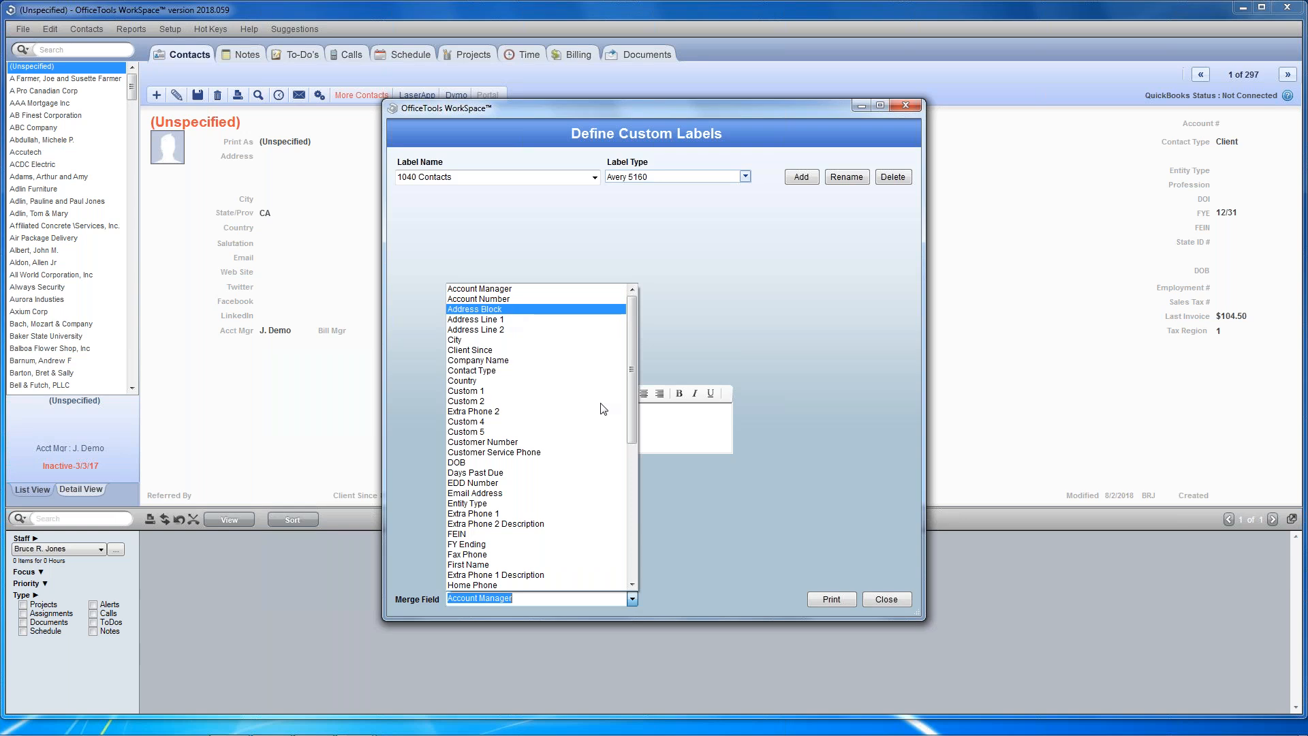
Step: Insert the Print As merge field on its own line above the address block, and close the custom label definitions
left_click(633, 599)
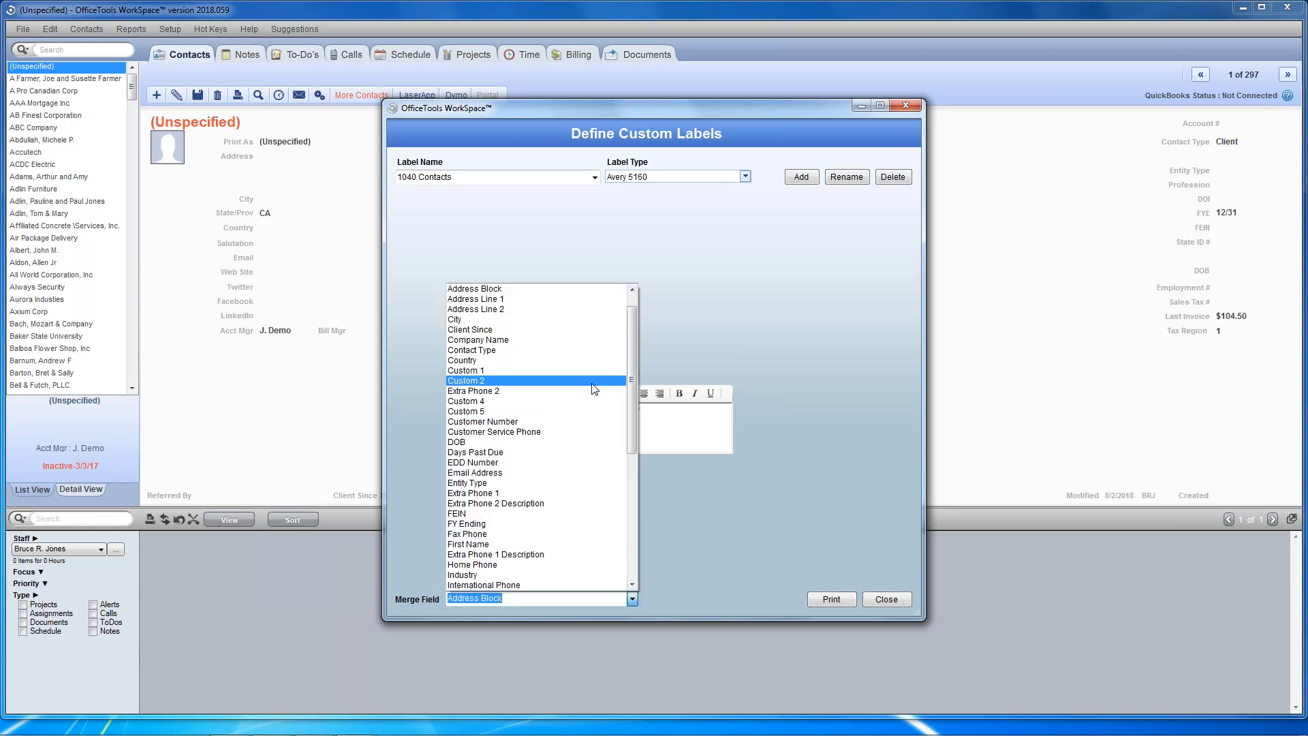
left_click_drag(634, 414, 627, 530)
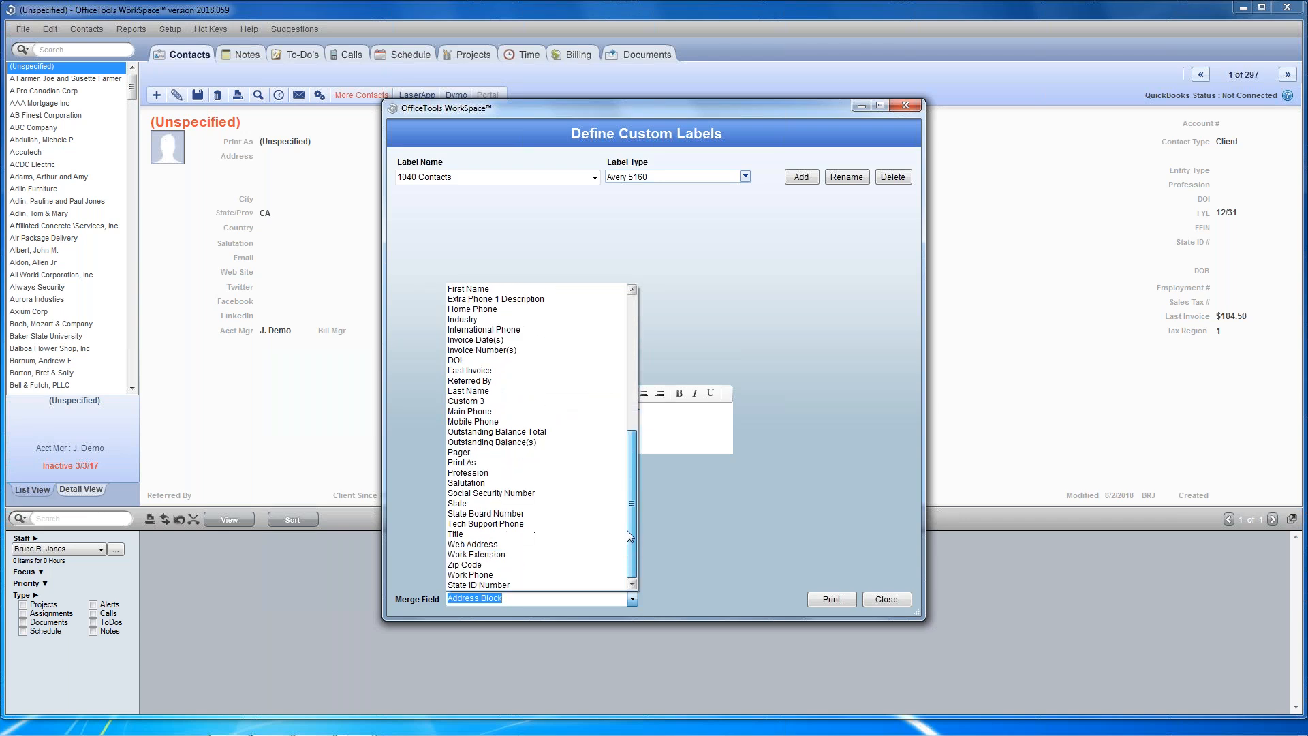
left_click(487, 462)
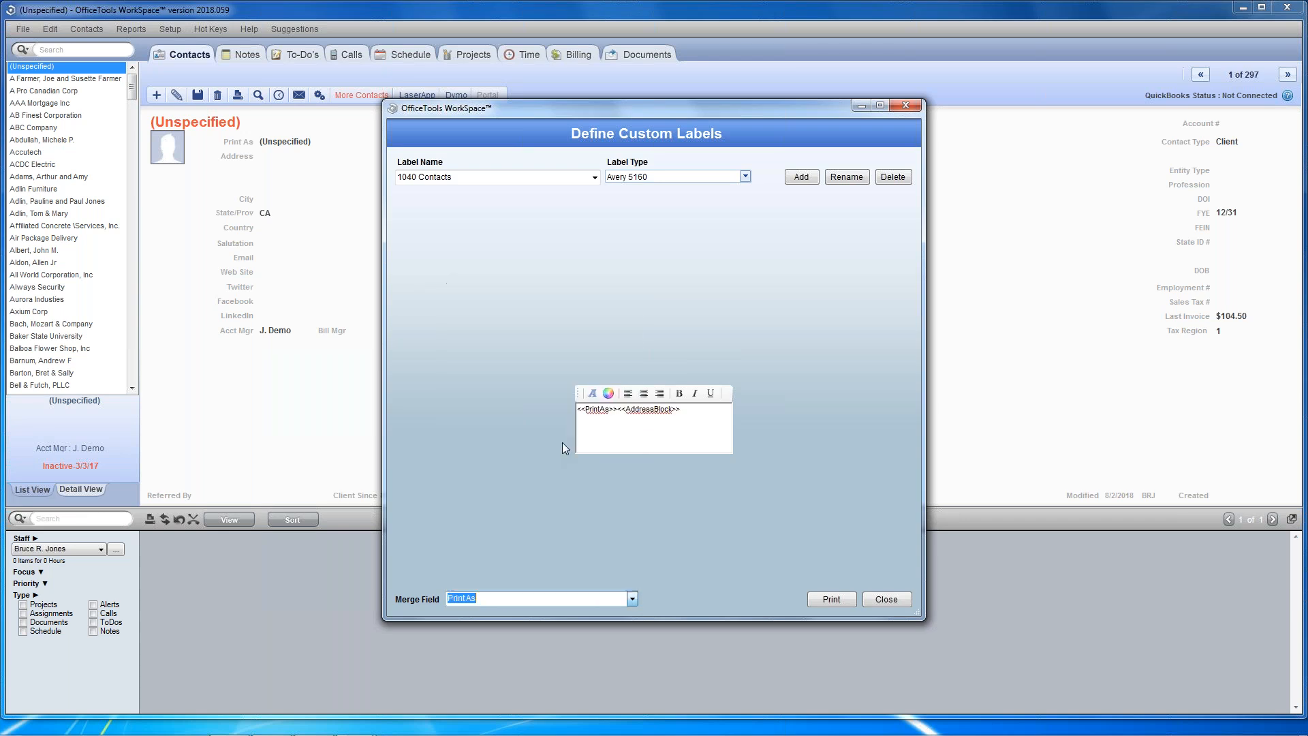
left_click(618, 410)
key("Return")
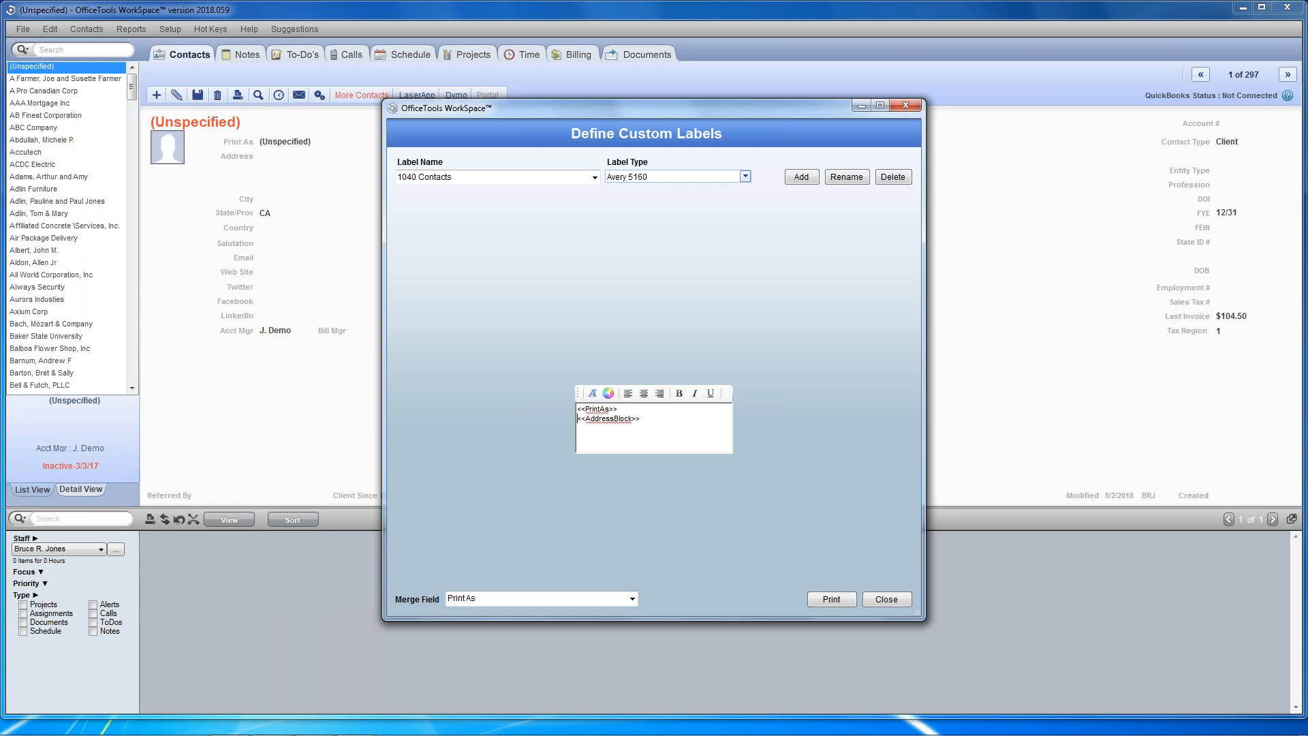
left_click(879, 598)
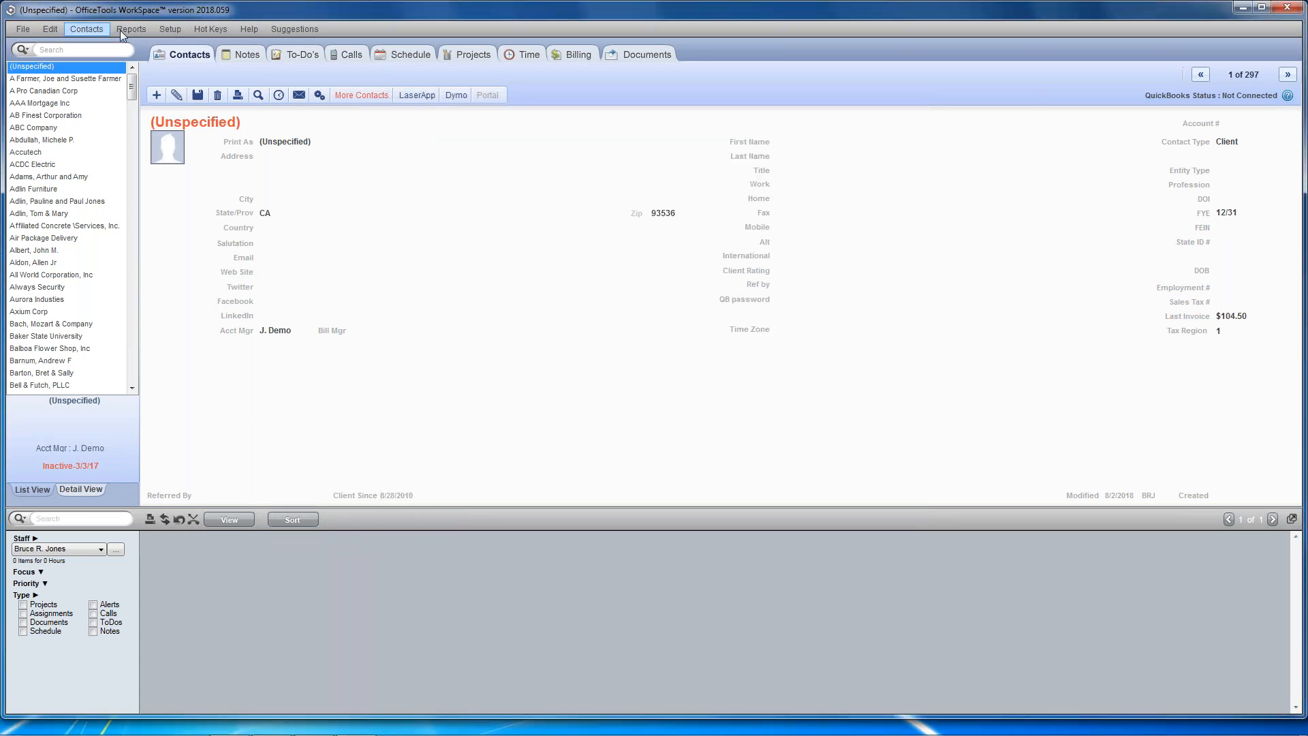
Step: Open label and envelope printing, choose the 1040 Contacts label and filter the contacts by entity type Individual
left_click(122, 30)
mouse_move(177, 123)
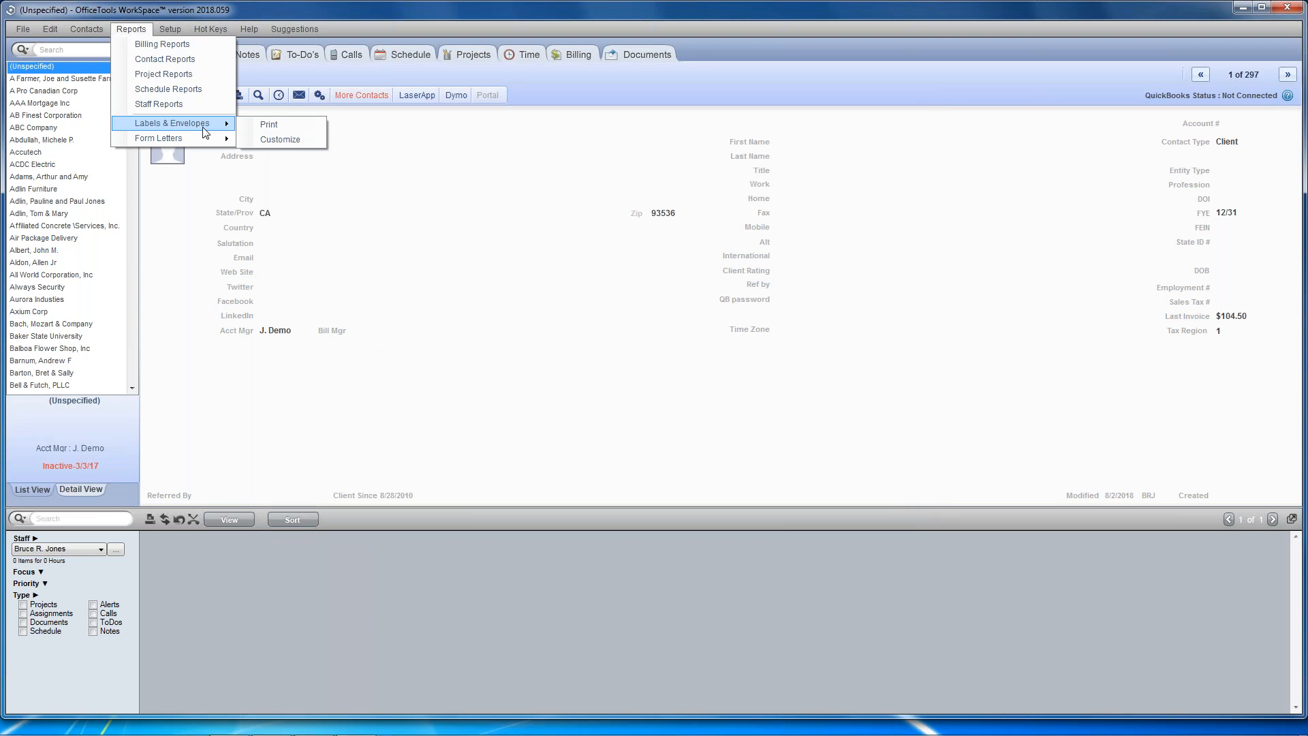
left_click(268, 124)
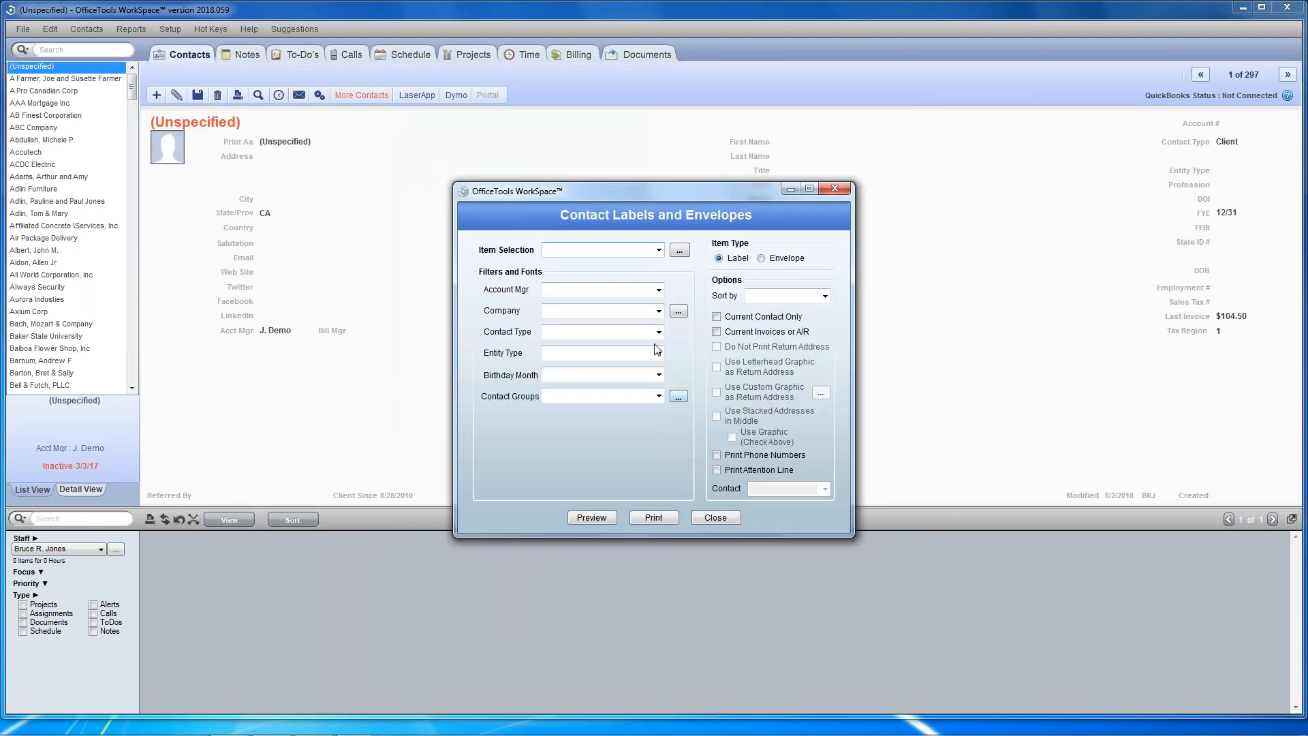
left_click(659, 249)
left_click(597, 261)
left_click(659, 353)
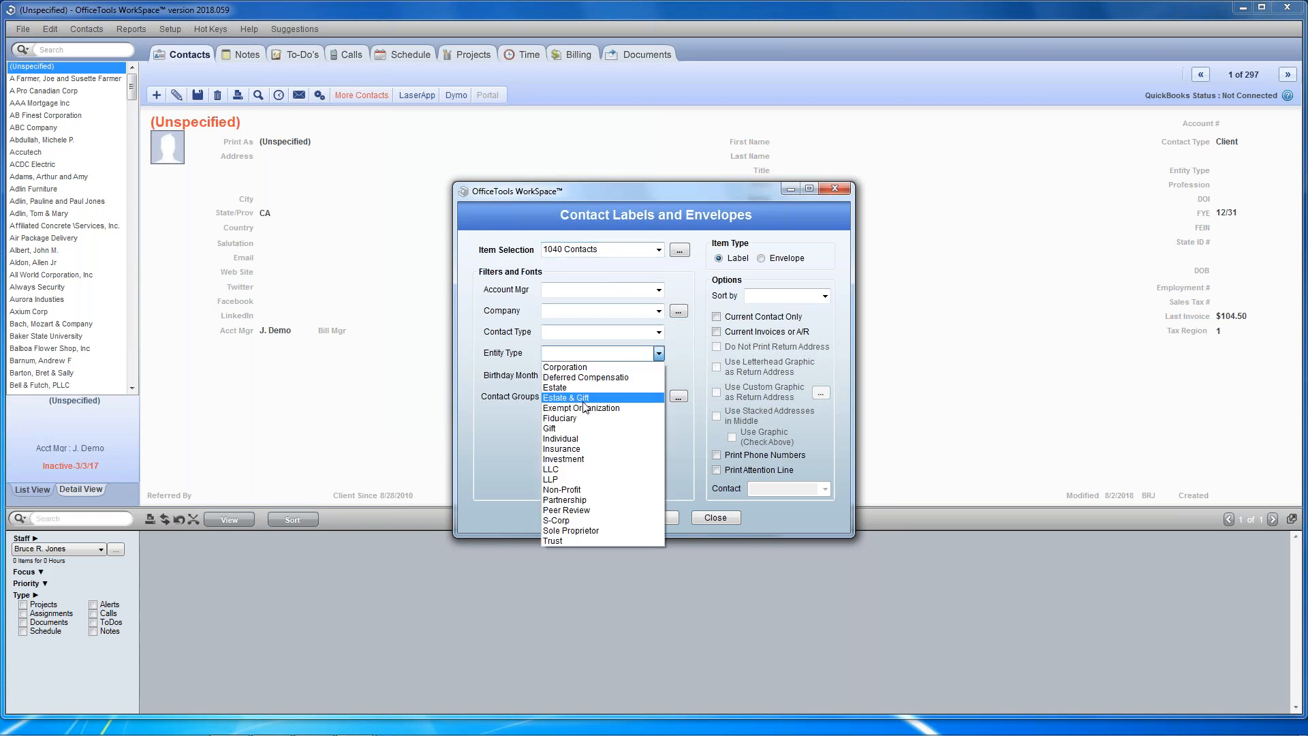
left_click(584, 440)
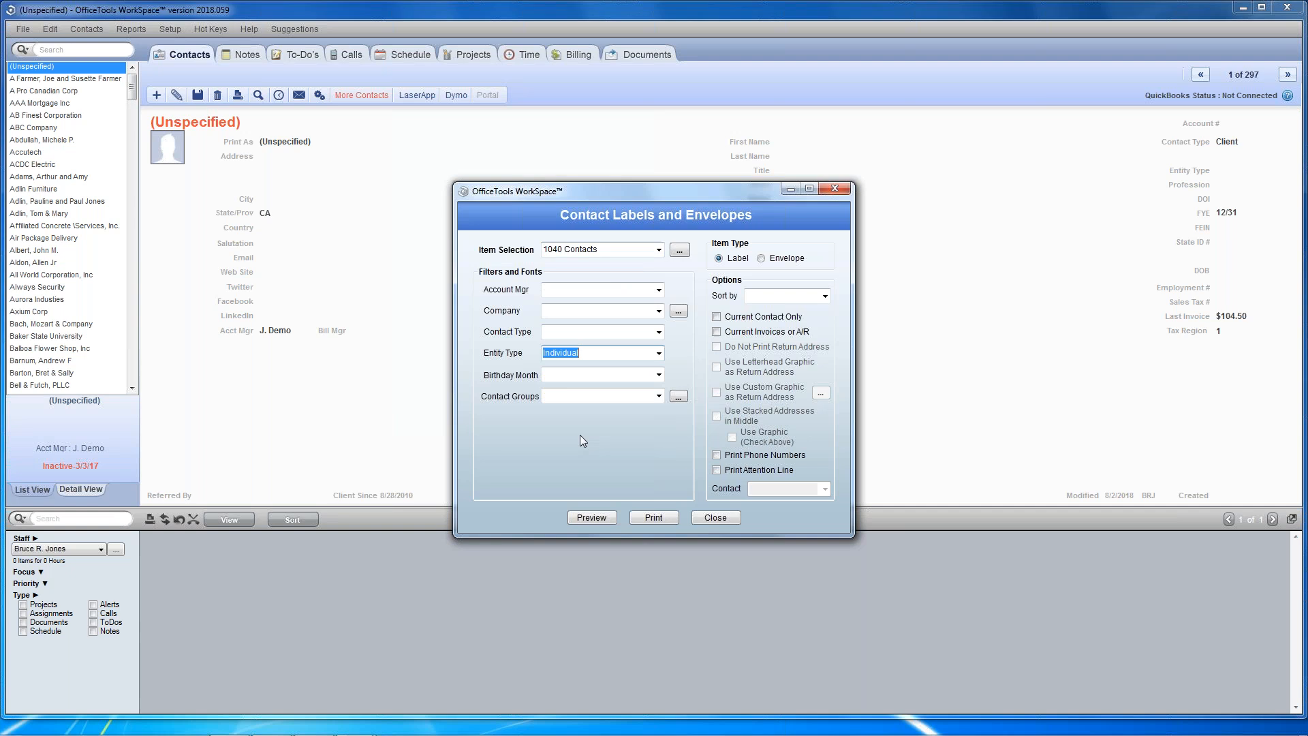
Step: Try to print one copy of each 1040 Contacts label, and close the label and envelope printing window
left_click(657, 515)
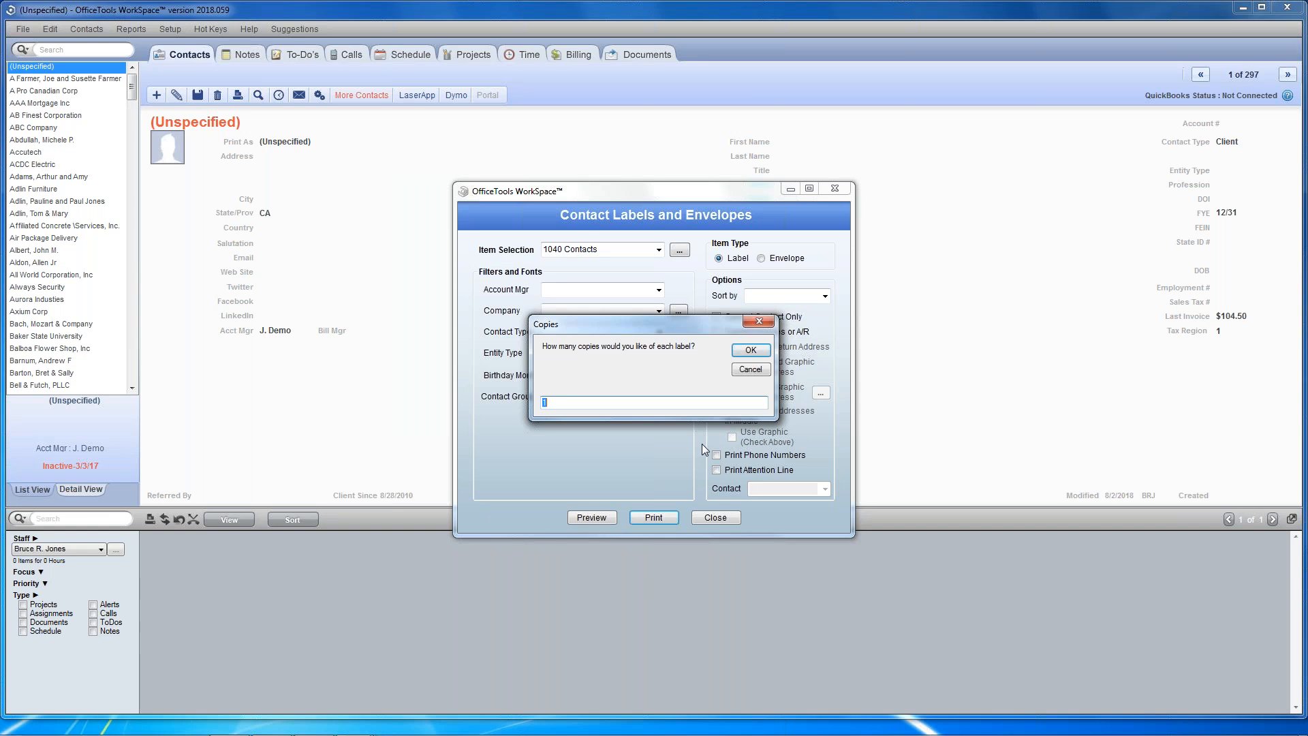
left_click(749, 370)
left_click(749, 372)
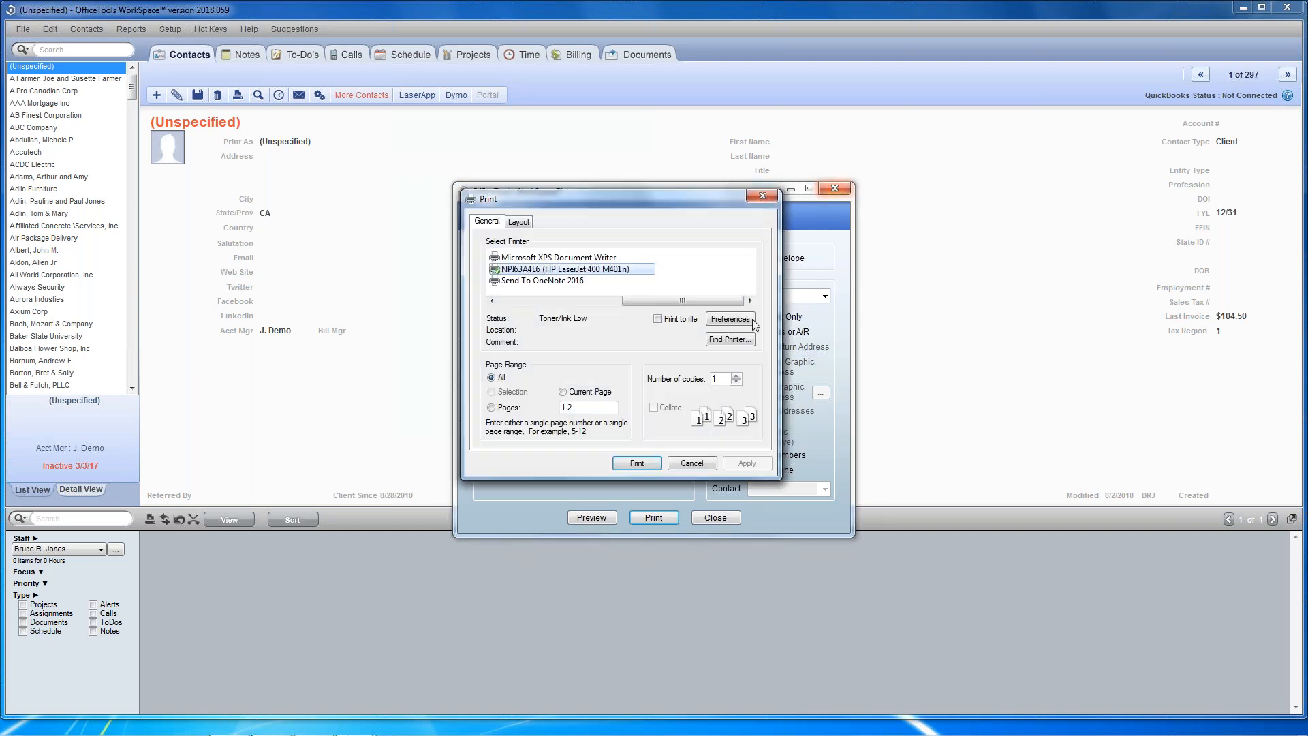
left_click(691, 464)
left_click(835, 189)
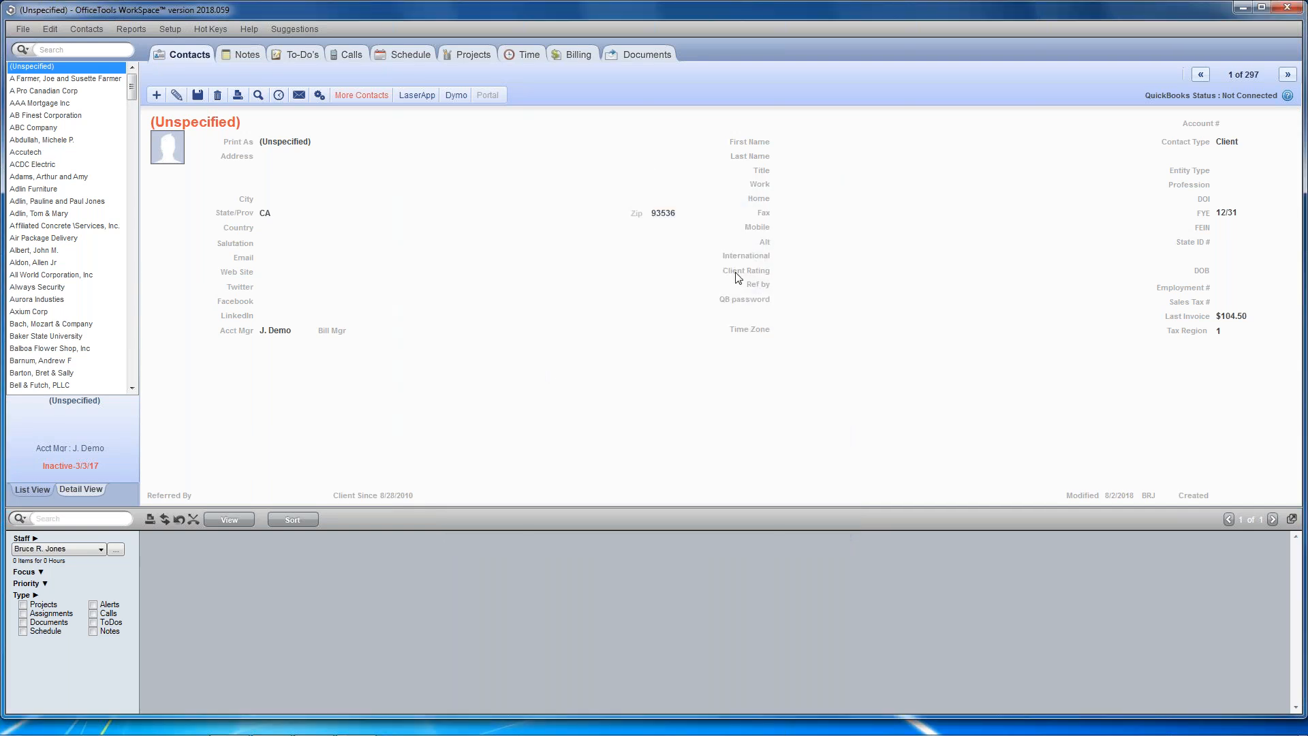